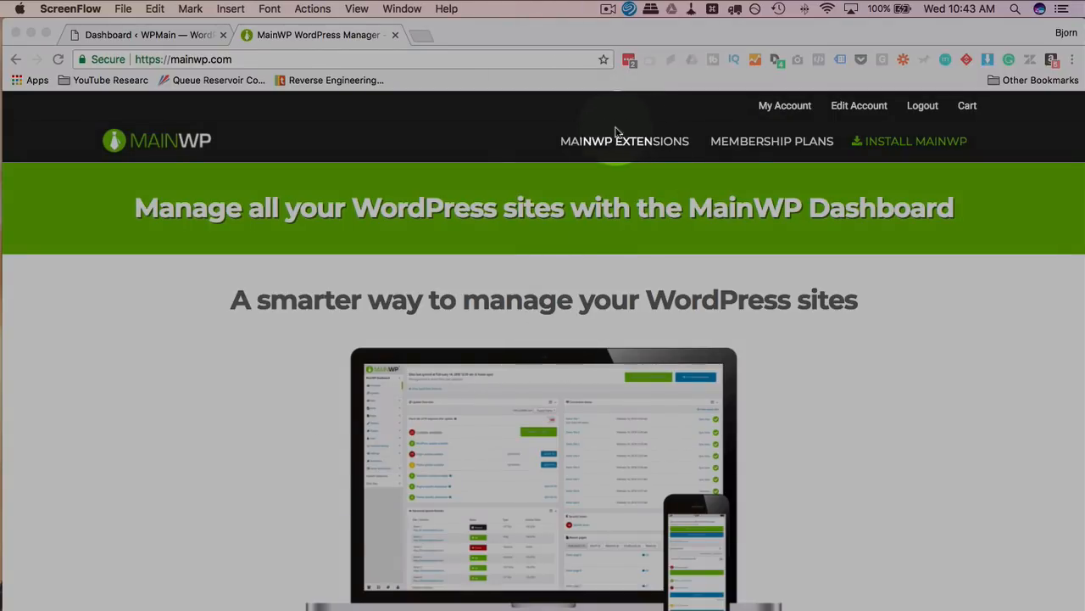
# Open the MainWP Extensions catalogue and review the offered extensions and their prices, from Advanced Uptime Monitor to iThemes Security.
pyautogui.click(582, 145)
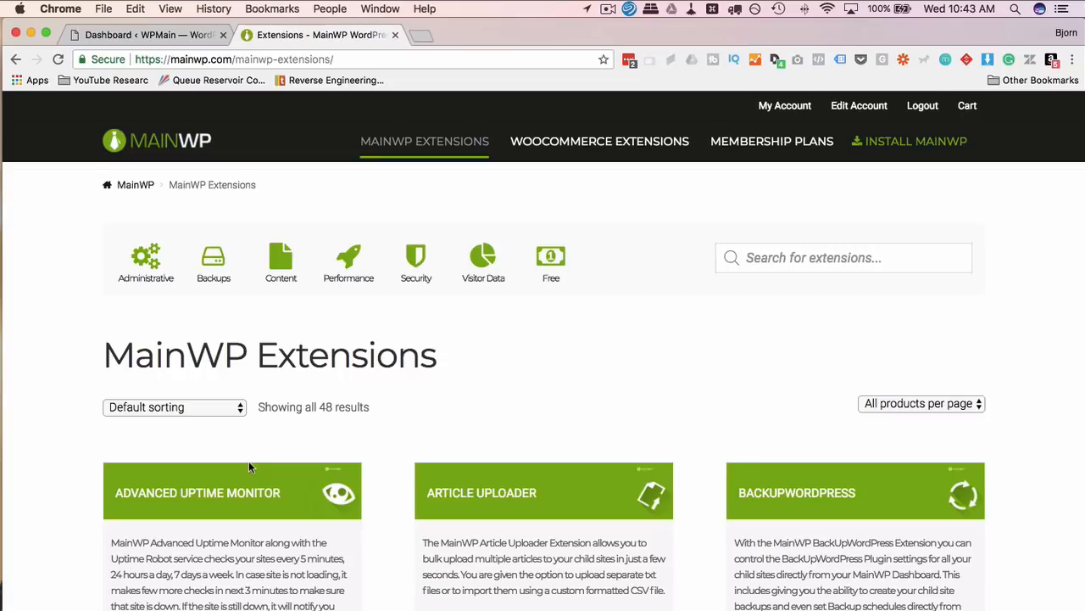
pyautogui.scroll(-5, 248, 460)
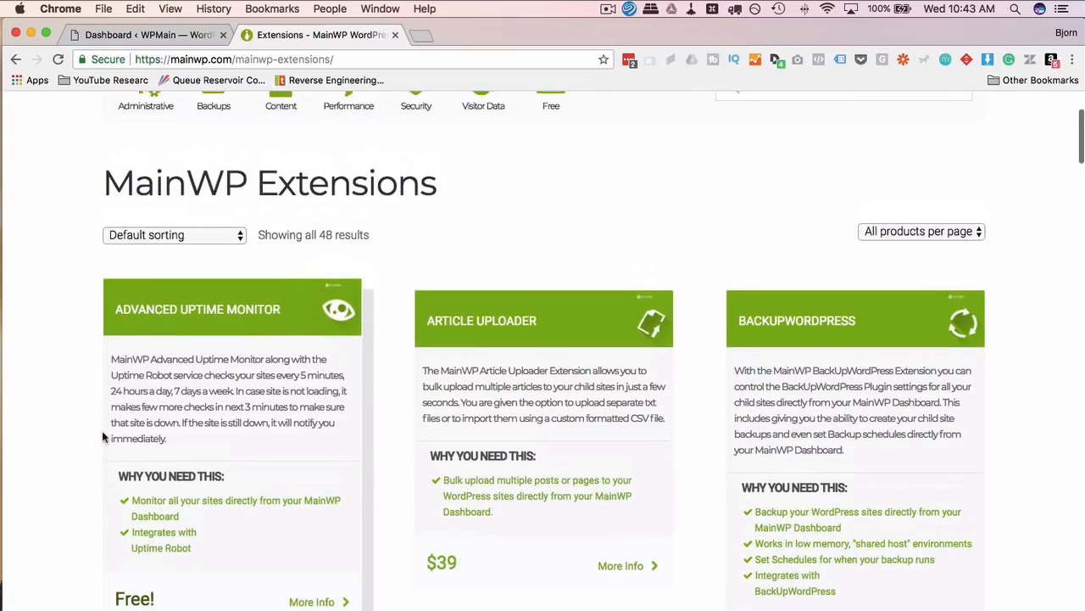
pyautogui.scroll(-2, 78, 455)
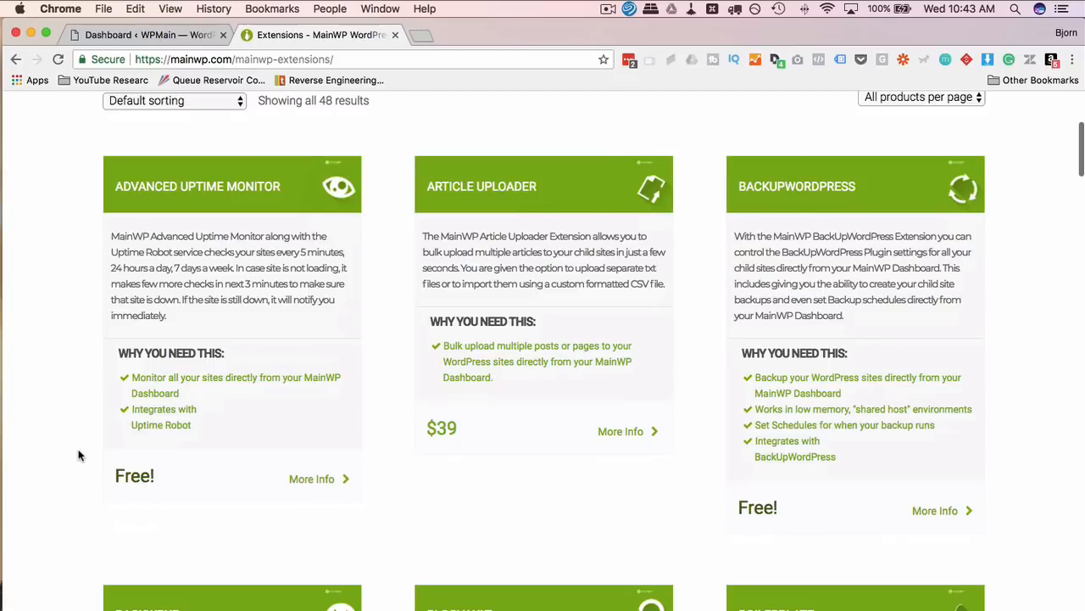
pyautogui.scroll(-1, 78, 456)
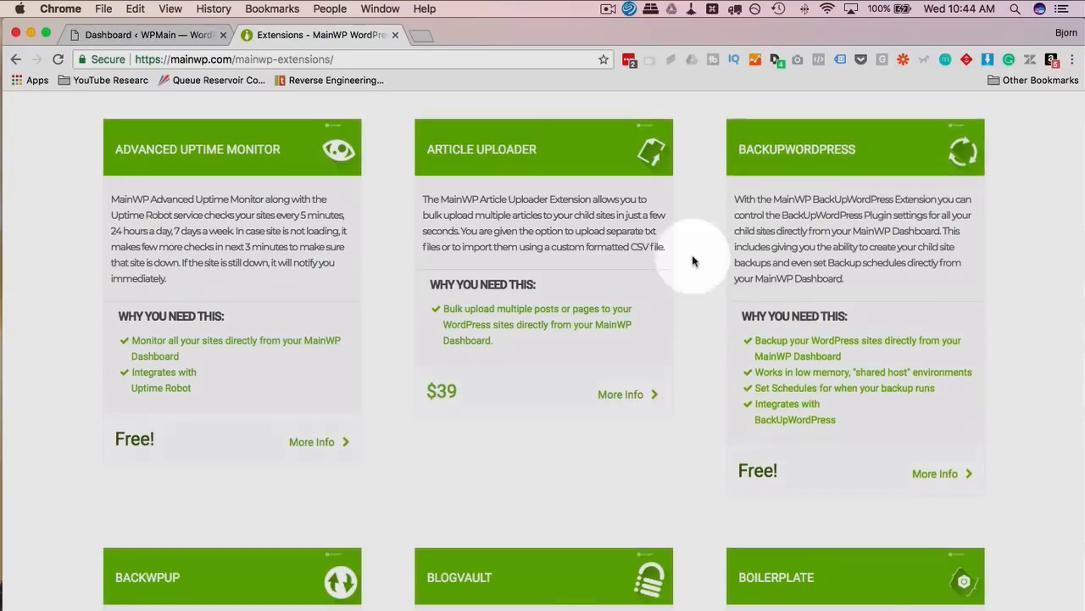
pyautogui.scroll(-5, 690, 262)
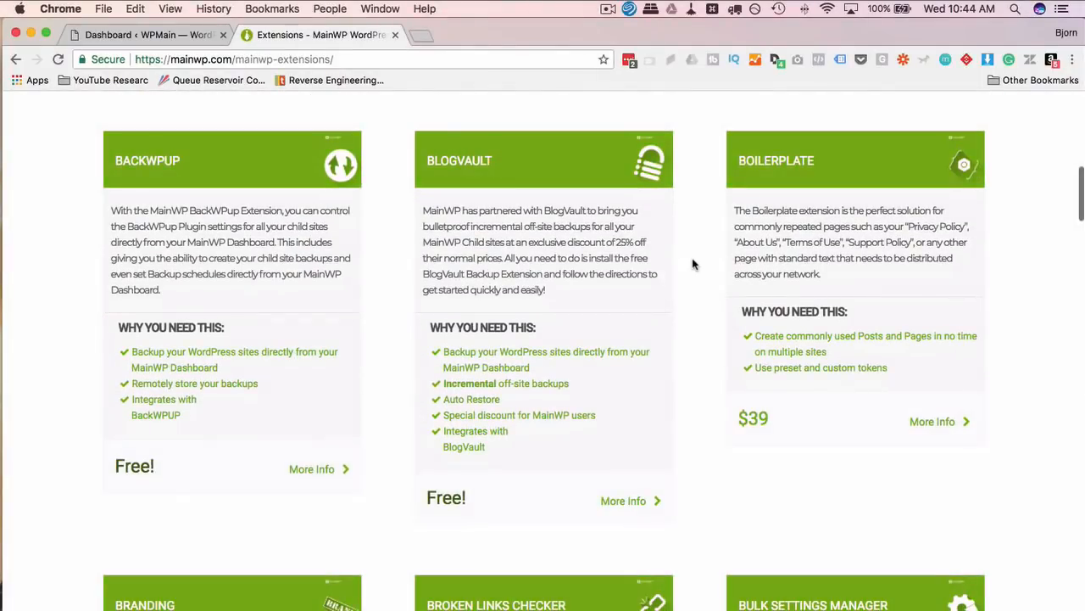
pyautogui.scroll(-5, 692, 265)
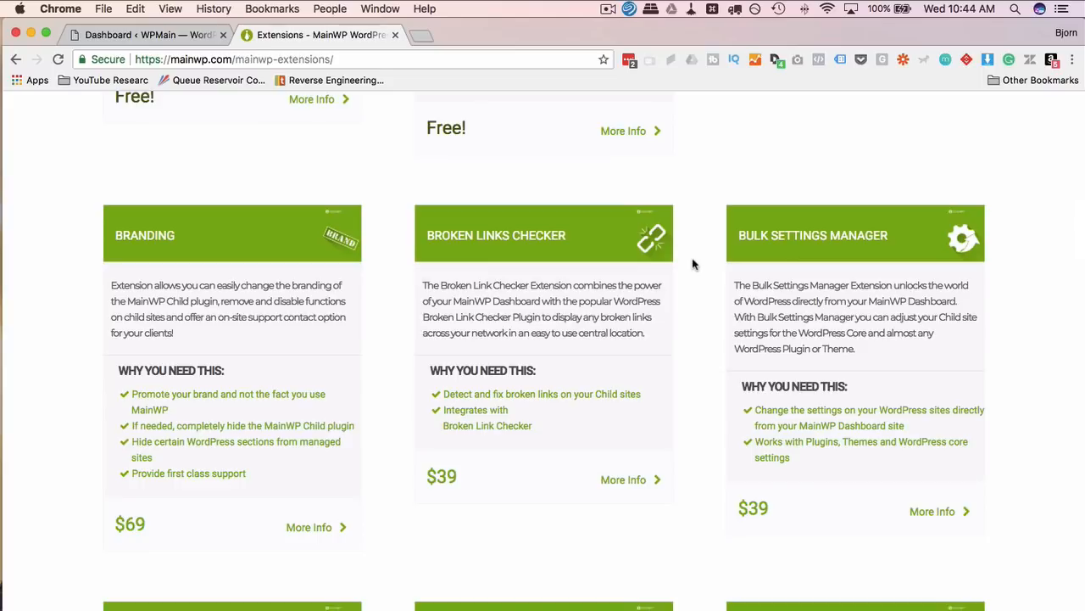
pyautogui.scroll(-1, 692, 264)
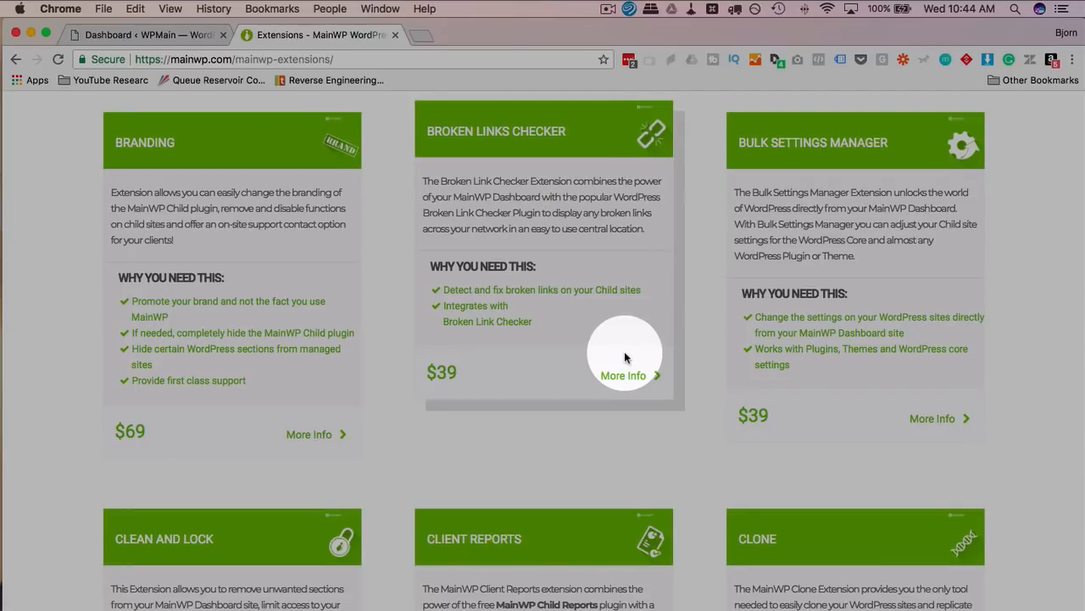
pyautogui.scroll(-5, 691, 365)
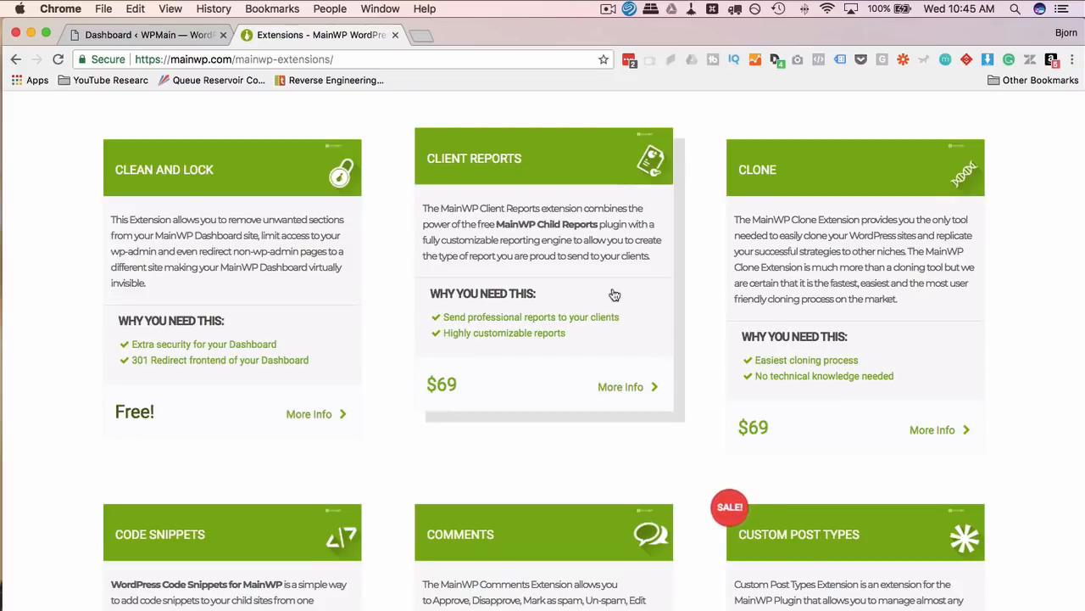
pyautogui.scroll(-2, 615, 294)
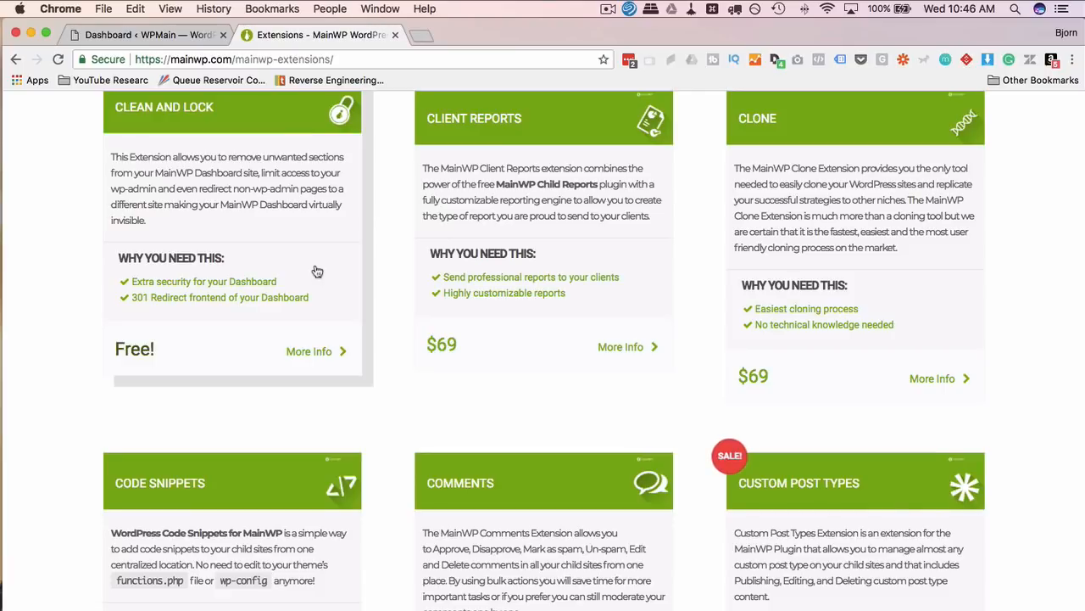
pyautogui.scroll(-4, 317, 270)
pyautogui.scroll(-10, 315, 270)
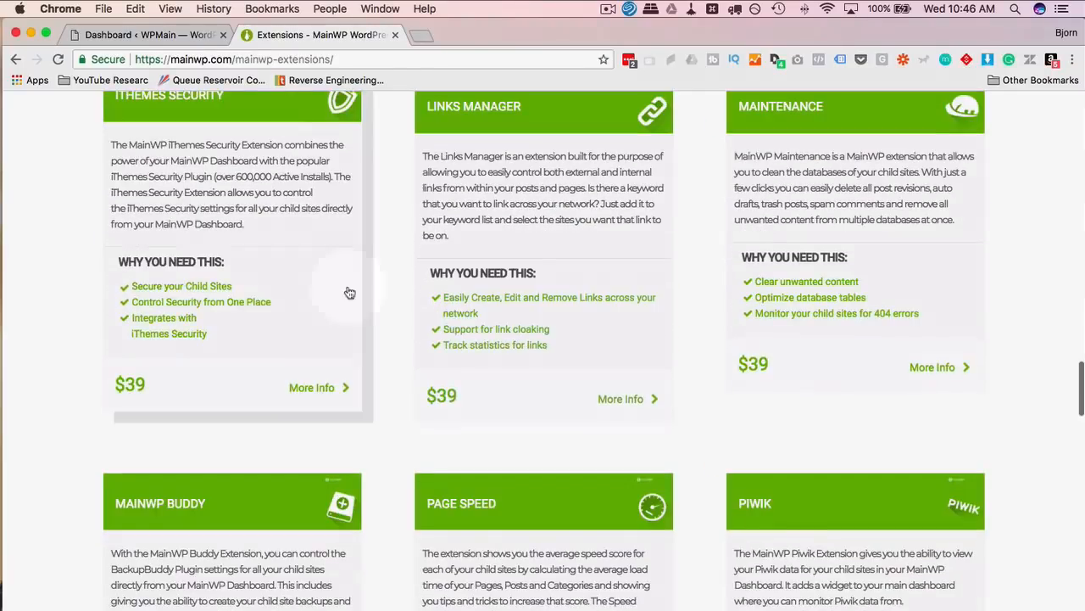
pyautogui.click(238, 289)
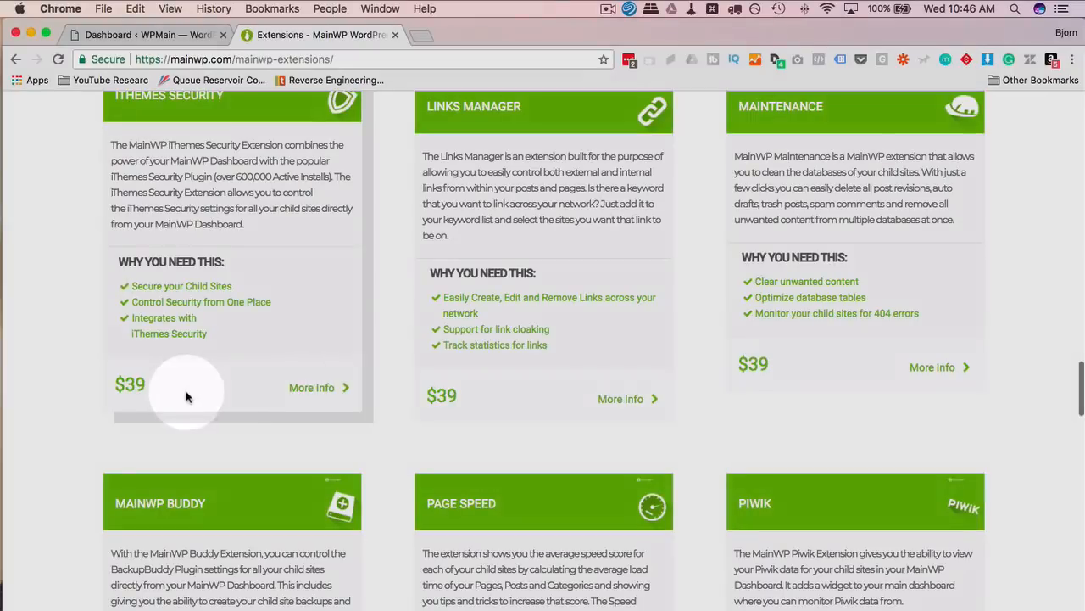
pyautogui.scroll(1, 246, 301)
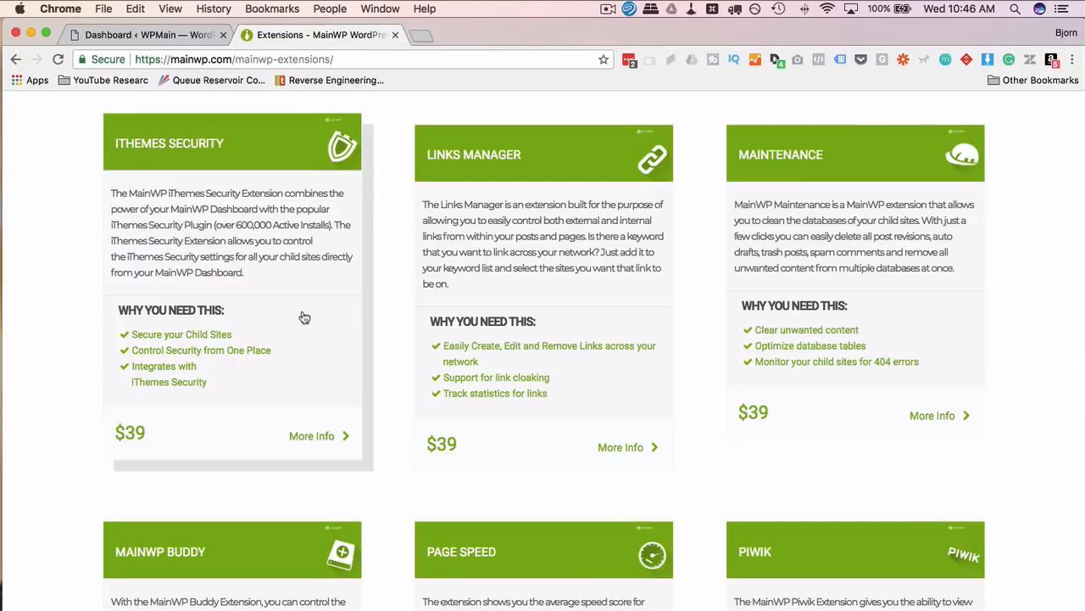
# Review the remaining extensions in the catalogue, from MainWP Buddy through Sucuri and UpdraftPlus to WP Fix It.
pyautogui.scroll(-5, 304, 317)
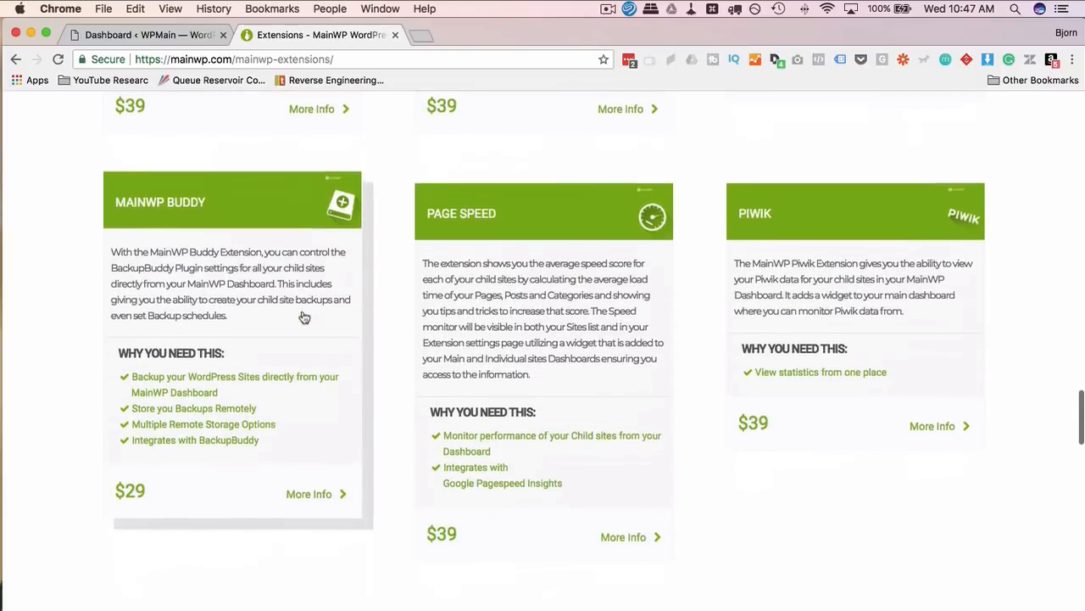
pyautogui.scroll(-6, 304, 317)
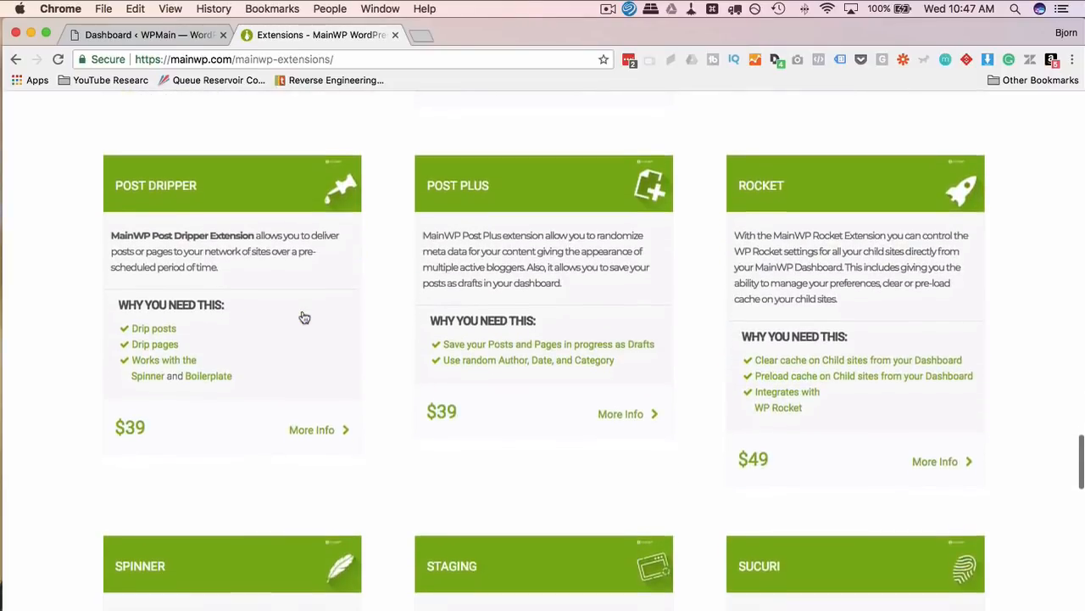
pyautogui.scroll(-2, 304, 318)
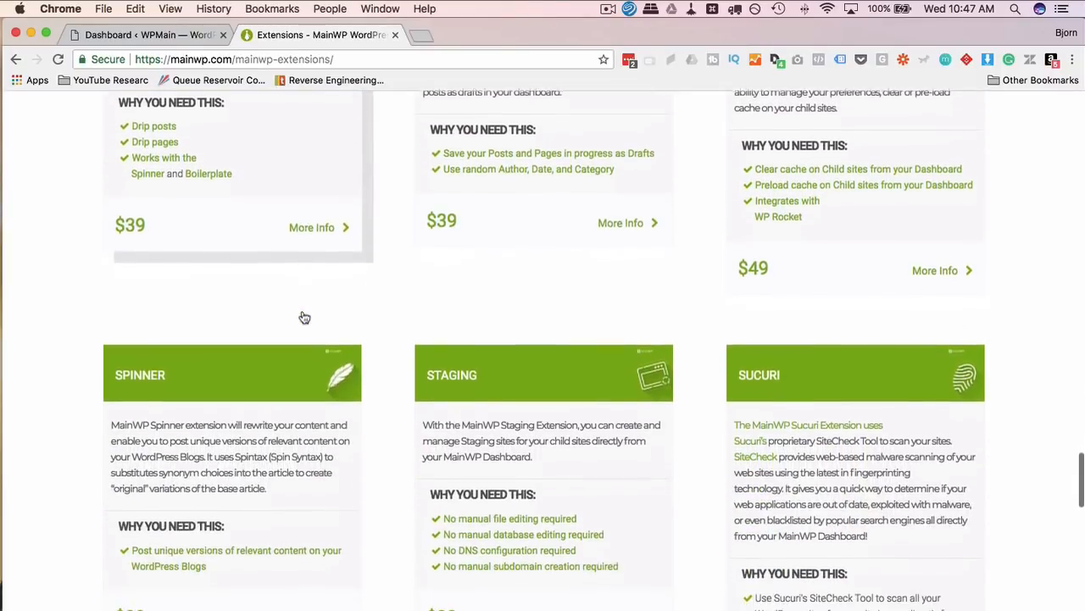
pyautogui.scroll(1, 302, 316)
pyautogui.scroll(-4, 303, 316)
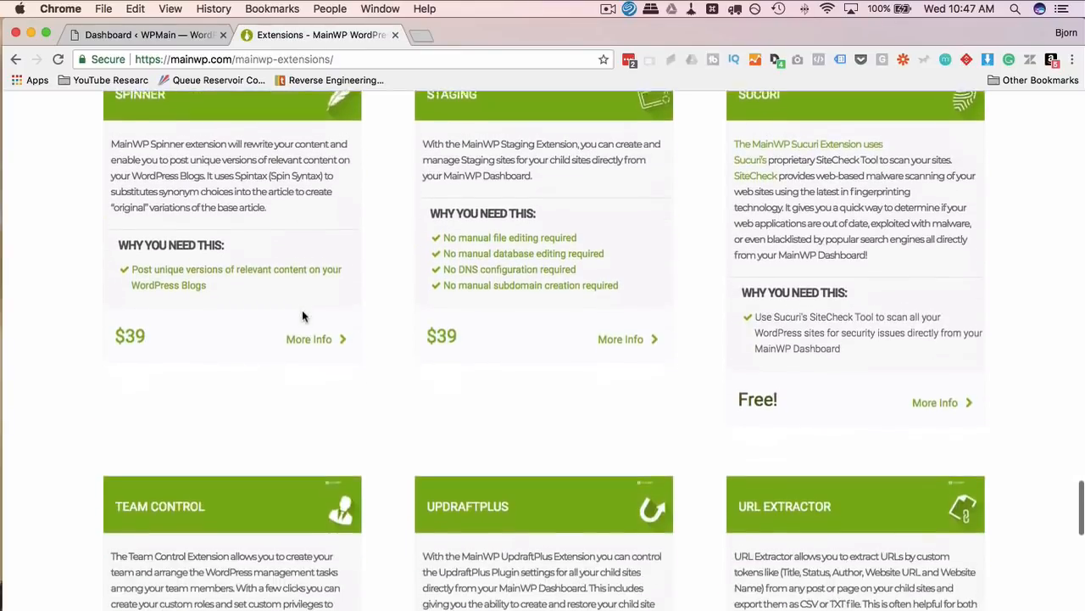
pyautogui.scroll(1, 303, 316)
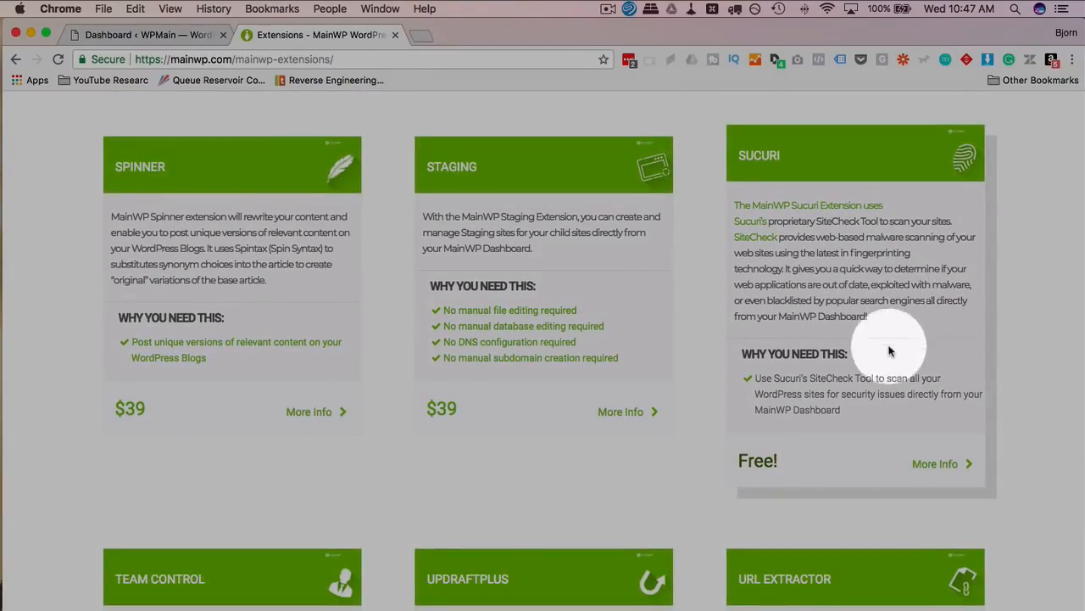
pyautogui.scroll(-1, 627, 313)
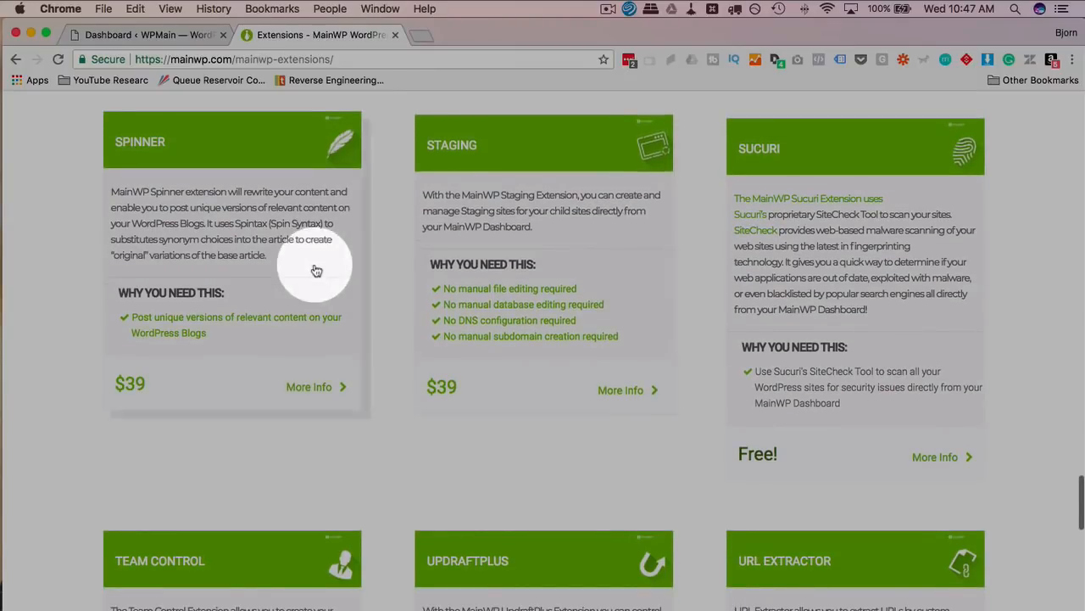
pyautogui.scroll(-5, 329, 268)
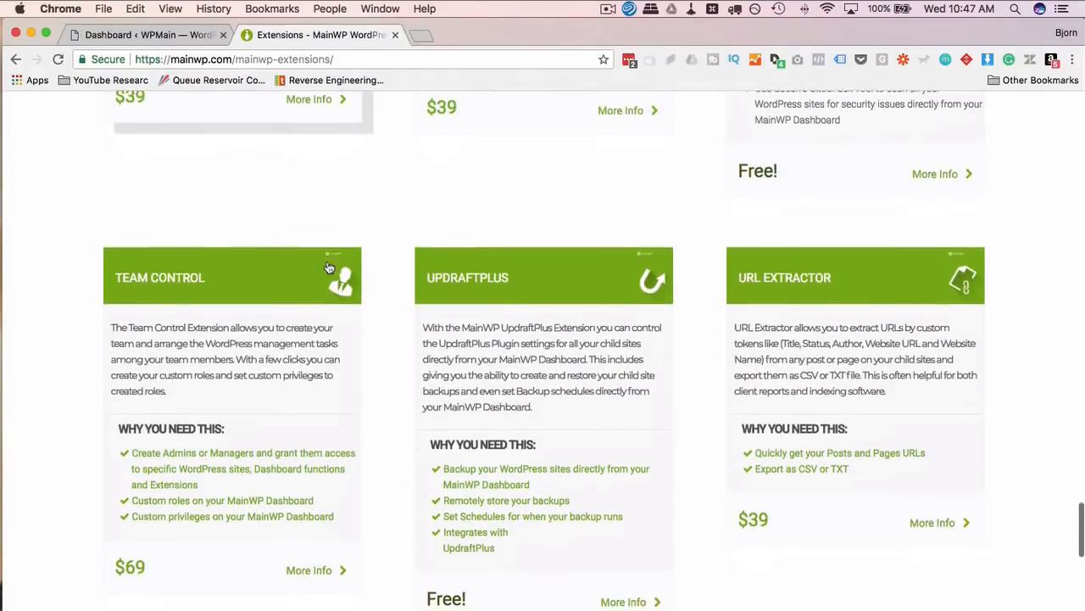
pyautogui.scroll(-1, 620, 344)
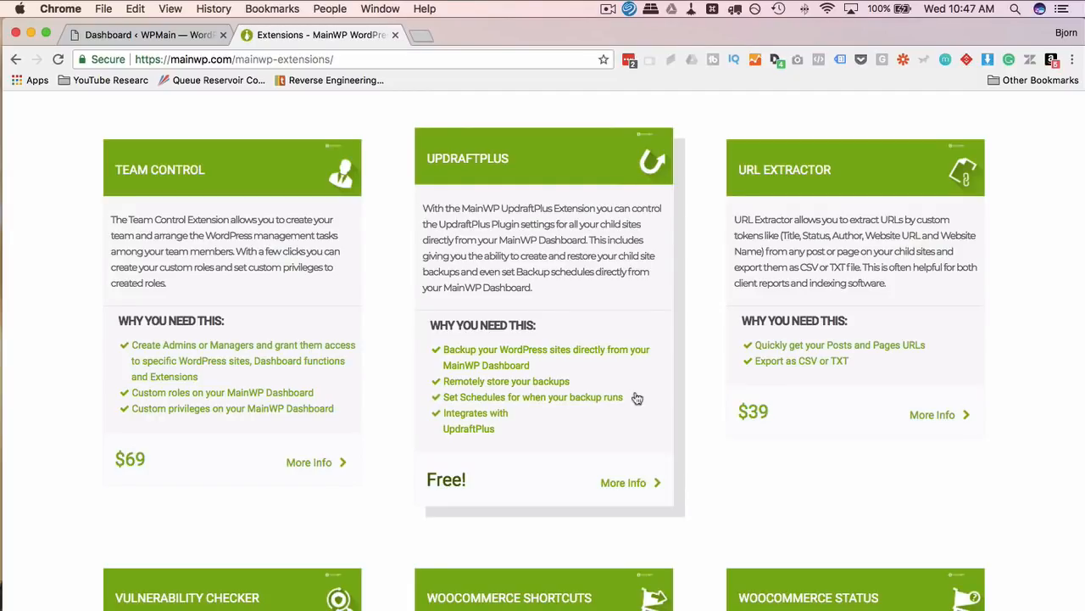
pyautogui.scroll(-8, 636, 398)
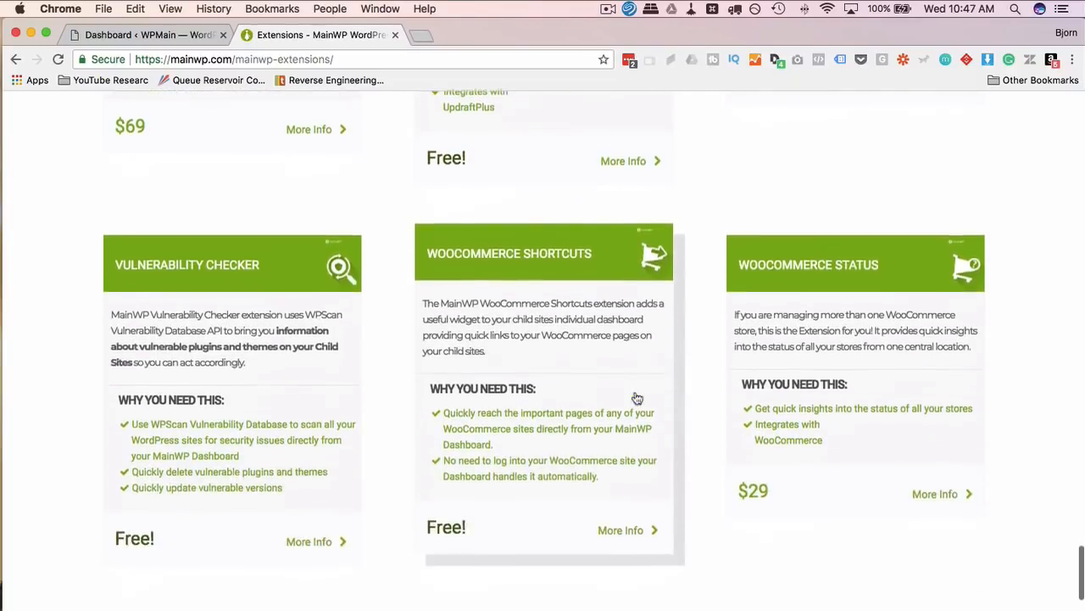
pyautogui.scroll(-10, 636, 398)
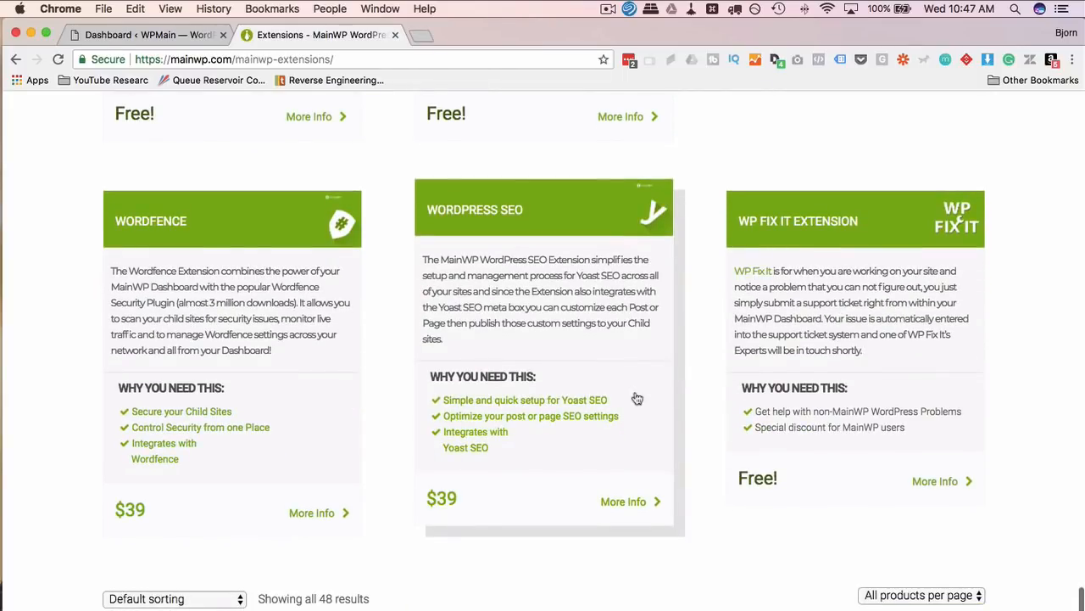
pyautogui.scroll(8, 637, 397)
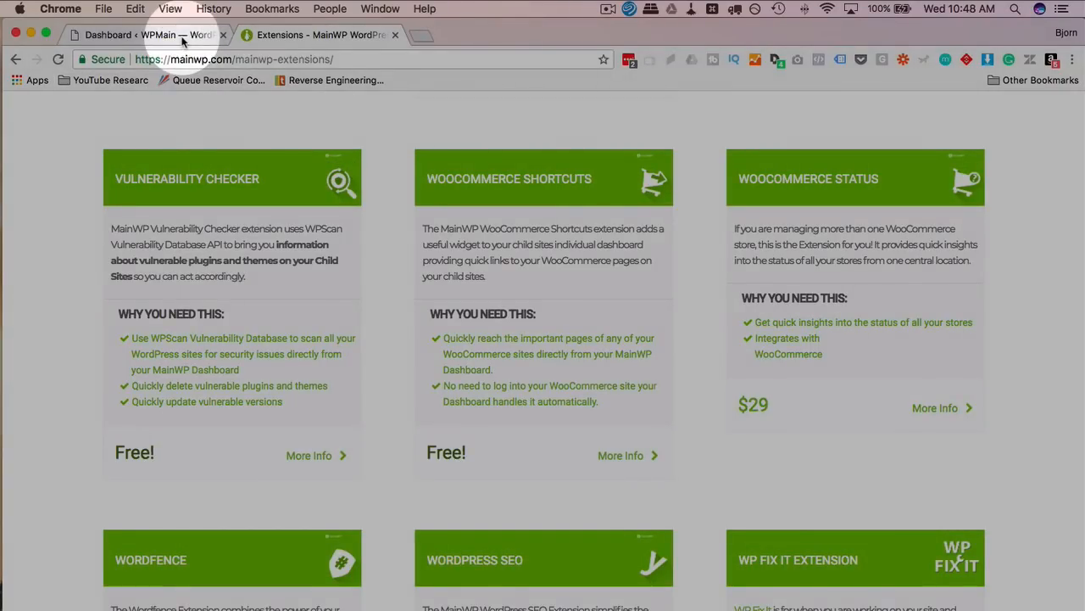
# Switch to the WordPress admin dashboard of the WPMain site.
pyautogui.click(182, 38)
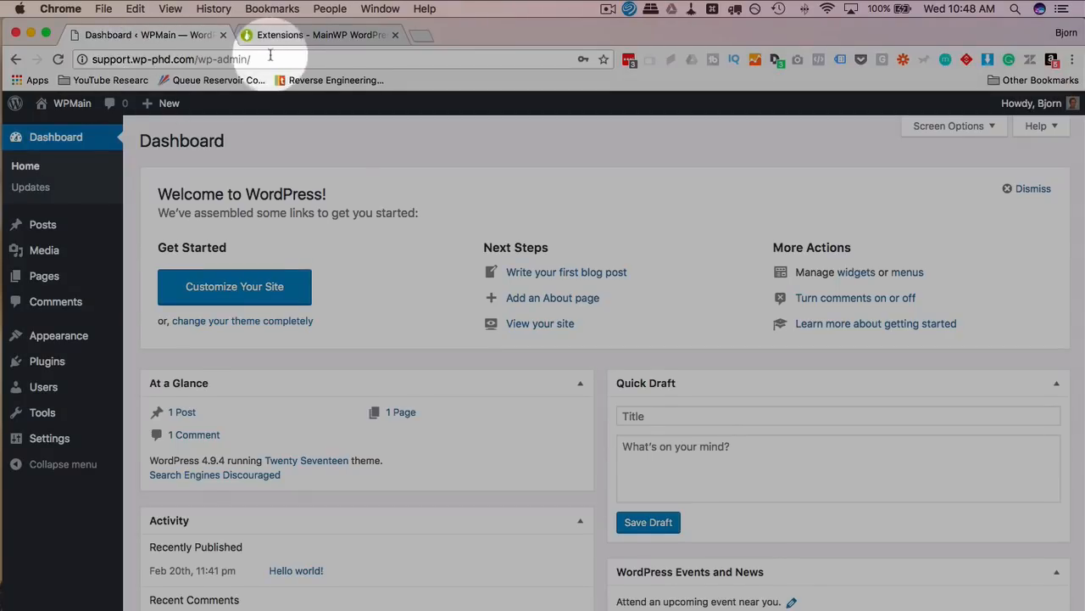
pyautogui.click(281, 60)
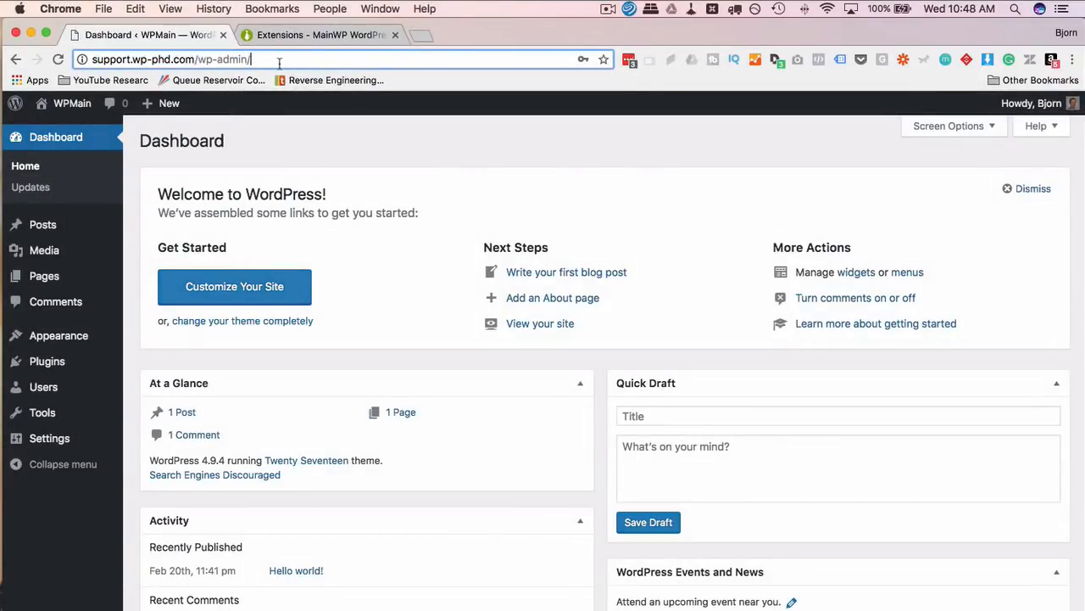
pyautogui.moveTo(281, 60); pyautogui.dragTo(197, 59)
pyautogui.click(133, 59)
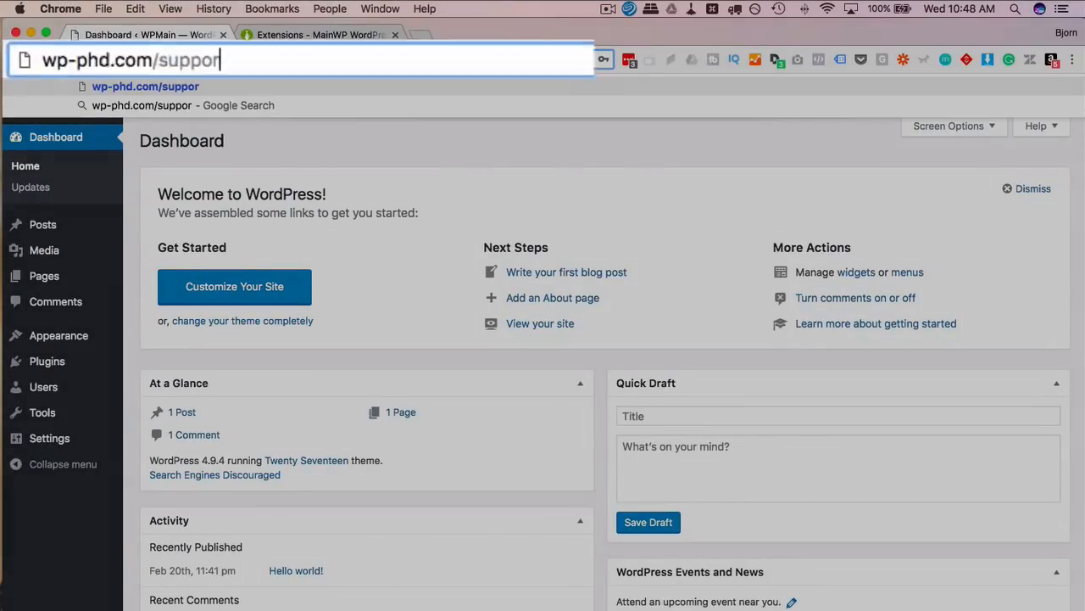
pyautogui.write('t/')
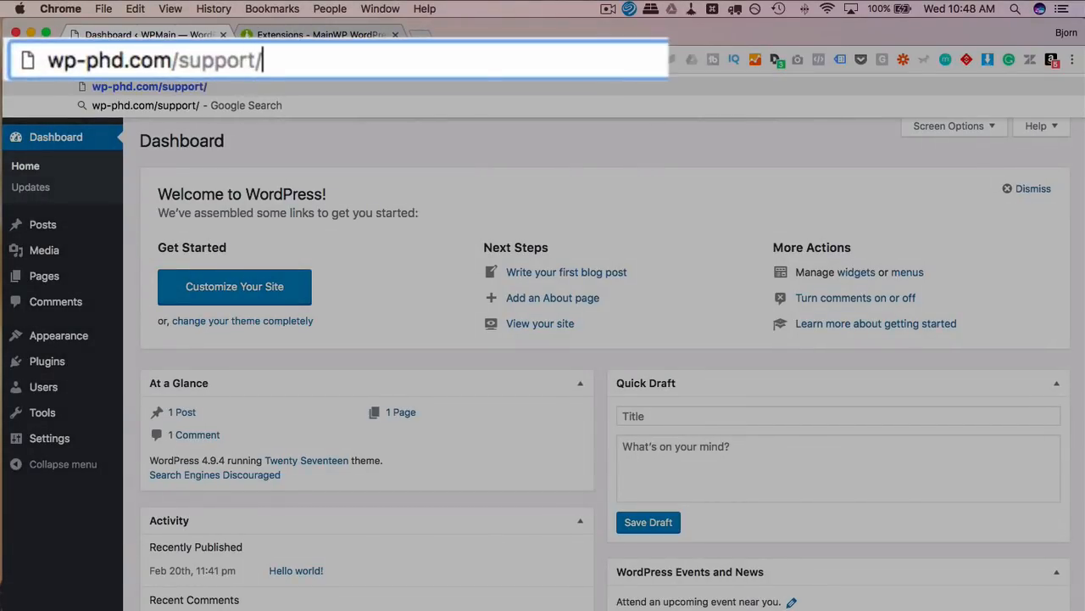
pyautogui.click(335, 146)
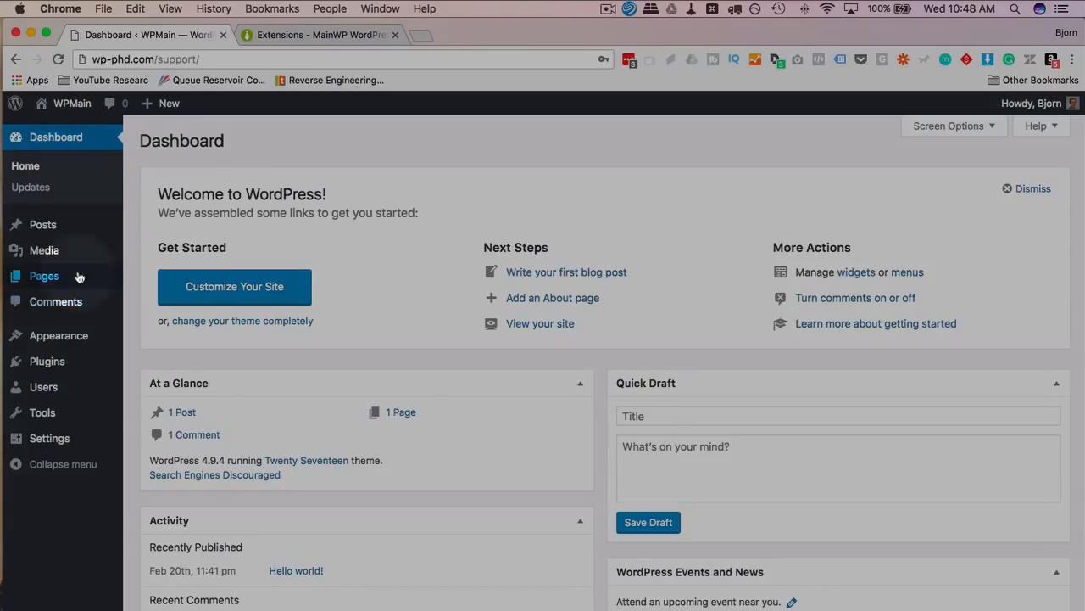
# Go to adding a new plugin on the WPMain site and search the plugins for "mainwp".
pyautogui.moveTo(63, 359)
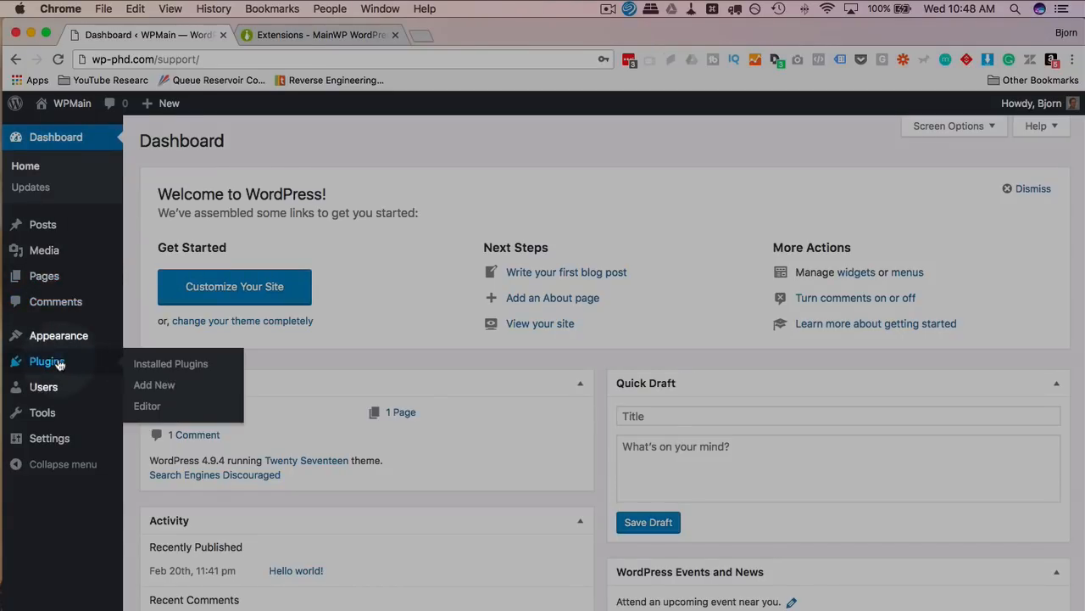
pyautogui.click(145, 383)
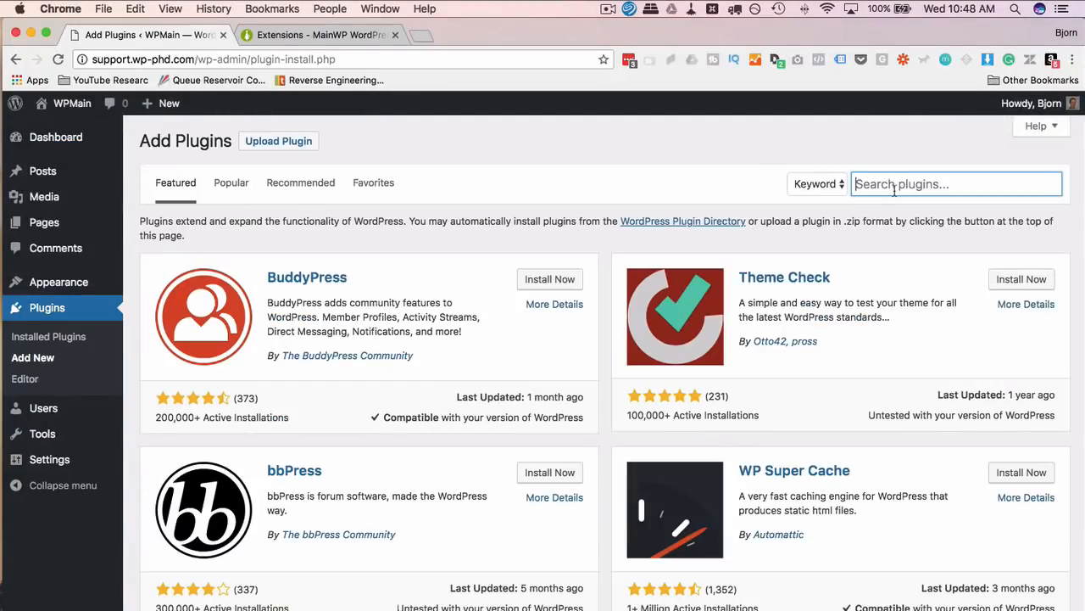
pyautogui.write('mainwp')
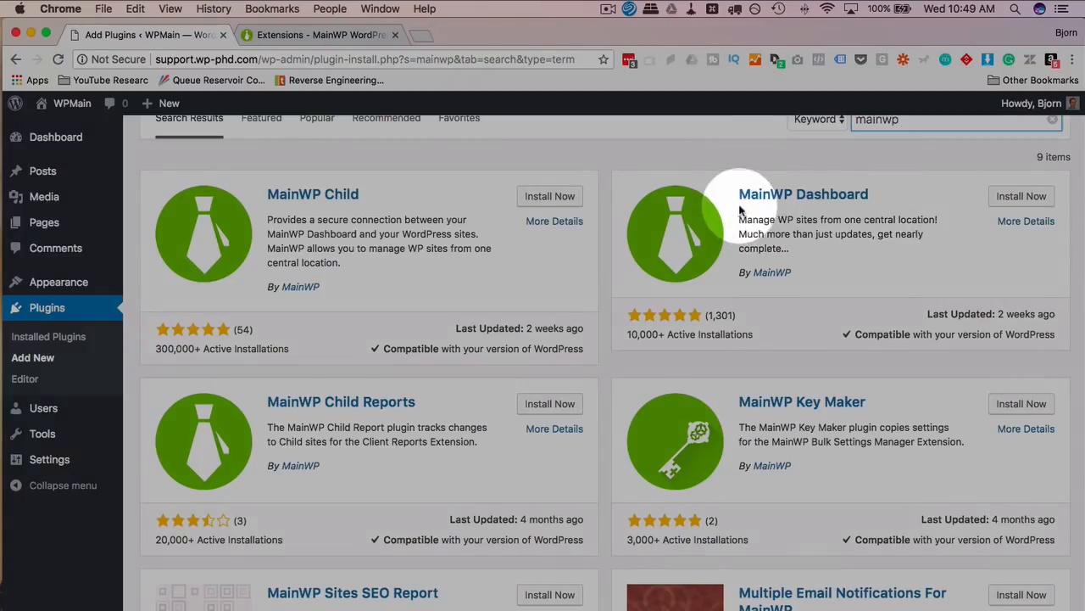
# Install and activate the MainWP Dashboard plugin.
pyautogui.moveTo(731, 195); pyautogui.dragTo(886, 202)
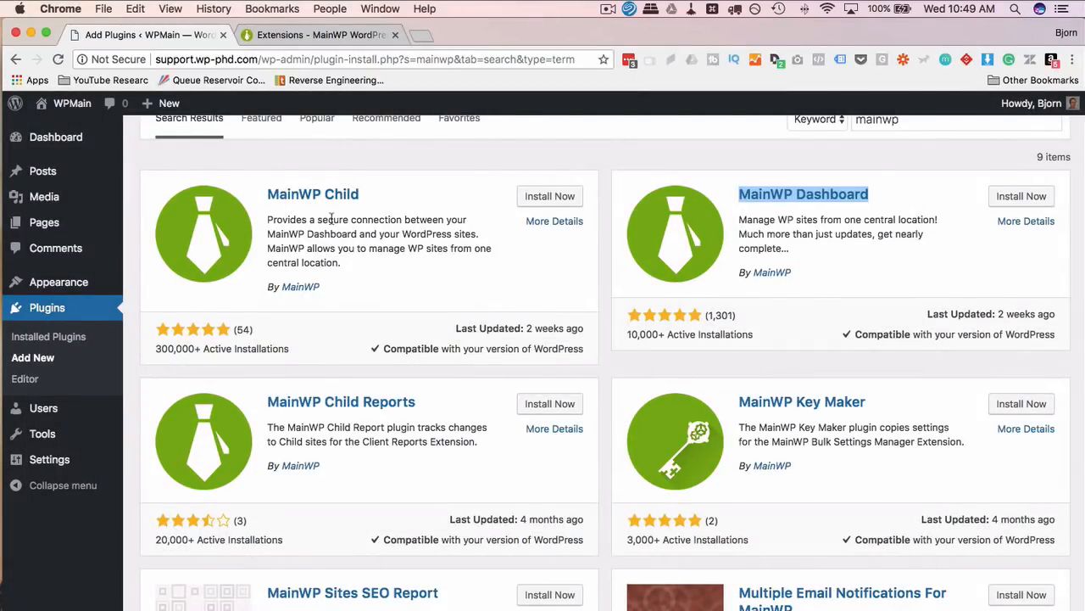
pyautogui.click(848, 248)
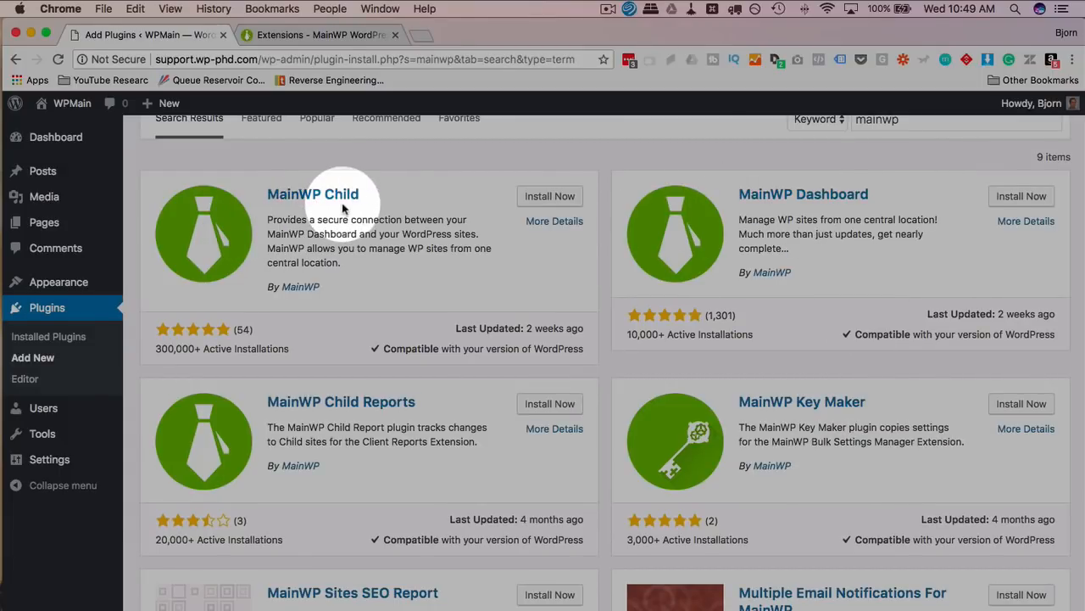
pyautogui.click(1022, 198)
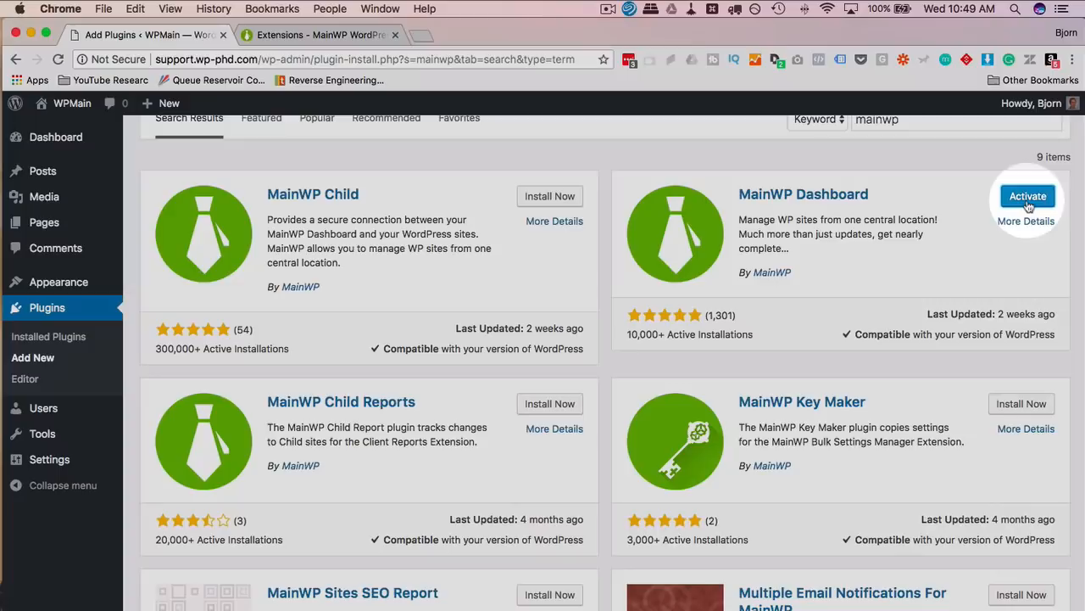
pyautogui.click(1027, 203)
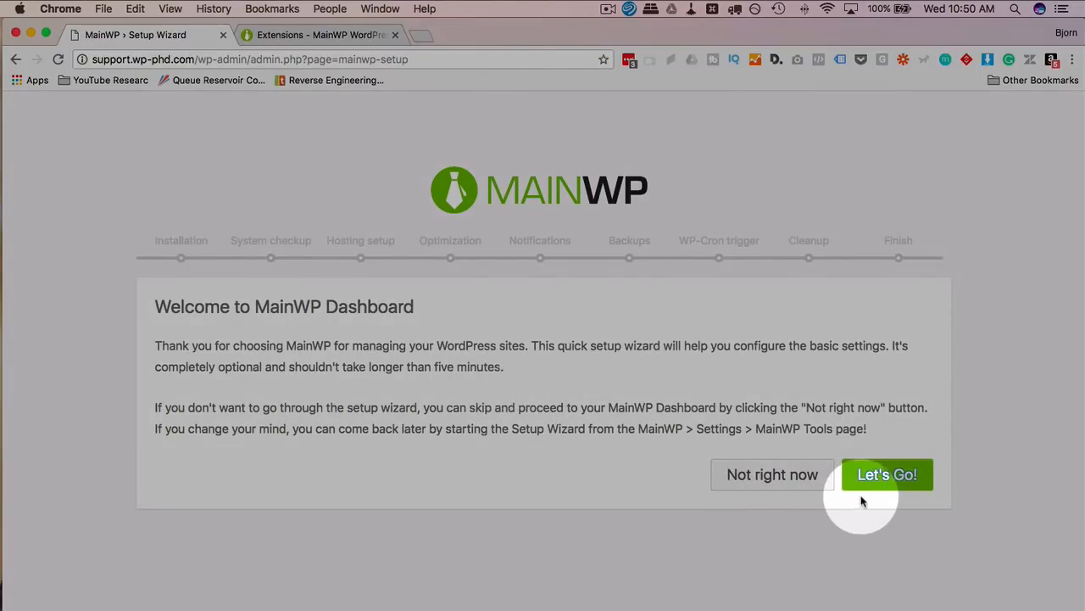
# Start the MainWP setup wizard and set the server type to Web Host.
pyautogui.click(902, 487)
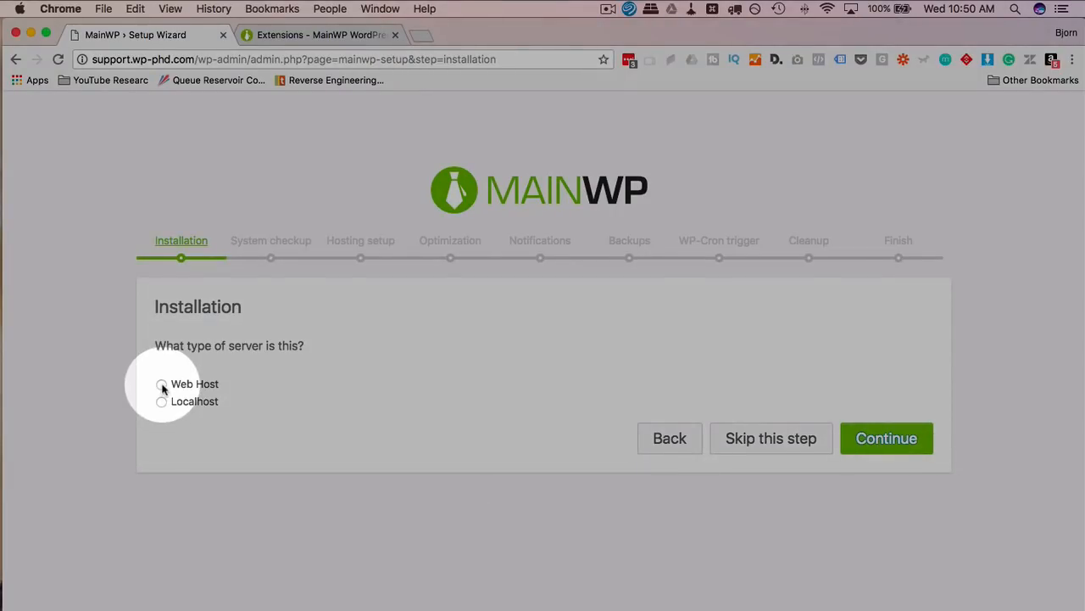
pyautogui.click(162, 384)
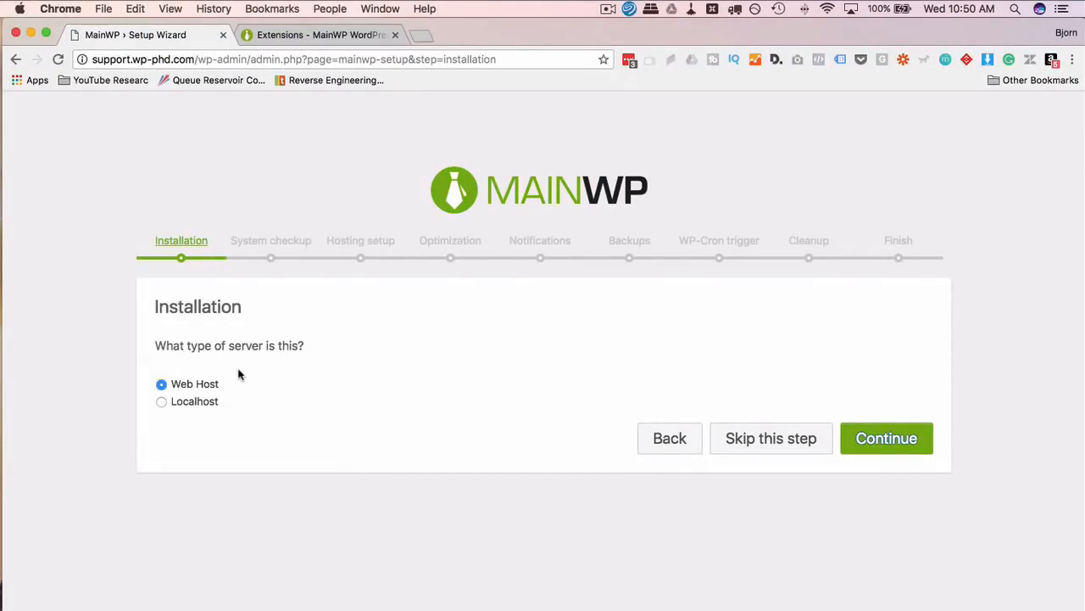
# Try the Localhost server type with the MacOS, Linux and Windows operating system options.
pyautogui.click(162, 401)
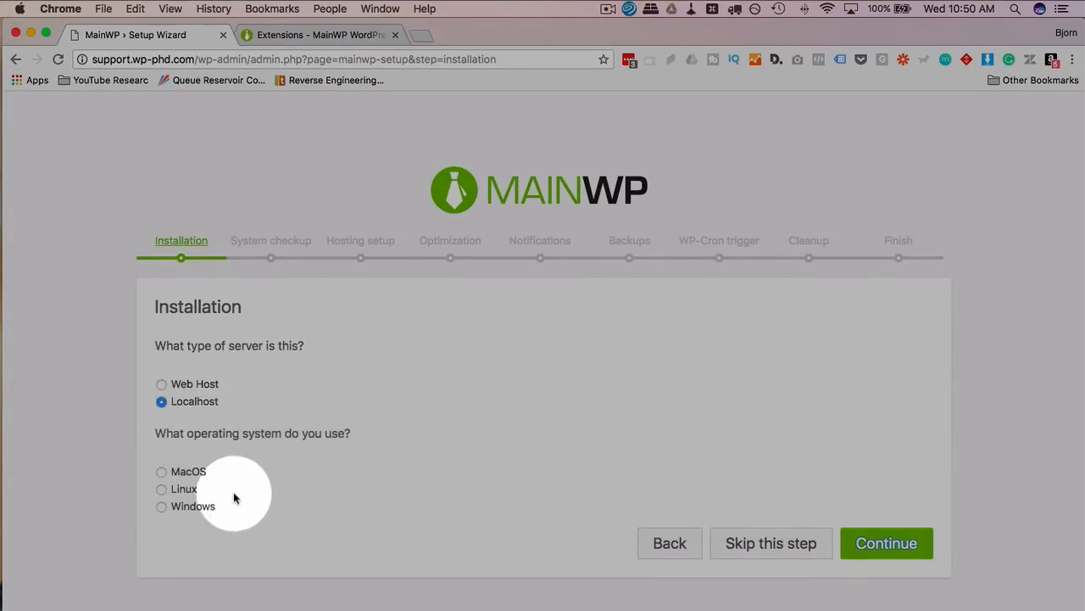
pyautogui.click(161, 472)
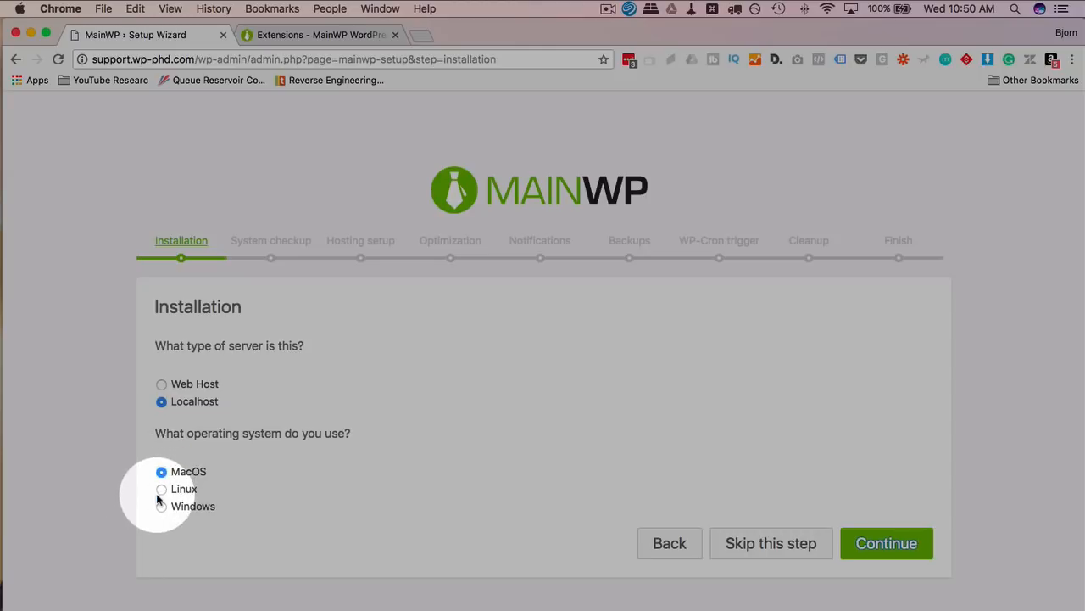
pyautogui.click(161, 490)
pyautogui.click(161, 506)
pyautogui.click(161, 472)
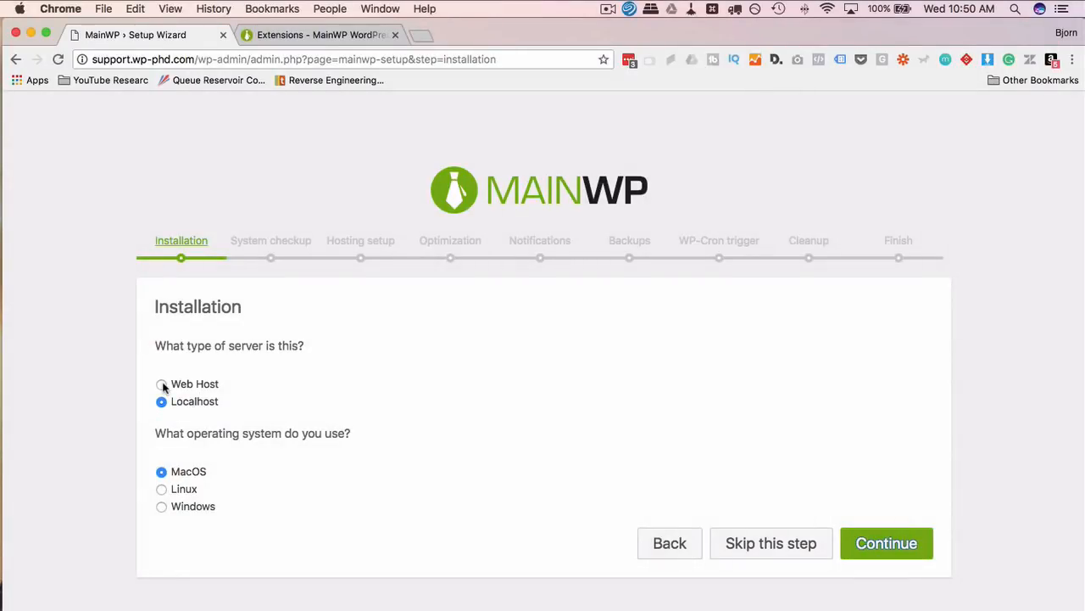
# Set the server type back to Web Host and proceed through the system requirements checkup to the hosting setup.
pyautogui.click(161, 384)
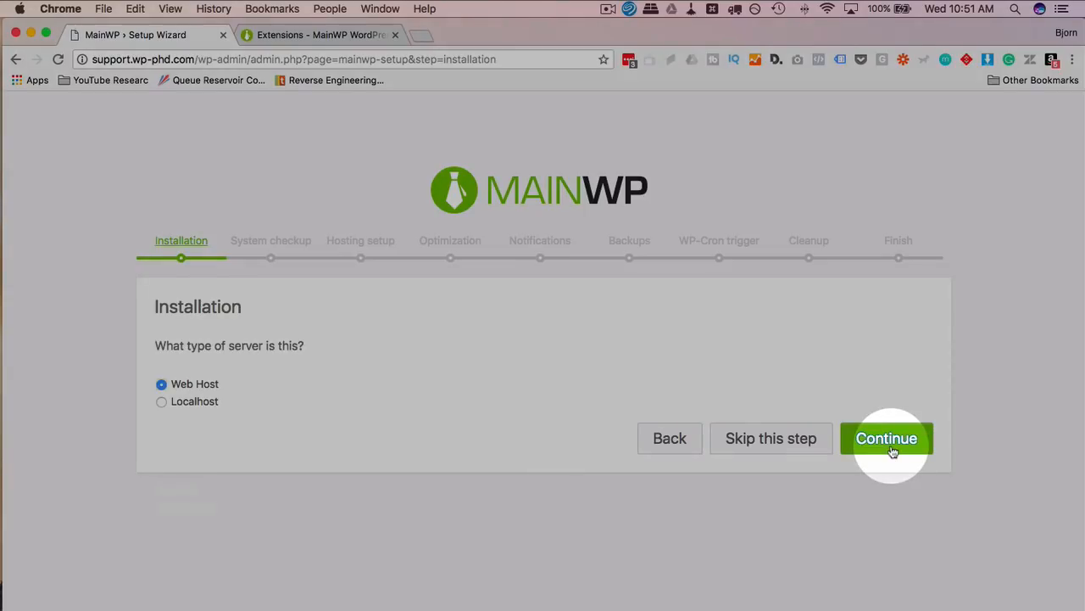
pyautogui.click(890, 449)
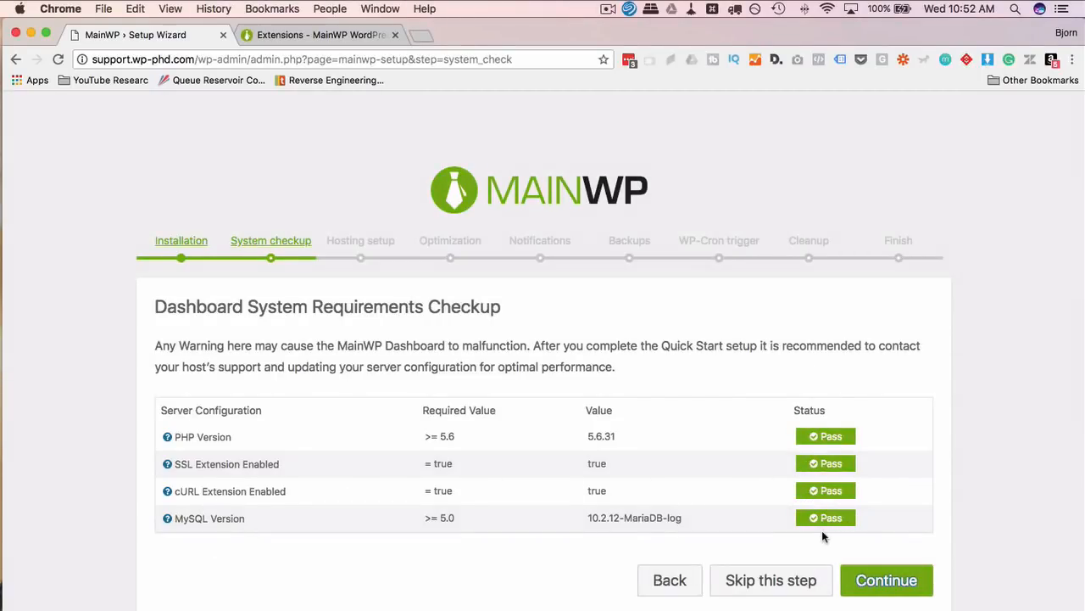
pyautogui.click(912, 592)
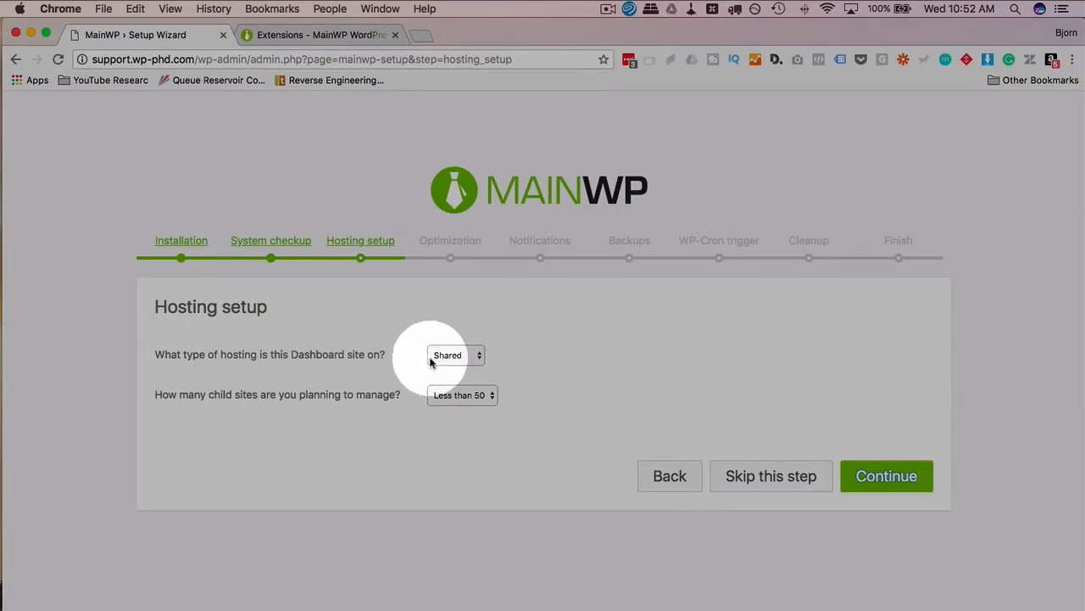
# Keep the hosting type as Shared and set the planned number of child sites to More than 50.
pyautogui.click(457, 356)
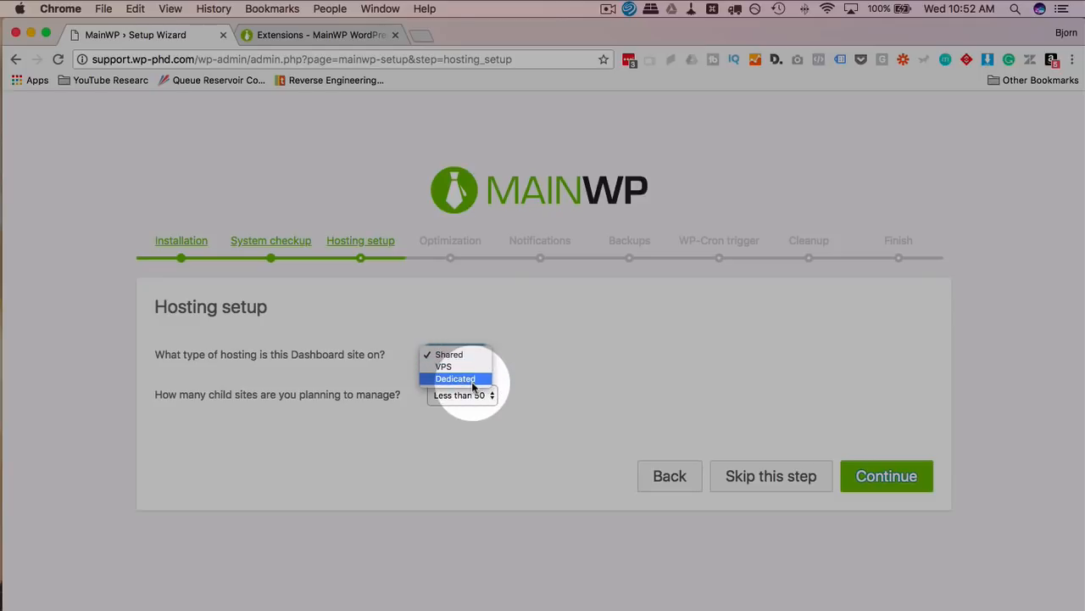
pyautogui.click(466, 355)
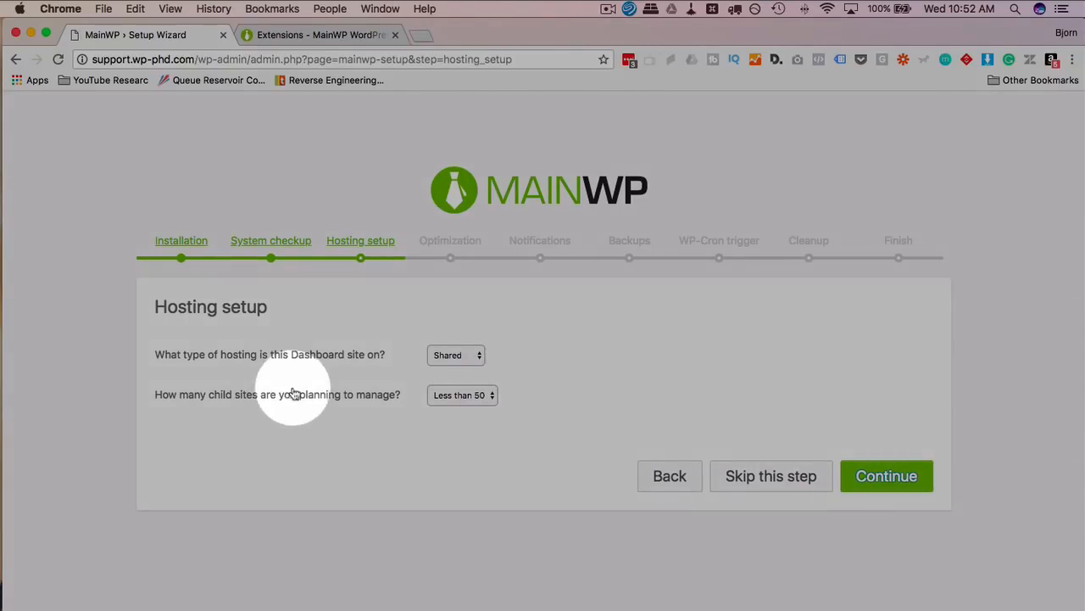
pyautogui.click(468, 396)
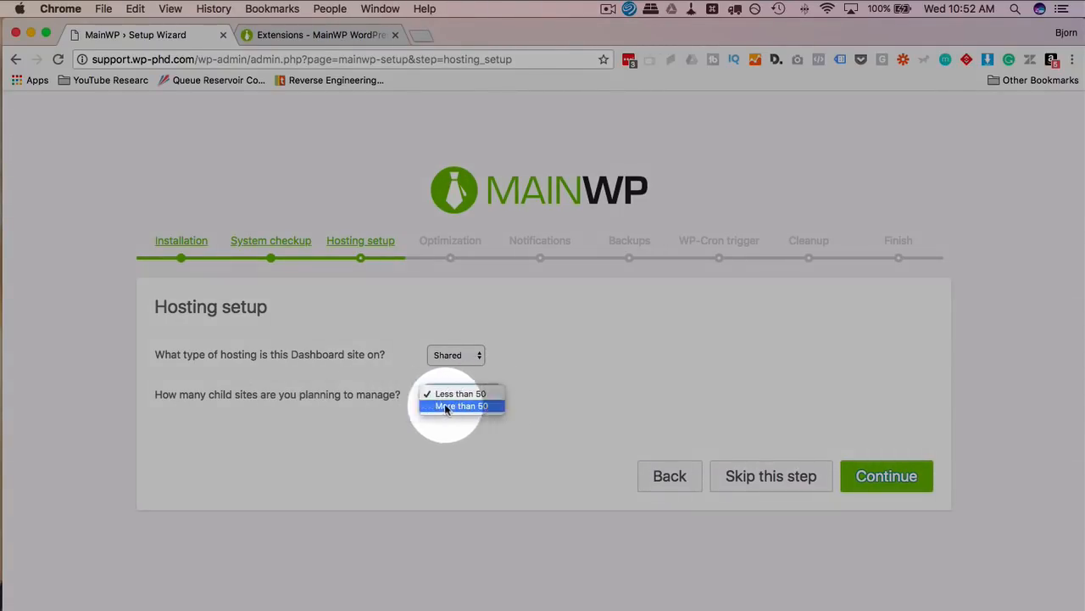
pyautogui.click(480, 407)
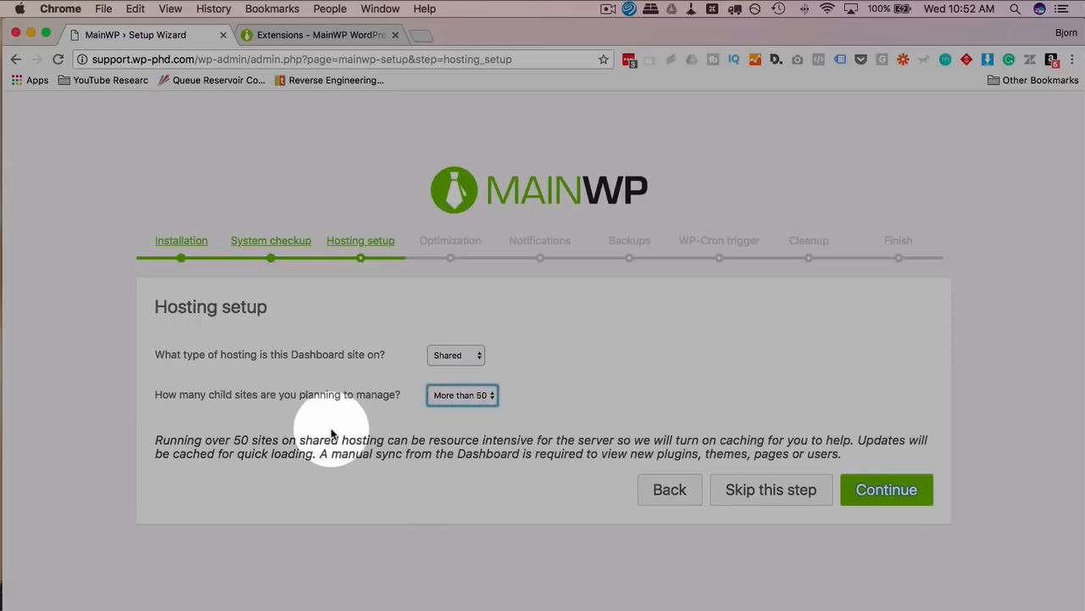
# Try the VPS and Dedicated hosting types for the dashboard site and return the choice to Shared.
pyautogui.click(469, 357)
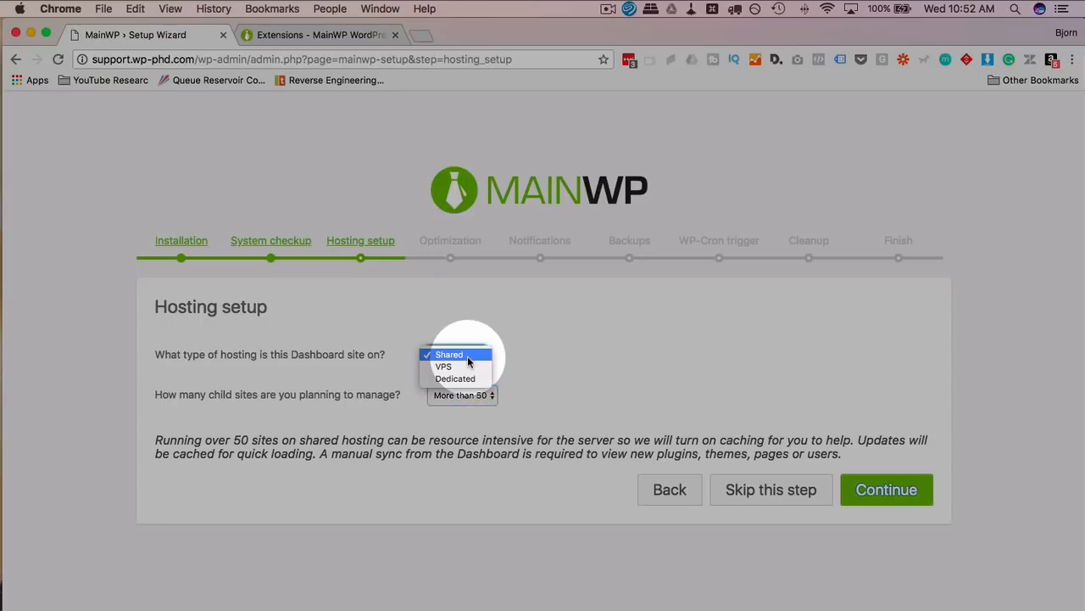
pyautogui.click(520, 383)
pyautogui.click(478, 363)
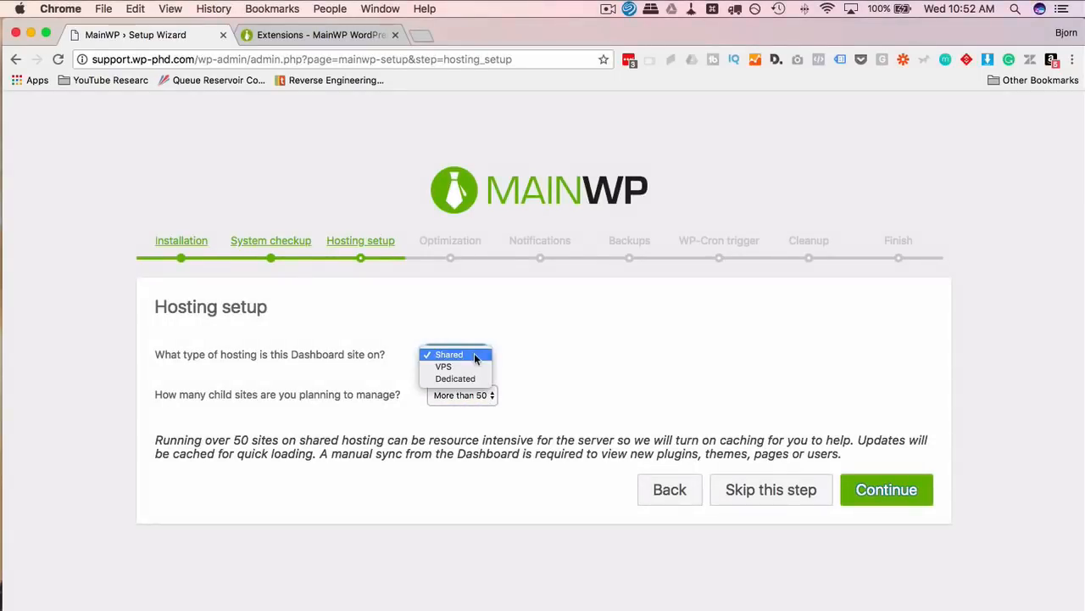
pyautogui.click(472, 365)
pyautogui.click(472, 360)
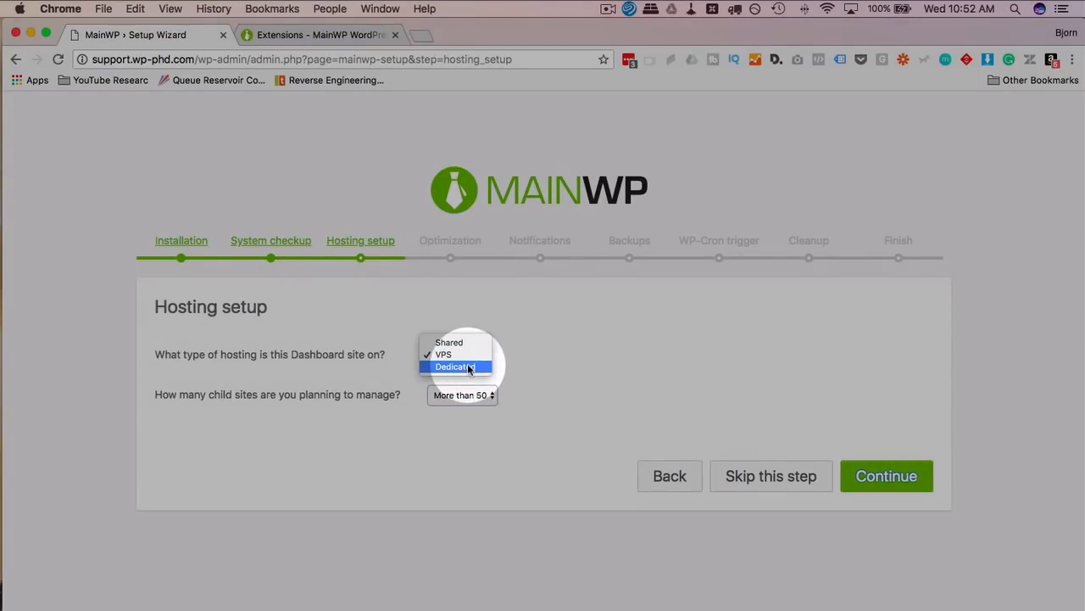
pyautogui.click(472, 365)
pyautogui.click(473, 363)
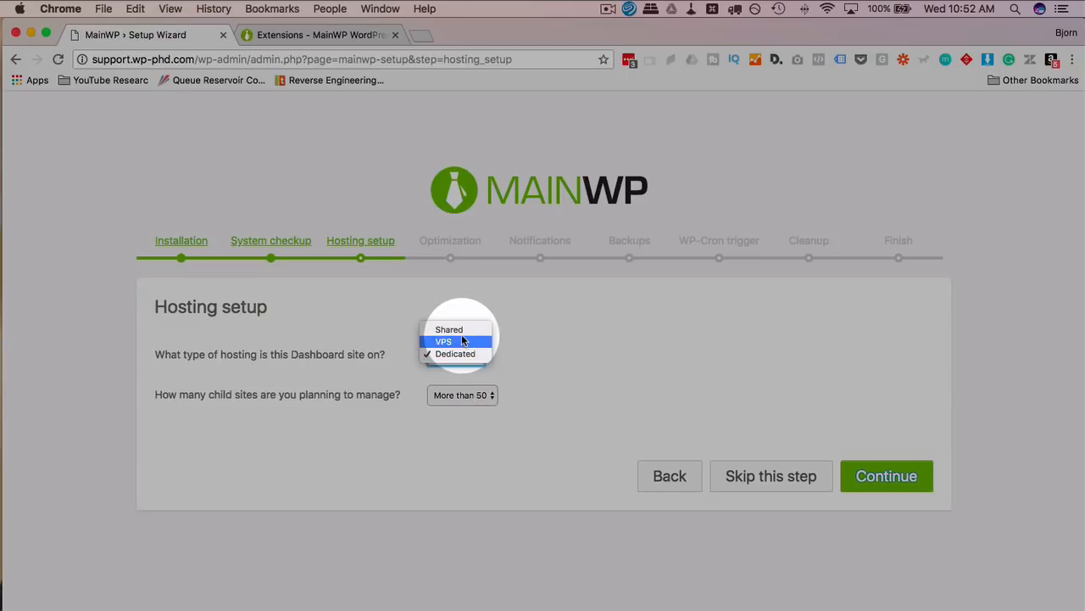
pyautogui.click(469, 341)
pyautogui.click(462, 354)
pyautogui.click(460, 343)
# Set the planned number of child sites to Less than 50 and continue to the optimization settings.
pyautogui.click(472, 392)
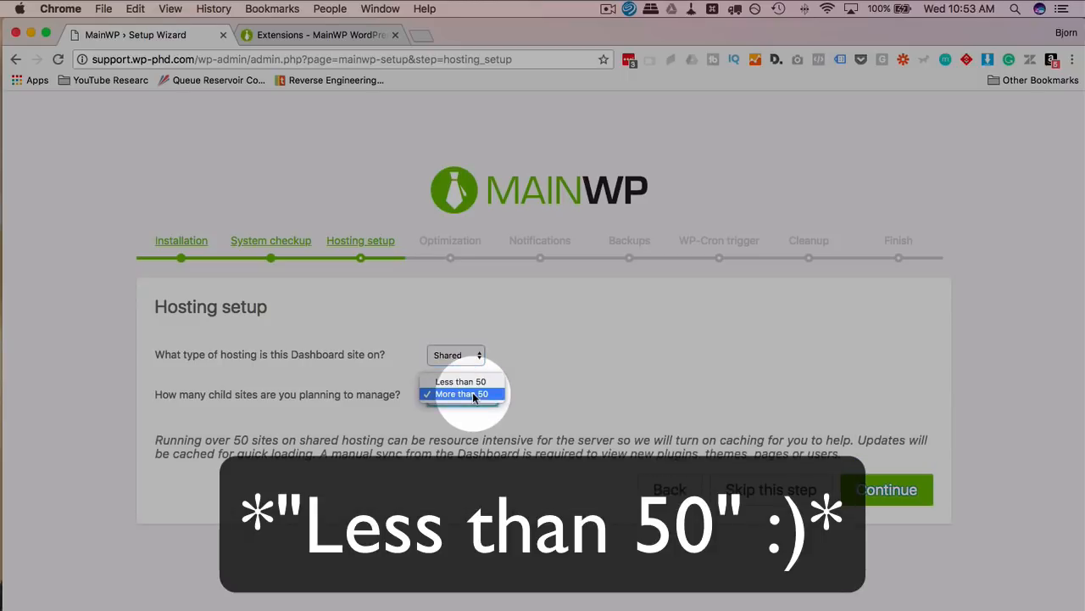
pyautogui.click(473, 376)
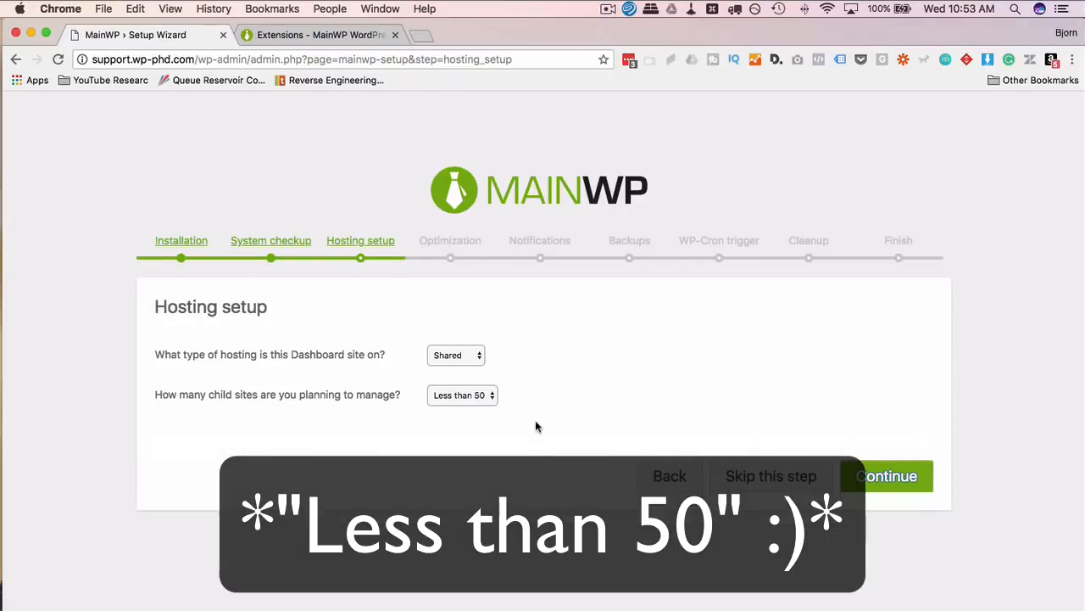
pyautogui.click(886, 478)
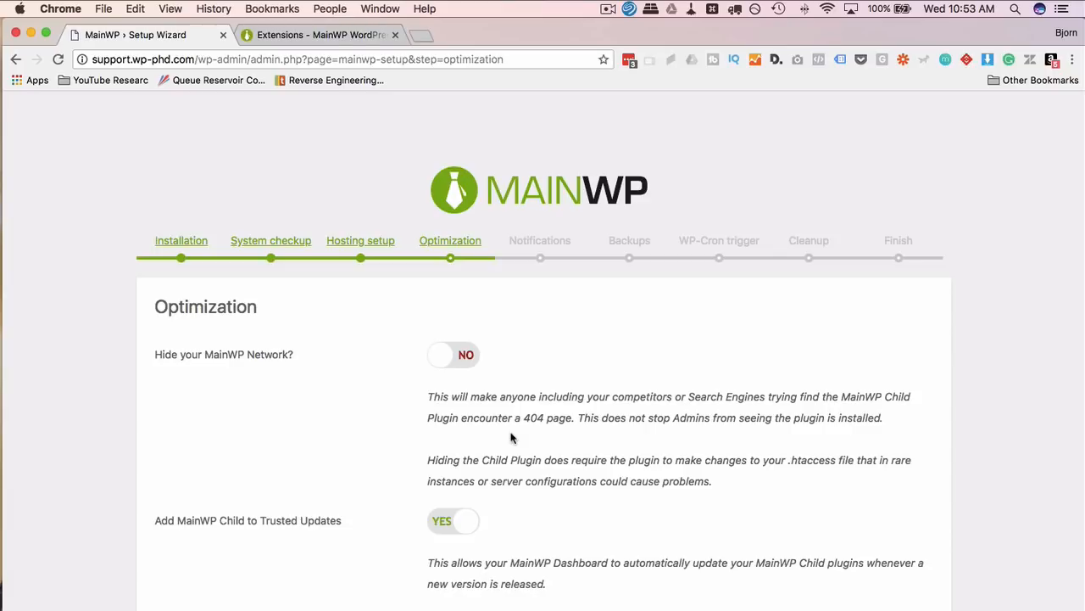
# Turn on hiding the MainWP network and enable important email notifications from the dashboard, continuing to the backup settings.
pyautogui.scroll(-1, 397, 424)
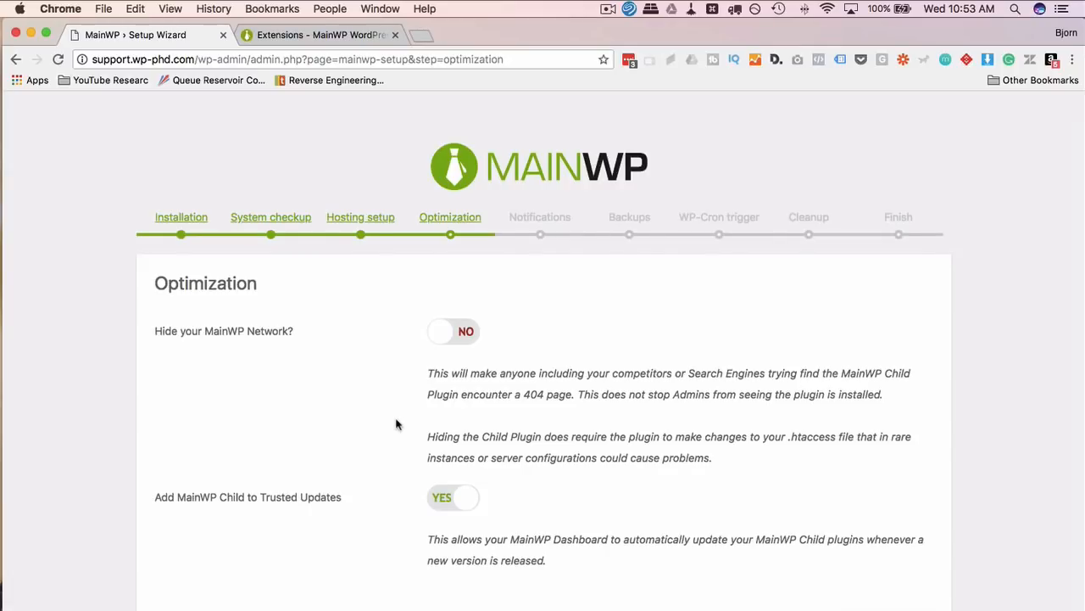
pyautogui.tripleClick(291, 332)
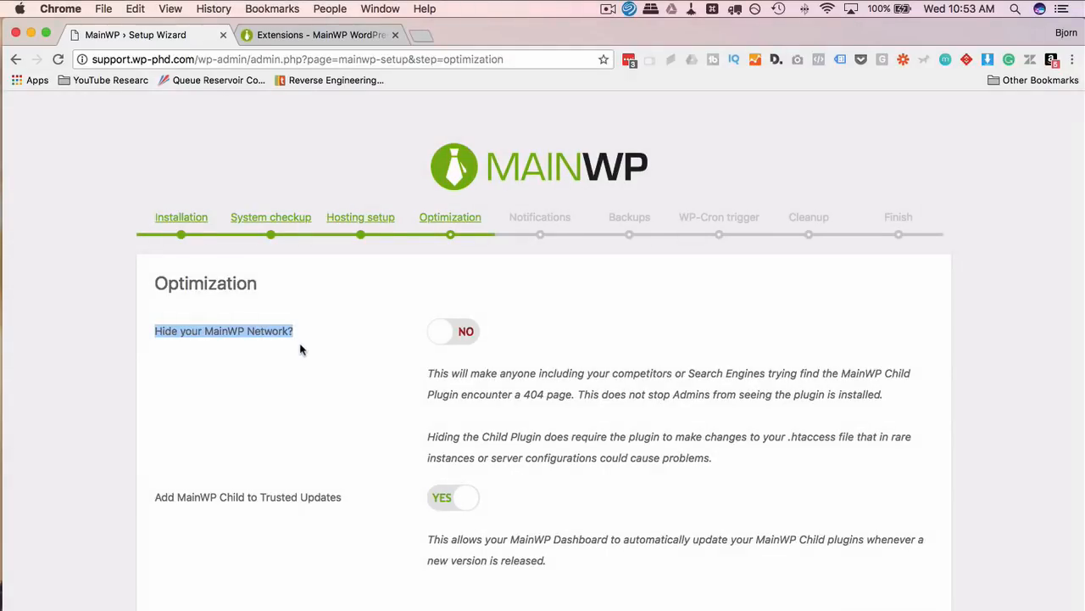
pyautogui.click(201, 331)
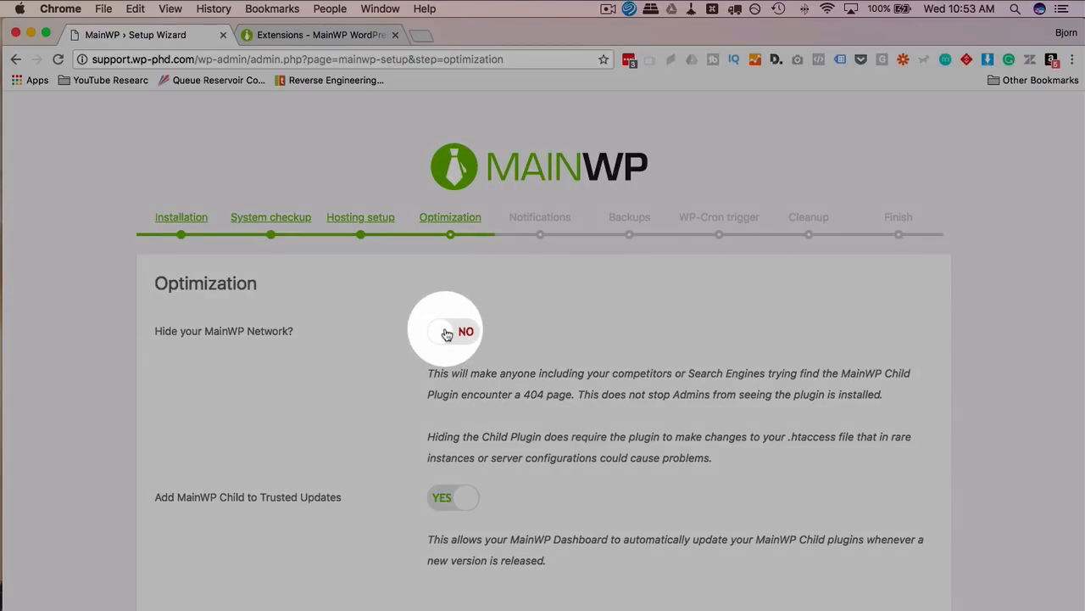
pyautogui.click(445, 331)
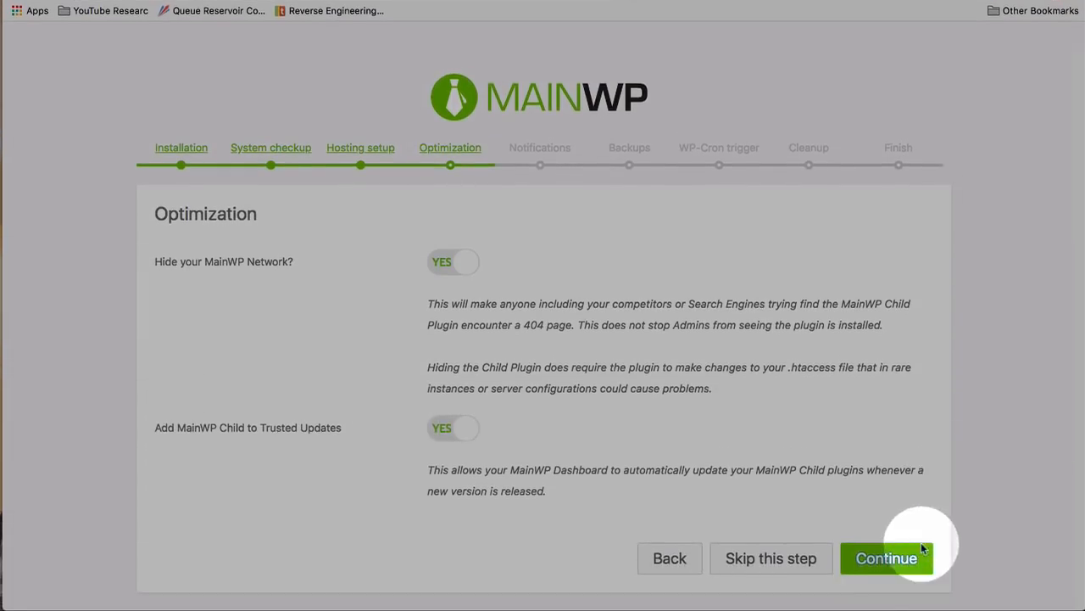
pyautogui.click(897, 558)
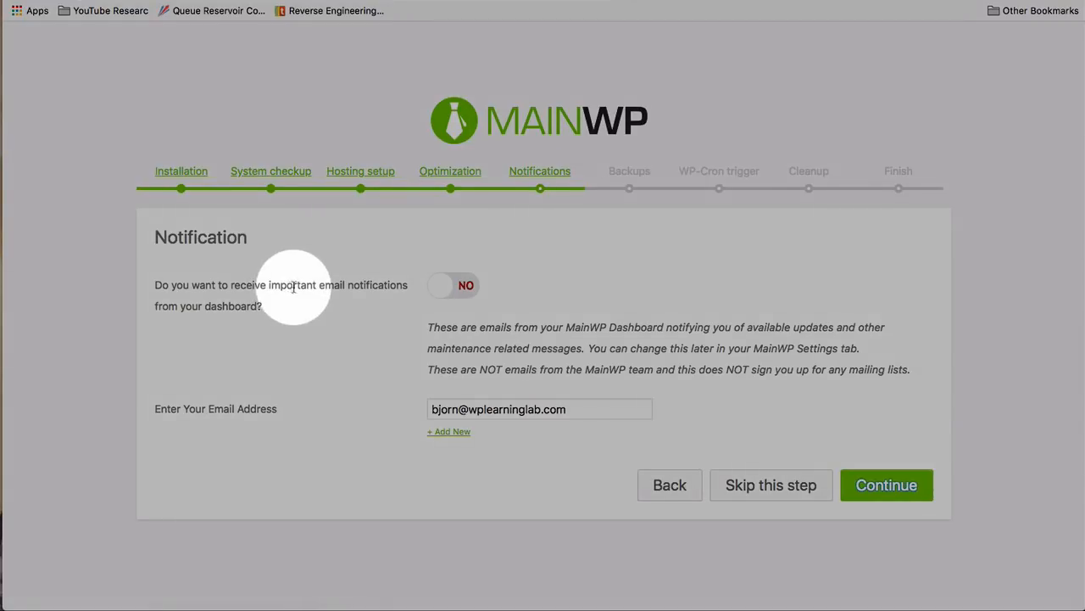
pyautogui.click(451, 289)
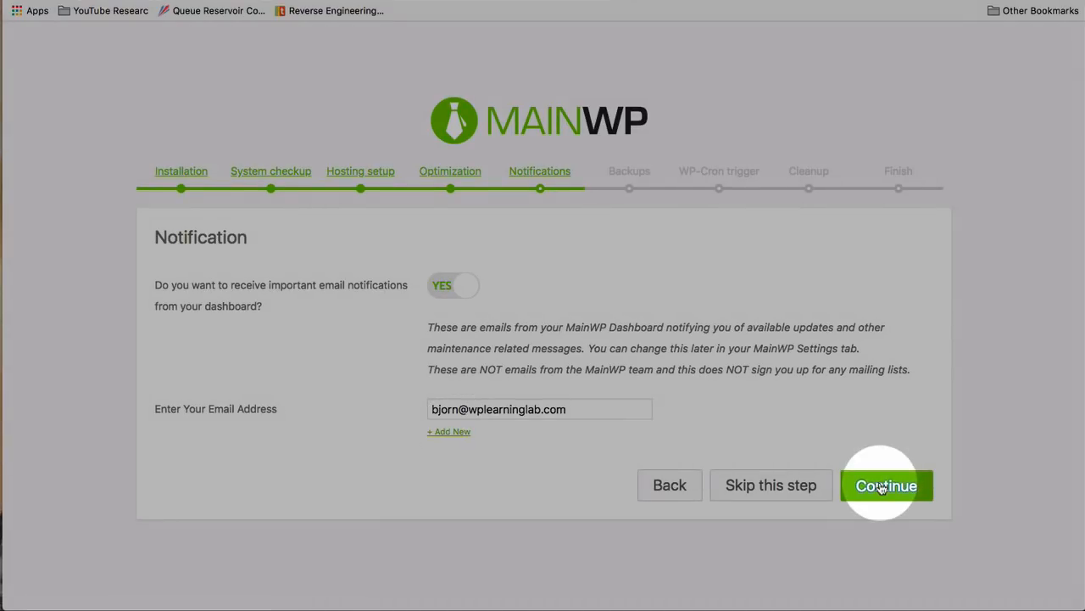
pyautogui.click(882, 487)
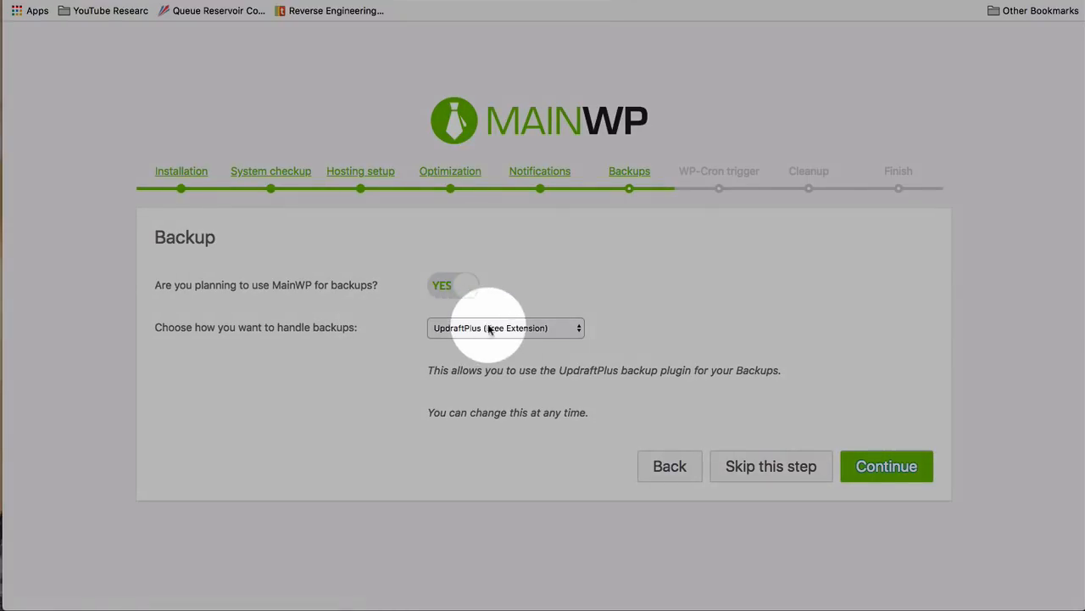
# Review the backup extension choices, keep UpdraftPlus (Free Extension) as the backup method, and continue.
pyautogui.click(500, 327)
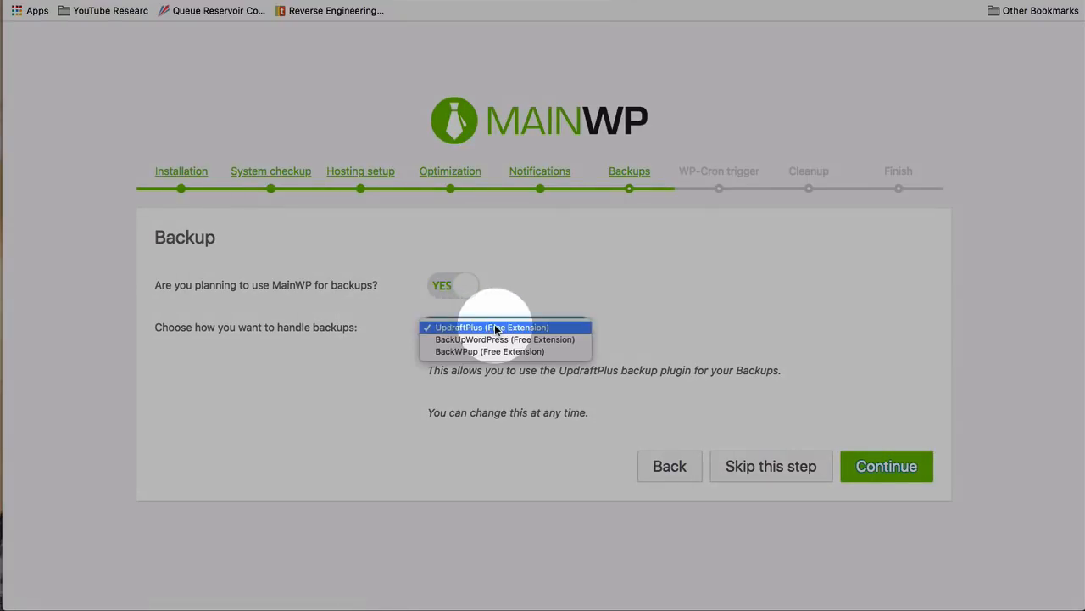
pyautogui.click(546, 329)
pyautogui.click(545, 331)
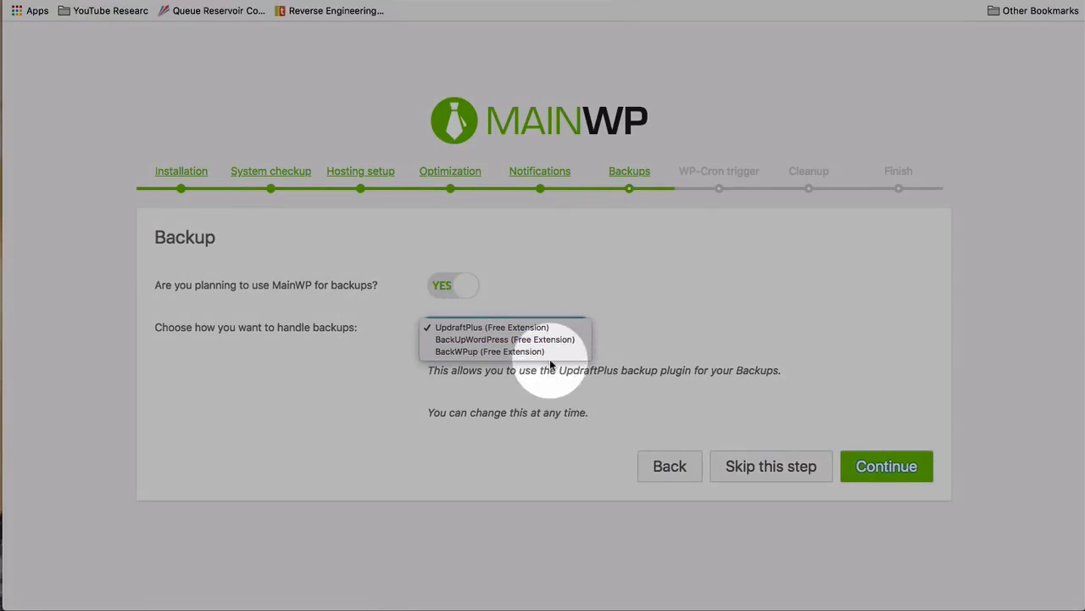
pyautogui.click(546, 326)
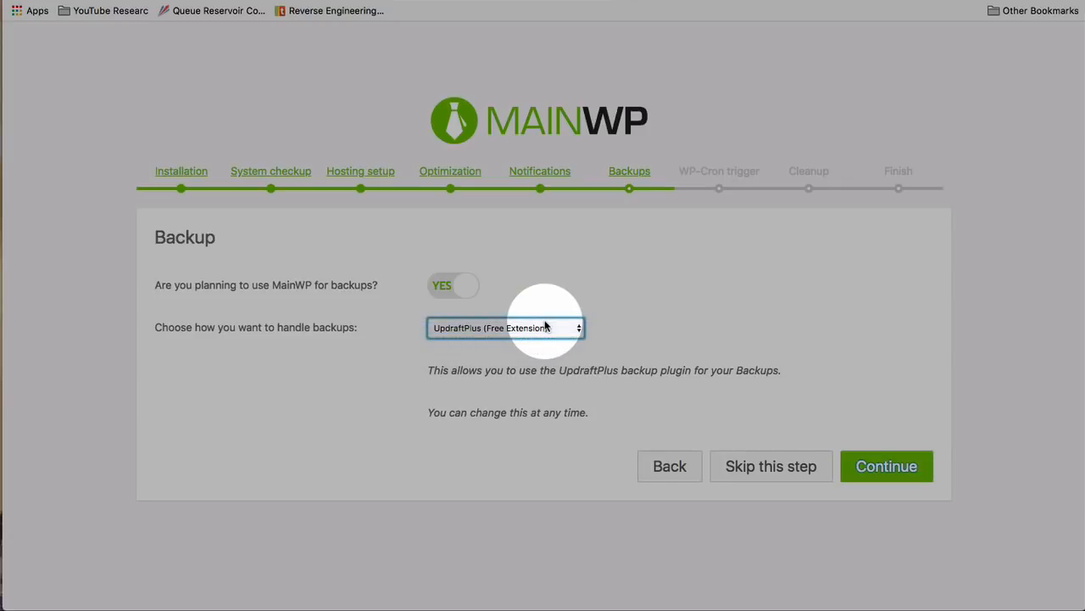
pyautogui.click(652, 365)
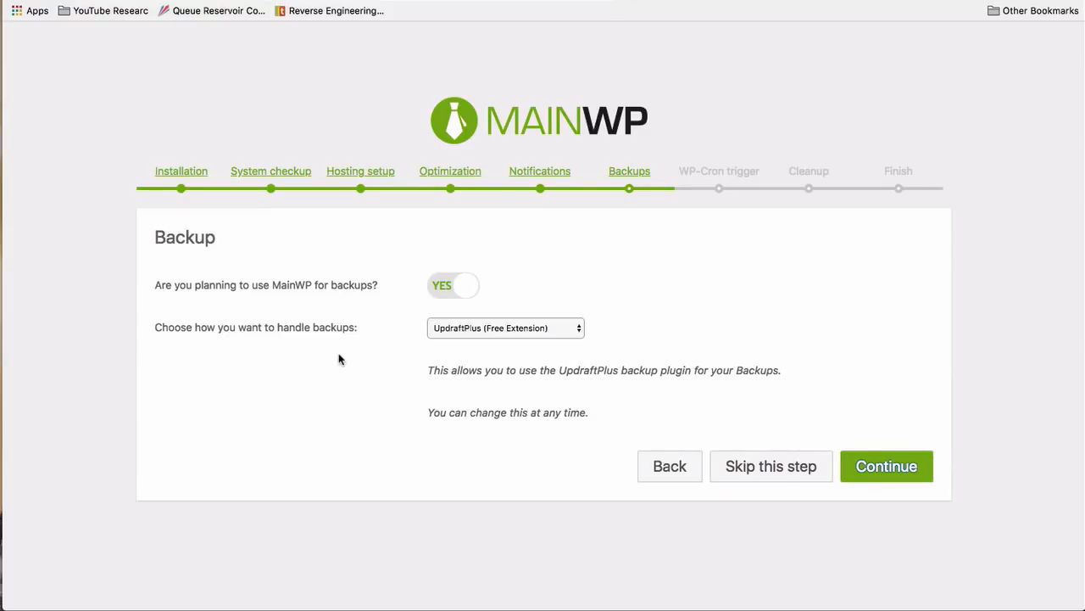
pyautogui.click(506, 409)
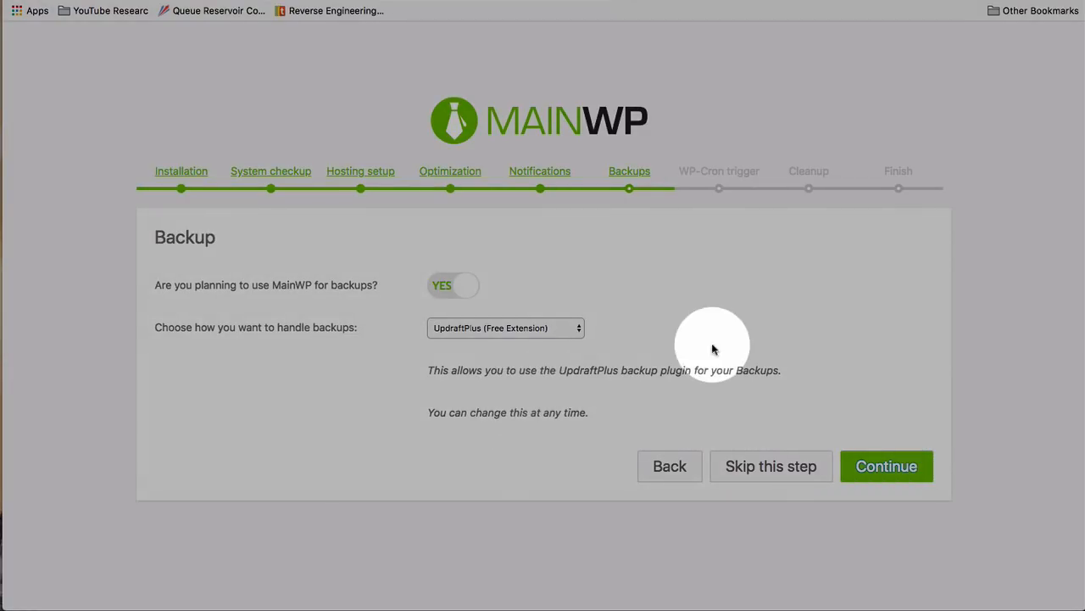
pyautogui.click(880, 471)
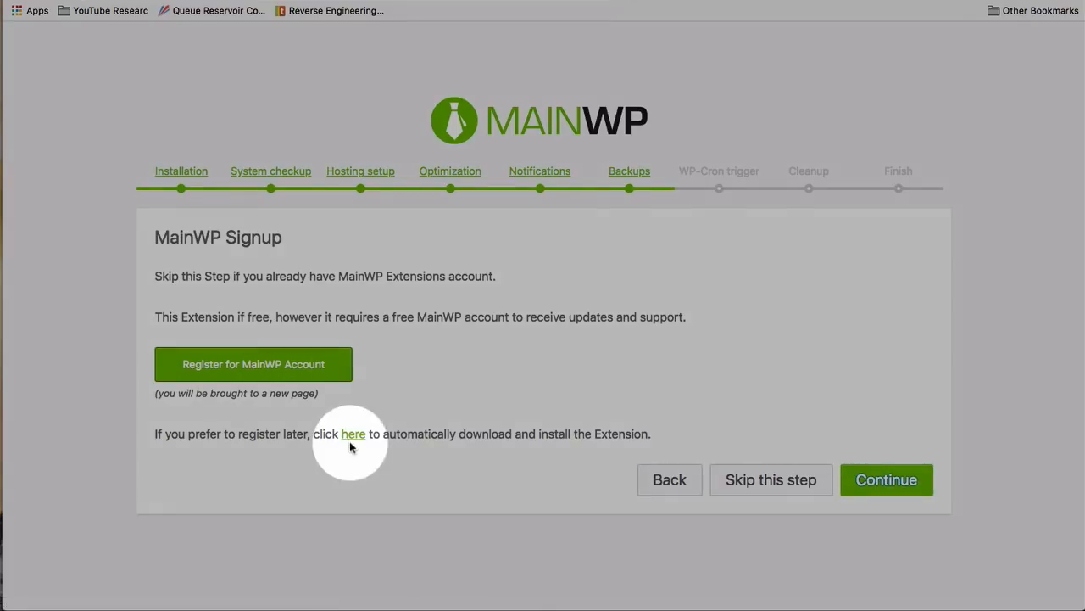
# Try to install the MainWP UpdraftPlus extension automatically without registering, and advance through the WP-Cron trigger page to the dashboard cleanup.
pyautogui.click(353, 435)
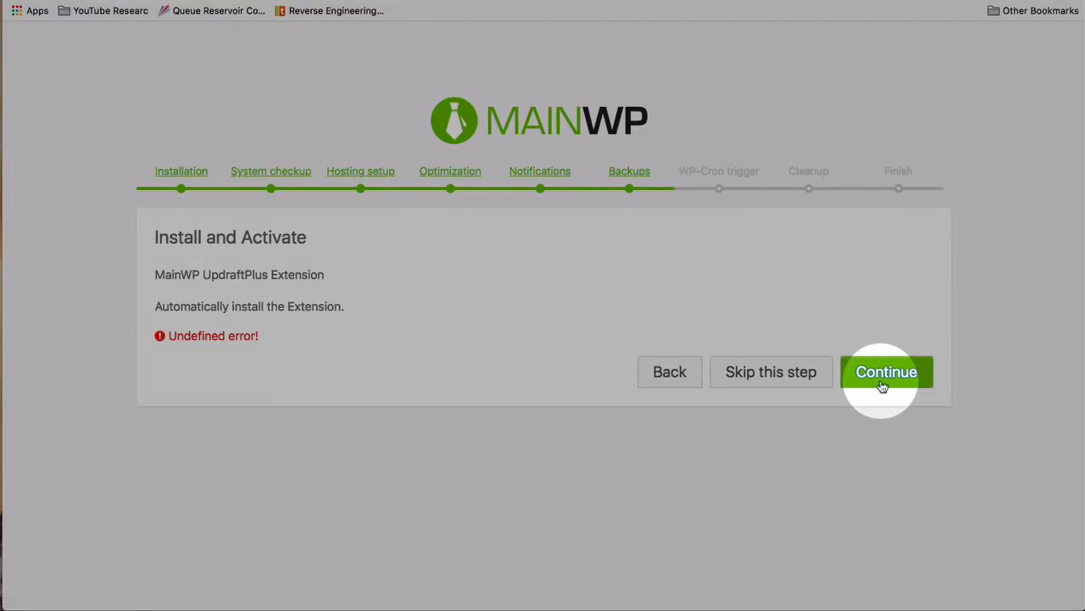
pyautogui.click(883, 380)
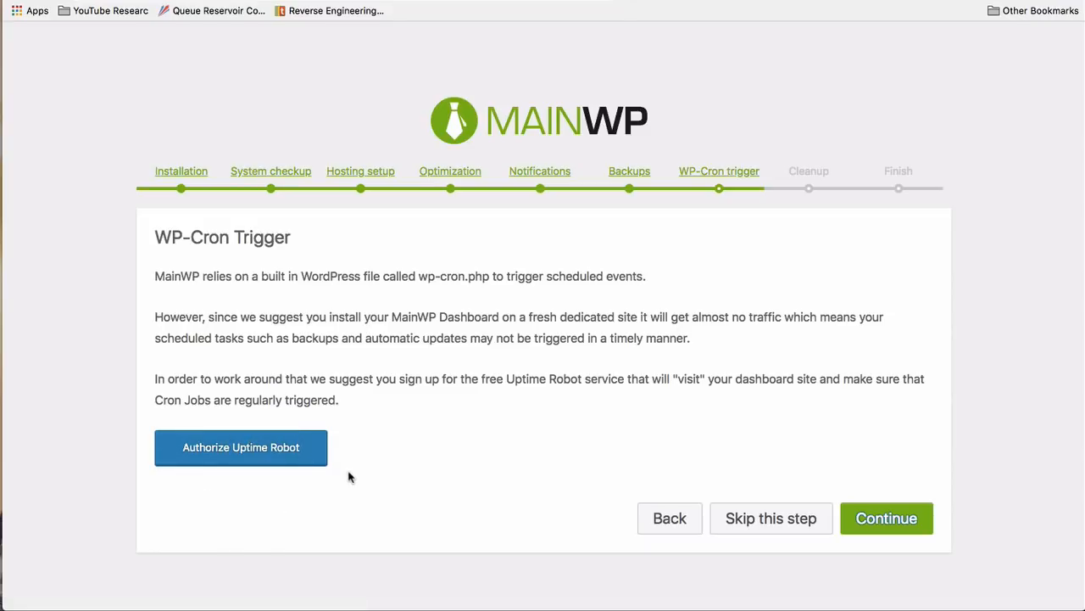
pyautogui.click(301, 451)
pyautogui.click(212, 449)
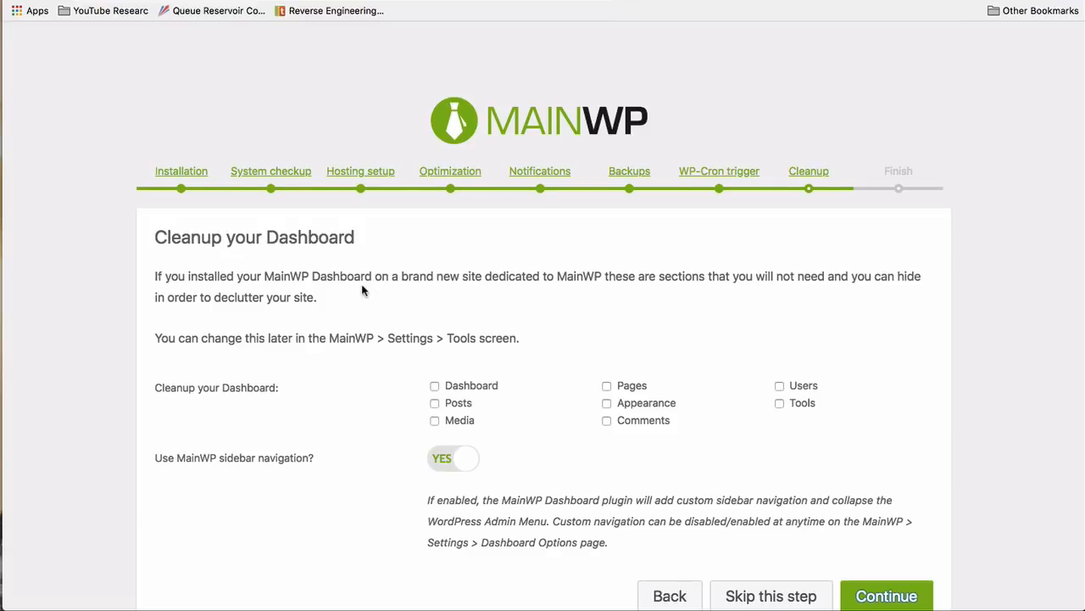
# Choose Posts, Media, Pages, Appearance and Comments as the dashboard sections to hide, and continue to the wizard's finish page.
pyautogui.scroll(-1, 362, 290)
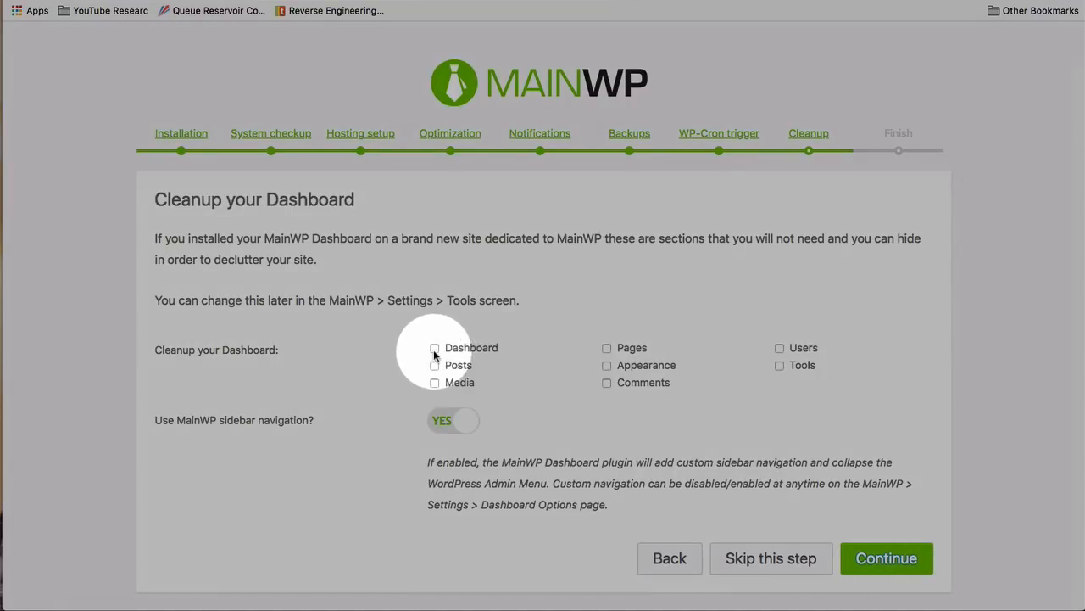
pyautogui.click(435, 365)
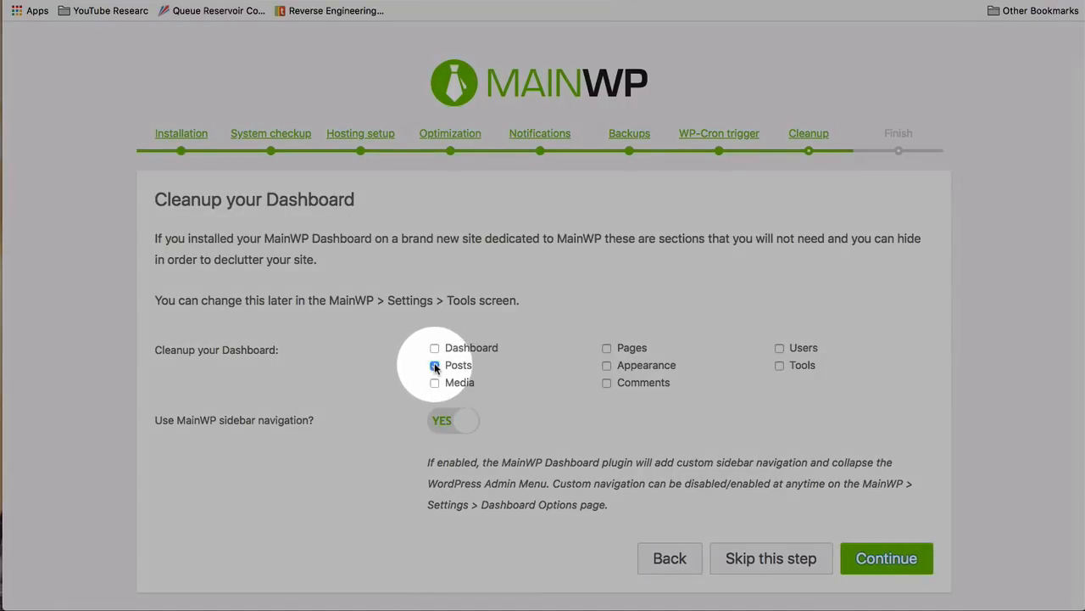
pyautogui.click(434, 382)
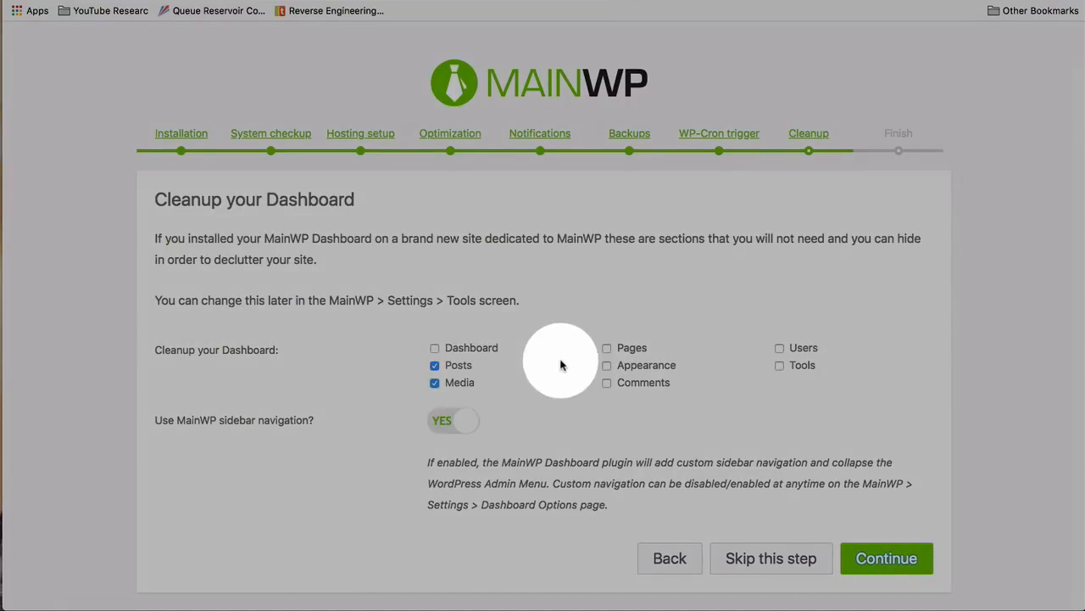
pyautogui.click(607, 348)
pyautogui.click(608, 384)
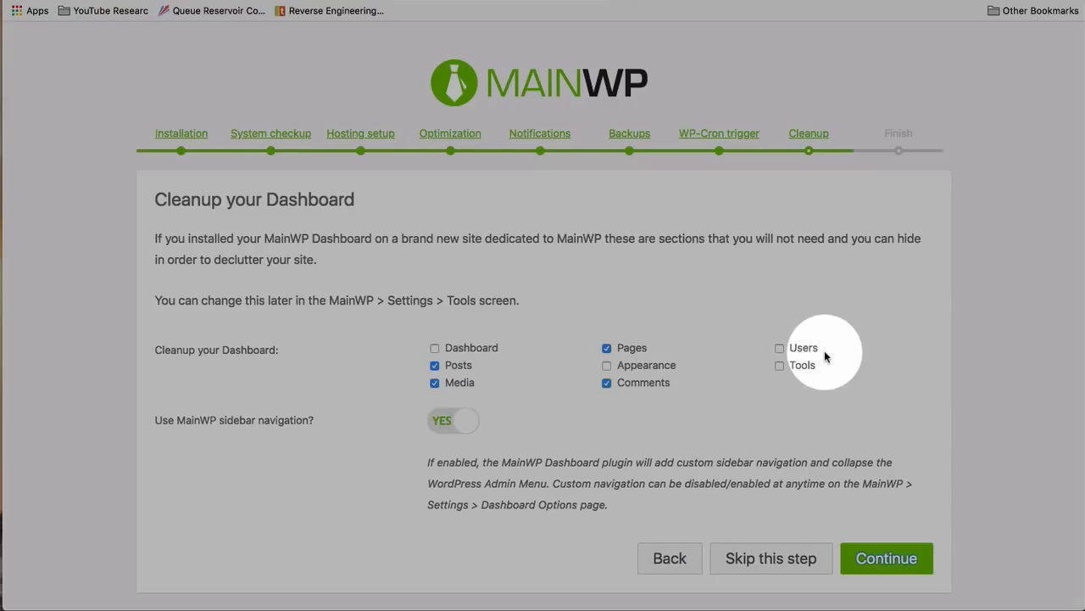
pyautogui.click(606, 364)
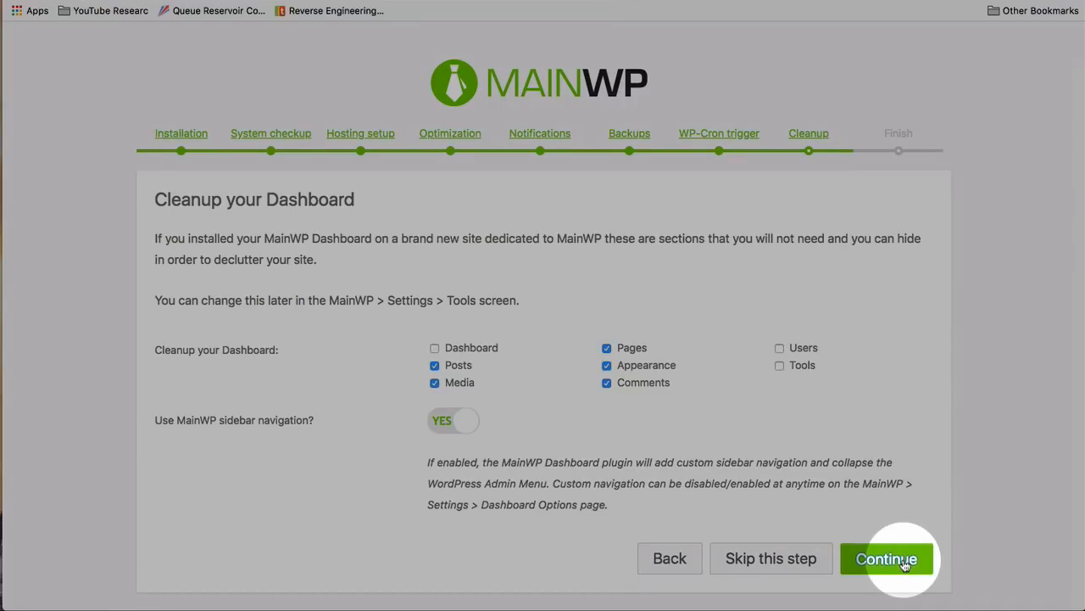
pyautogui.click(901, 562)
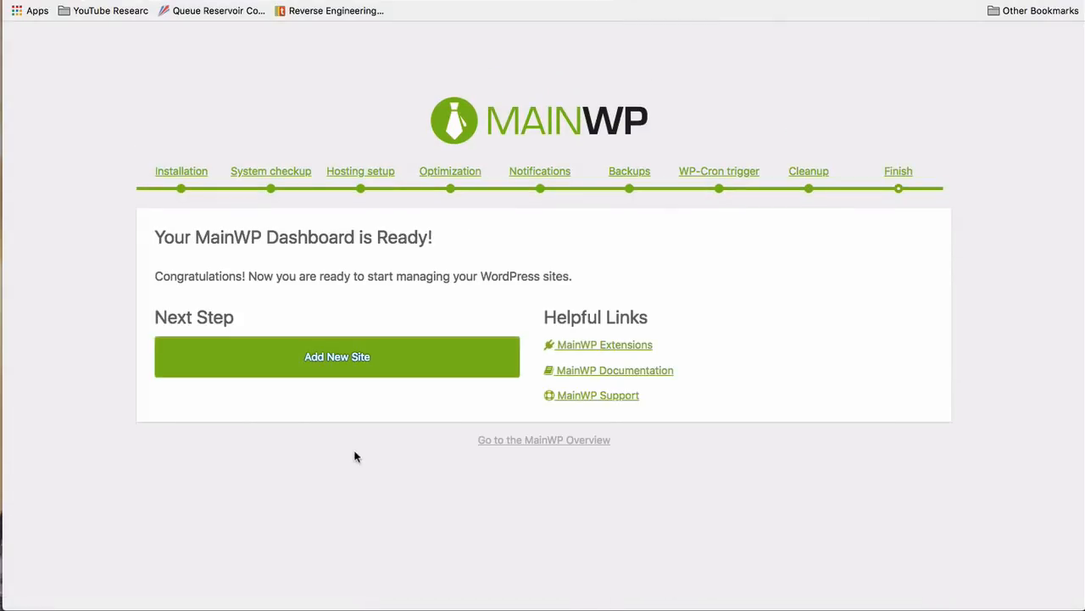
# Proceed from the finished wizard to adding a new site and close the guided tour notice.
pyautogui.click(322, 376)
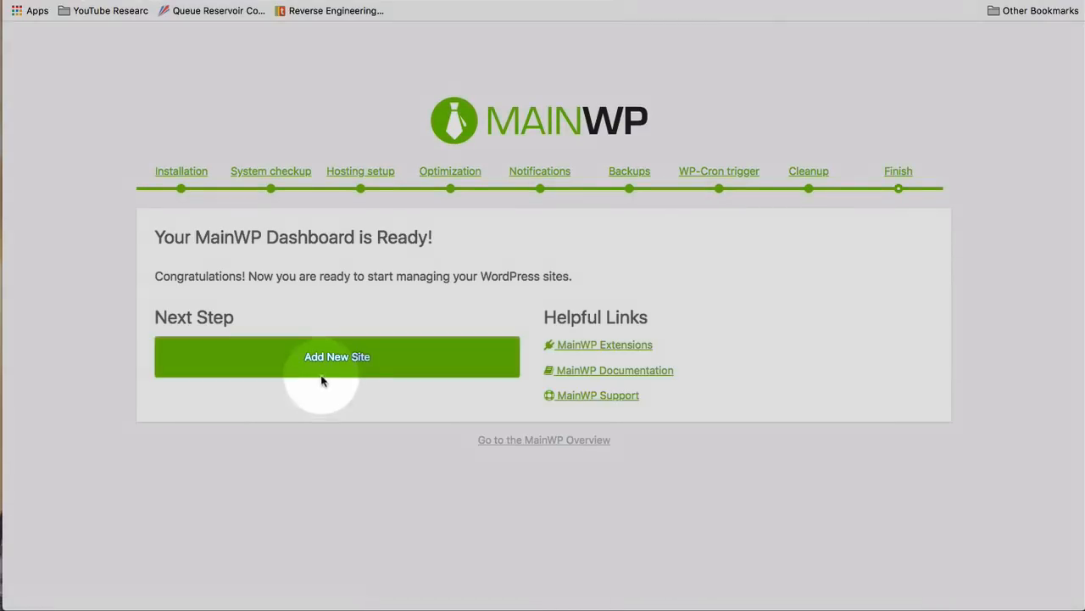
pyautogui.click(320, 359)
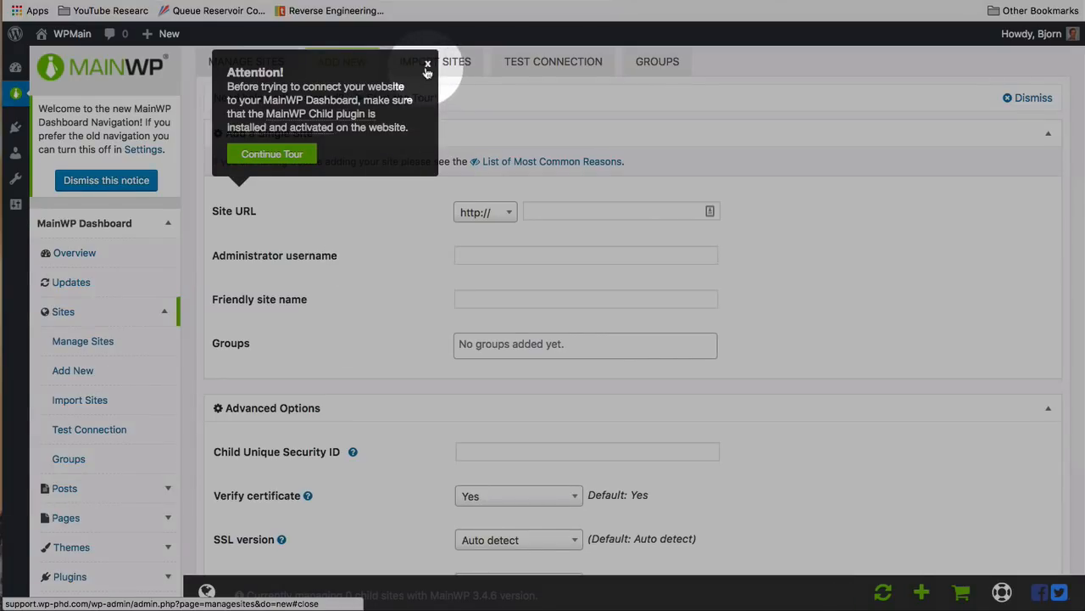
pyautogui.click(427, 64)
# Open the MainWP settings and review the network optimization and global options.
pyautogui.moveTo(19, 185)
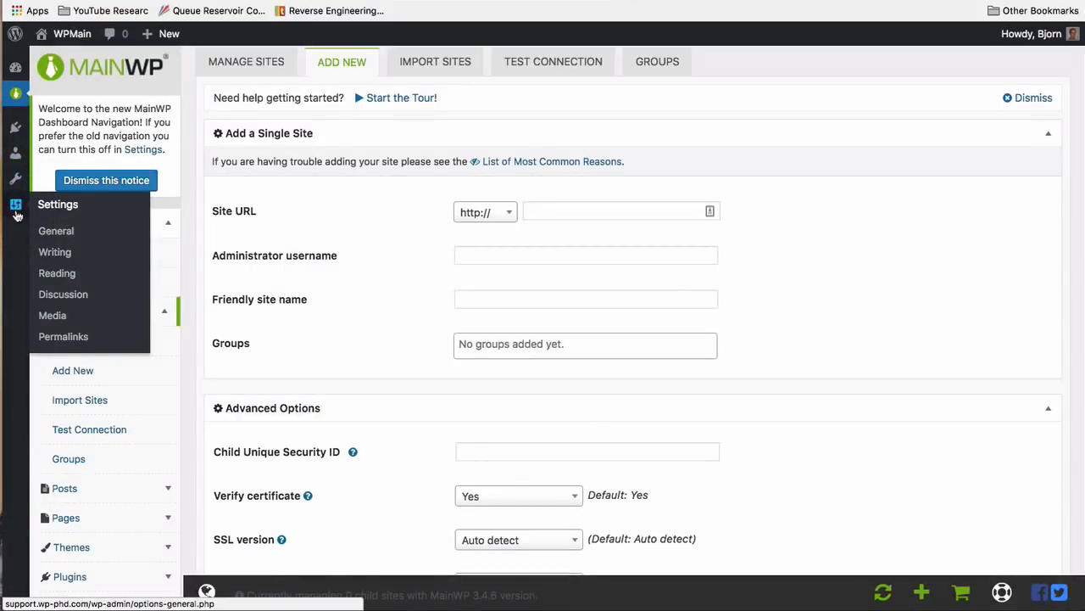
pyautogui.moveTo(15, 93)
pyautogui.moveTo(64, 293)
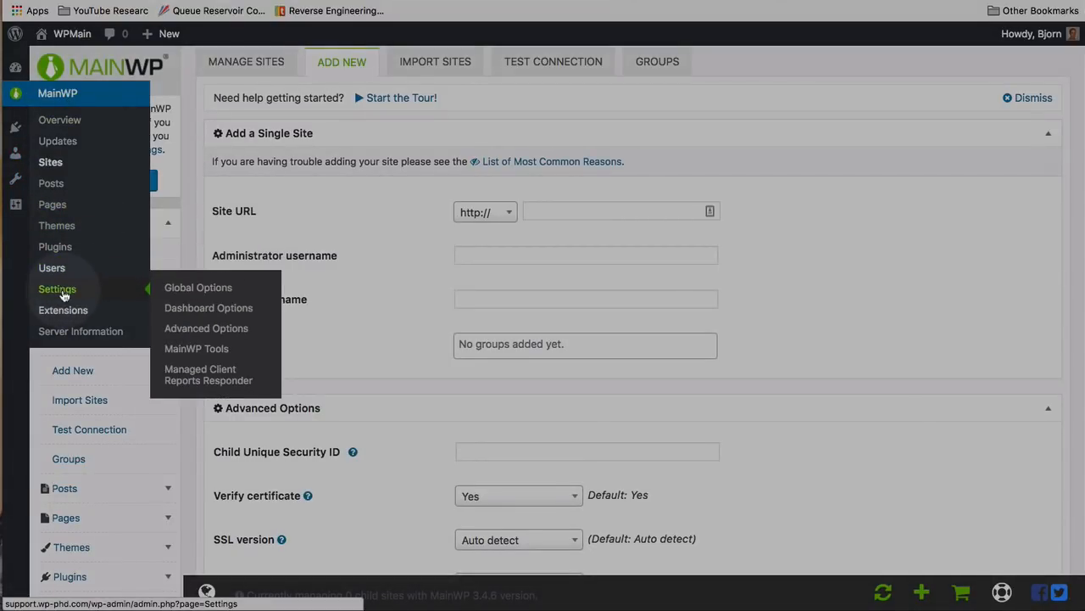
pyautogui.click(64, 292)
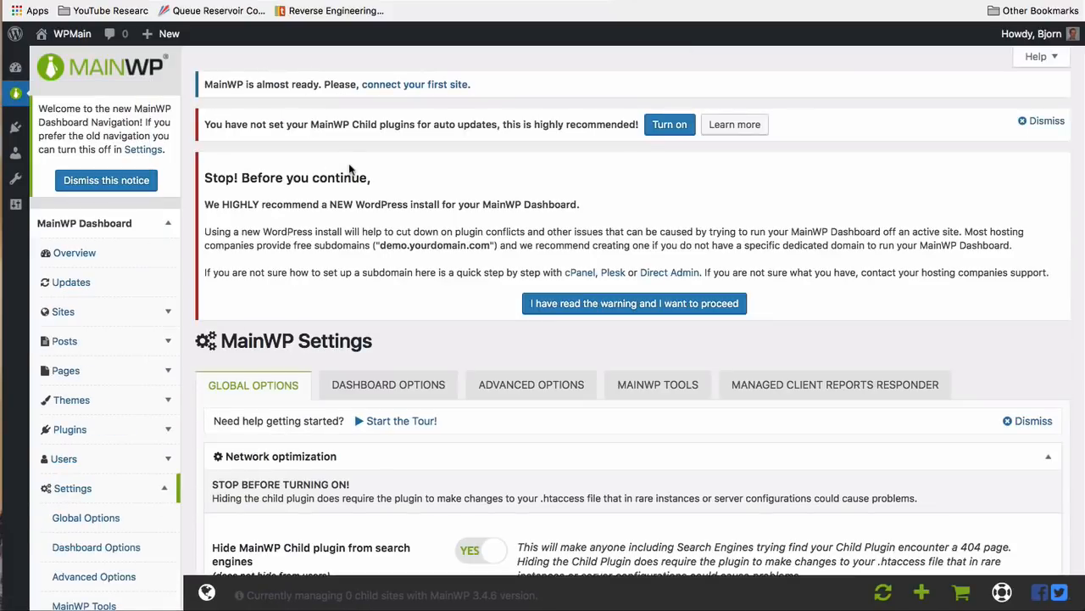
pyautogui.scroll(-5, 388, 206)
pyautogui.scroll(-1, 385, 203)
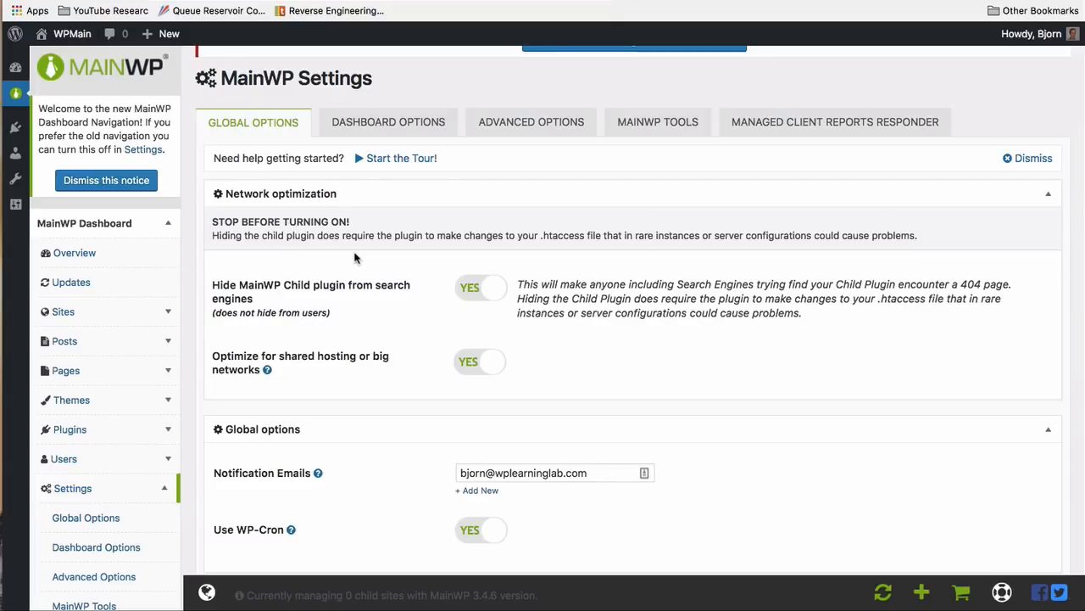
pyautogui.scroll(6, 356, 257)
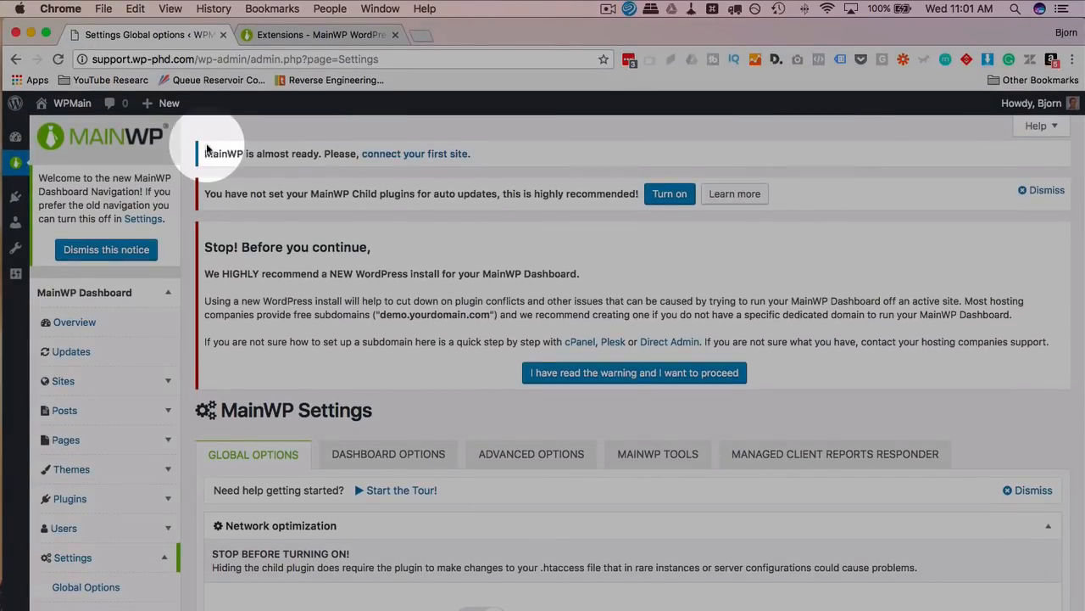
# Turn on auto updates for the MainWP Child plugins, accept the new-install warning, and dismiss the navigation welcome notice.
pyautogui.moveTo(204, 155); pyautogui.dragTo(464, 159)
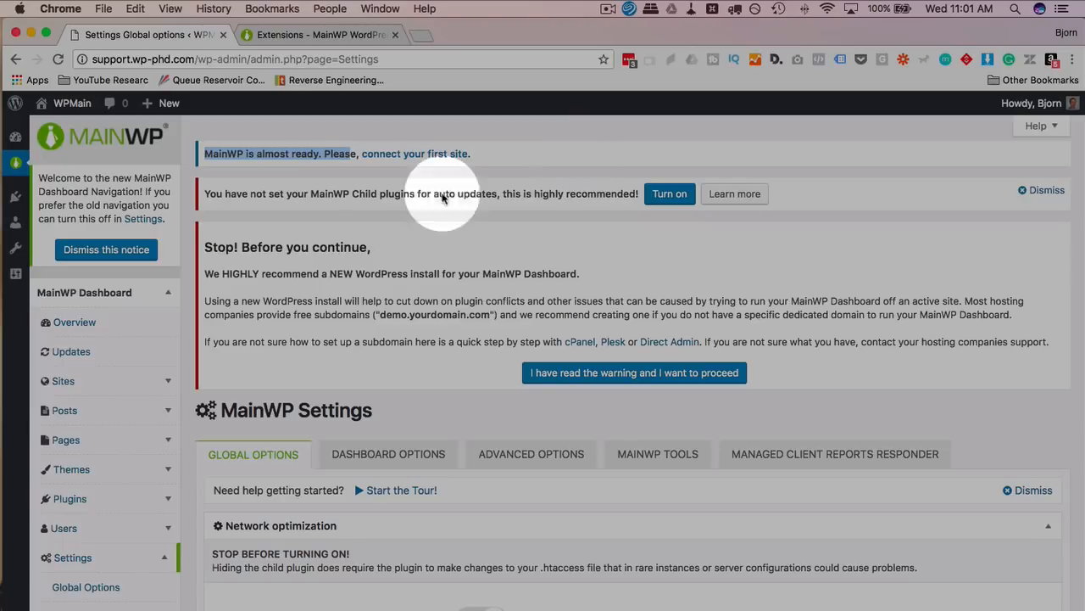
pyautogui.moveTo(210, 196); pyautogui.dragTo(490, 193)
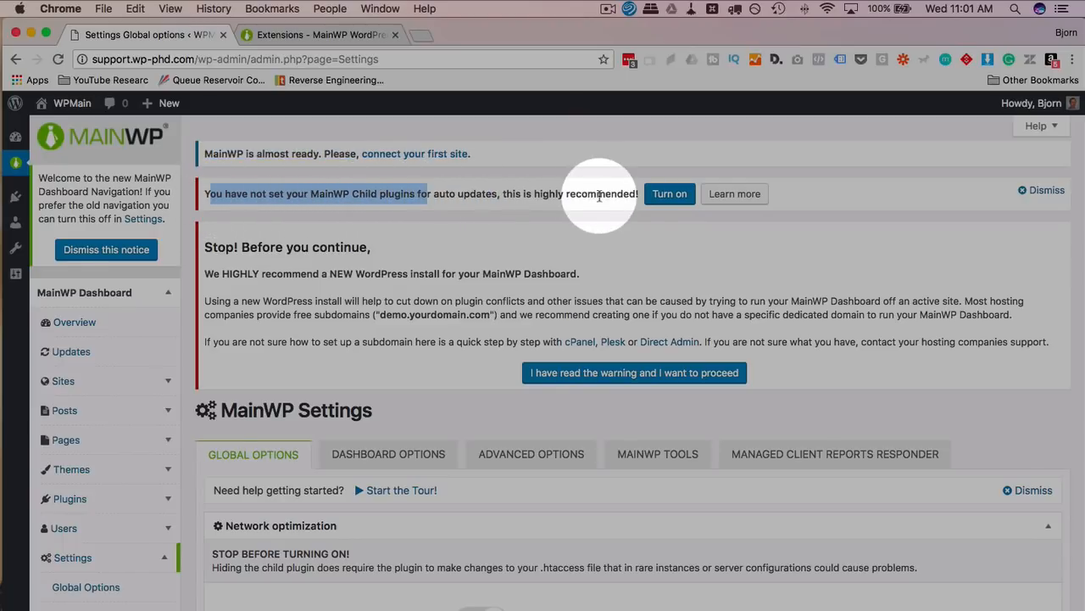
pyautogui.click(669, 196)
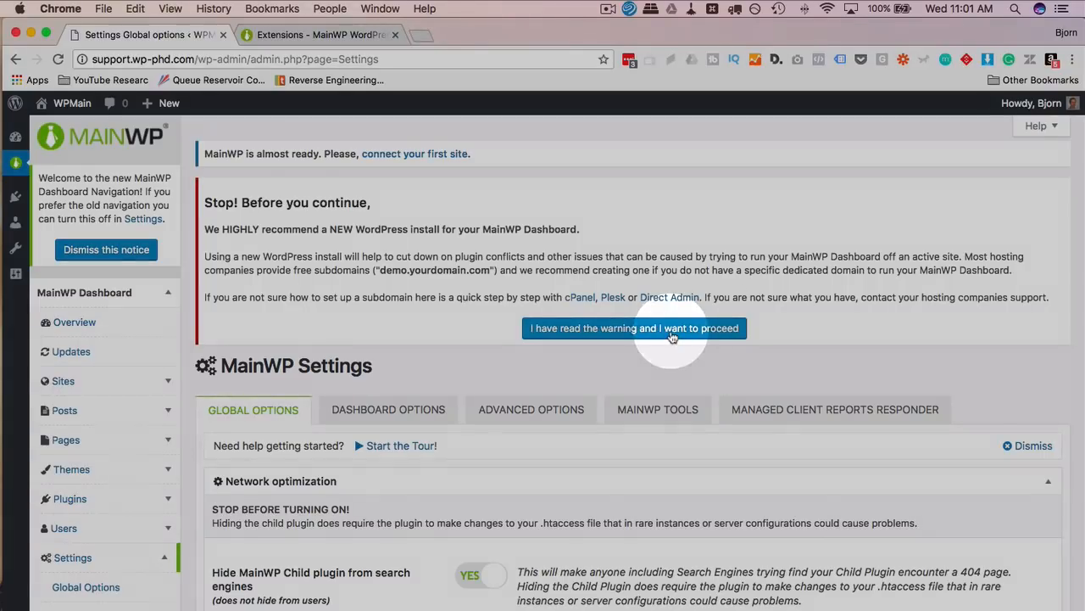
pyautogui.click(670, 333)
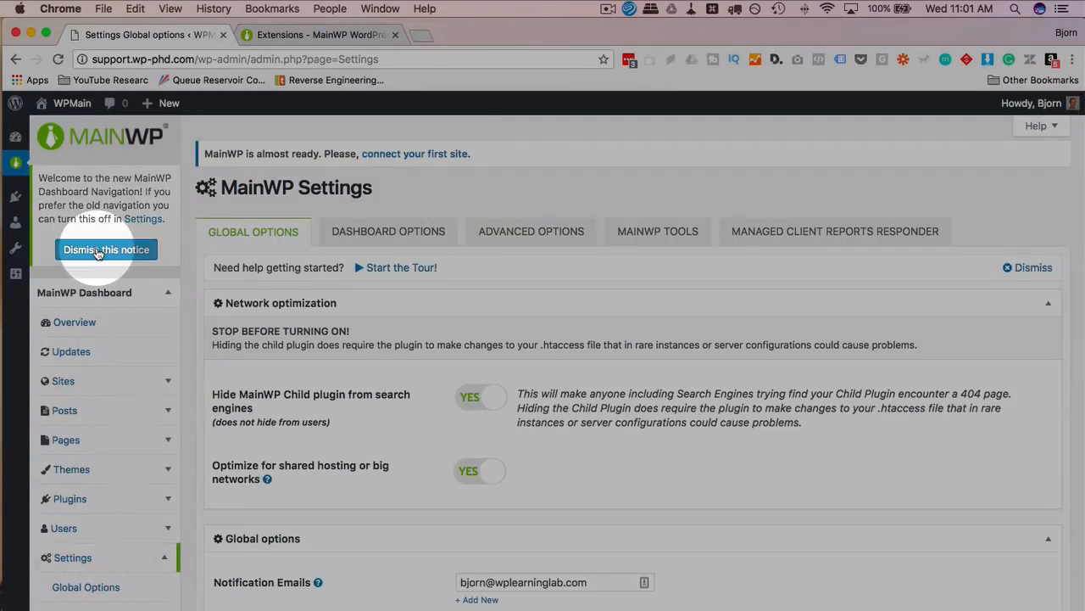
pyautogui.click(102, 251)
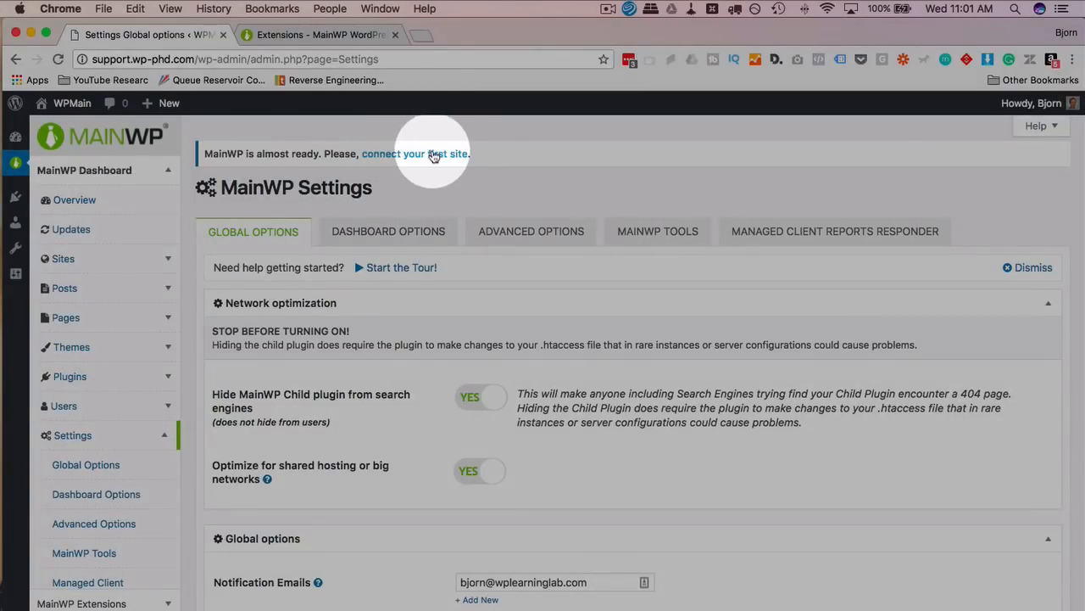
# Start connecting the first site and enter gotimesummits.com as its site URL, closing the connection details help.
pyautogui.click(433, 155)
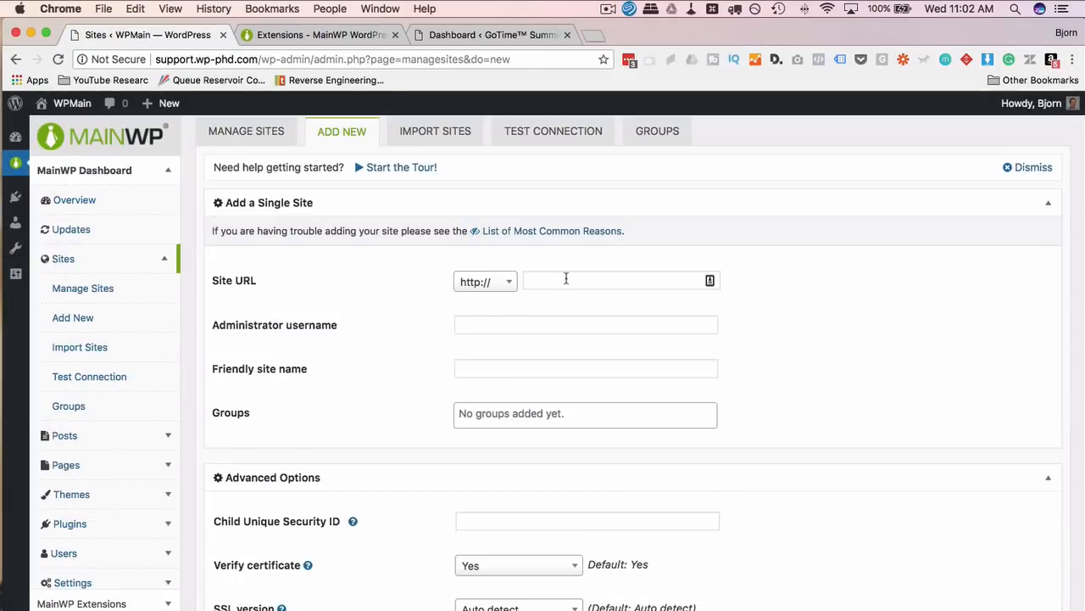
pyautogui.click(566, 280)
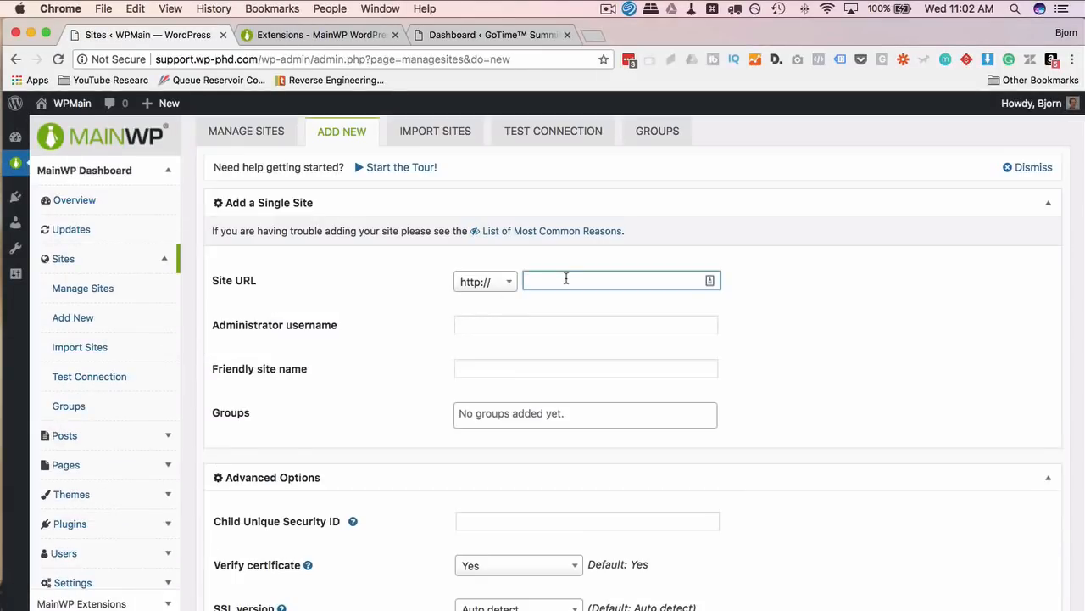
pyautogui.write('gotims')
pyautogui.press('BackSpace')
pyautogui.write('e')
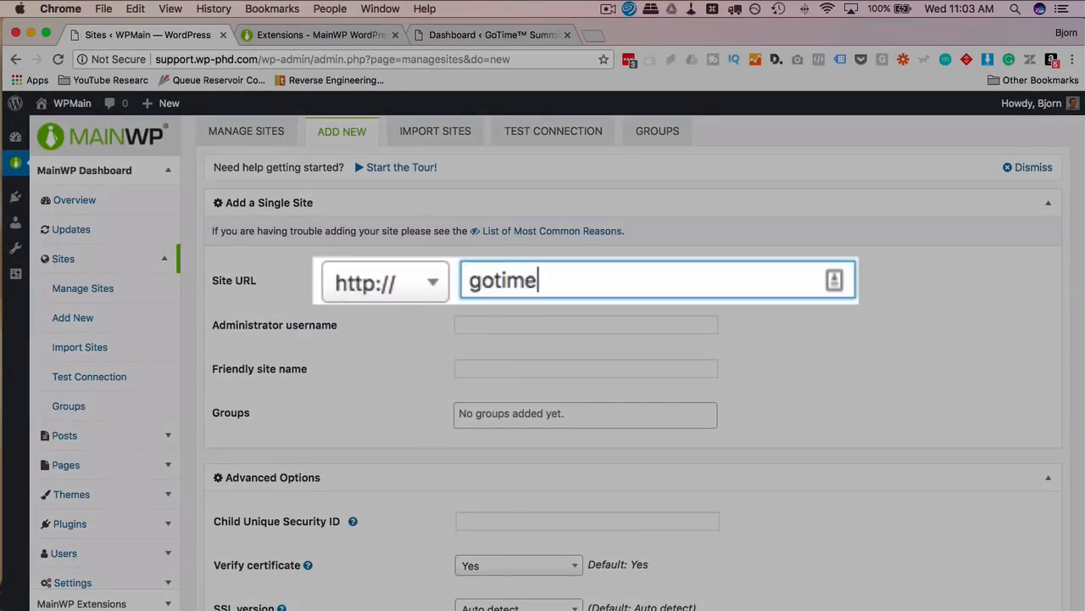
pyautogui.write('summits.com')
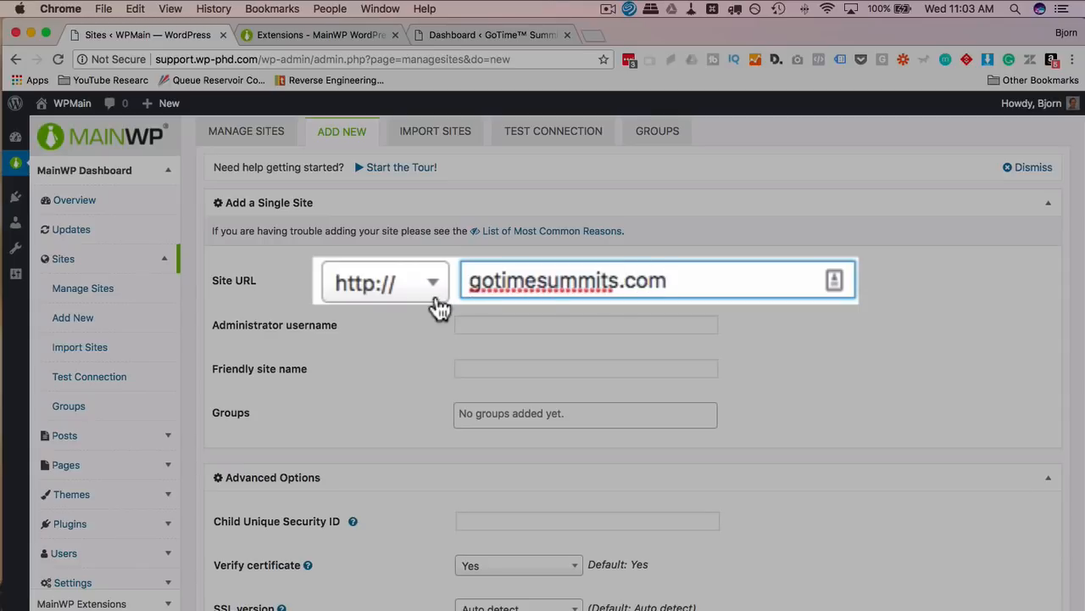
pyautogui.click(509, 294)
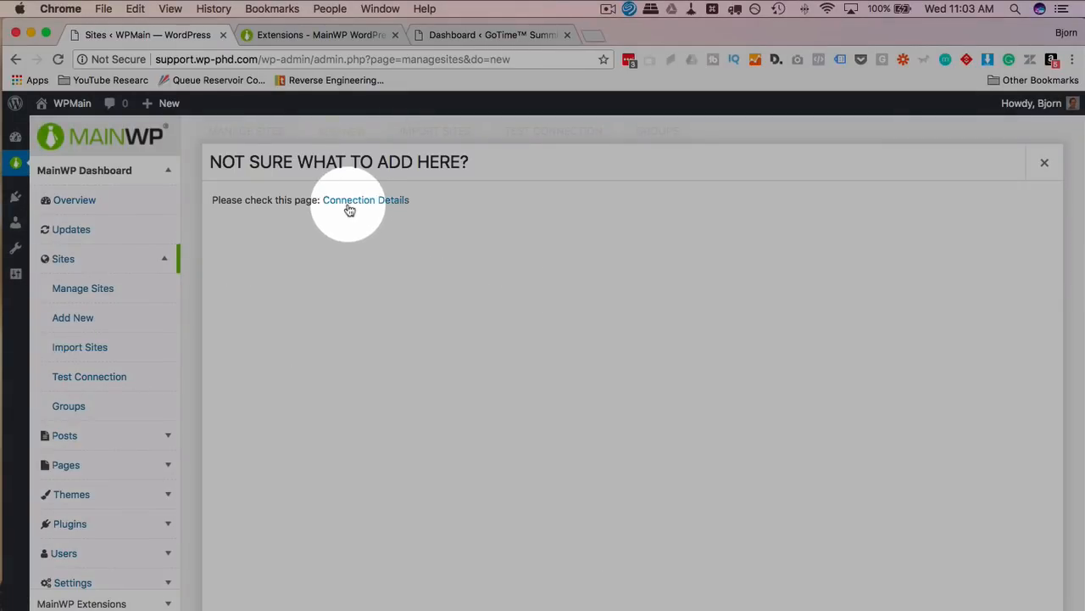
pyautogui.click(1047, 163)
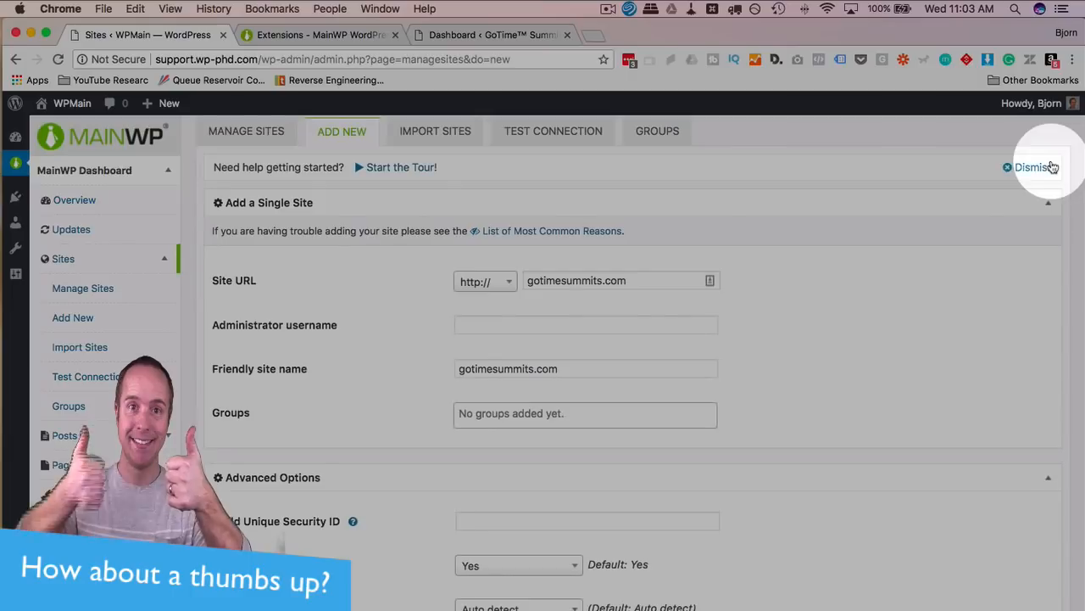
pyautogui.click(506, 281)
pyautogui.click(484, 326)
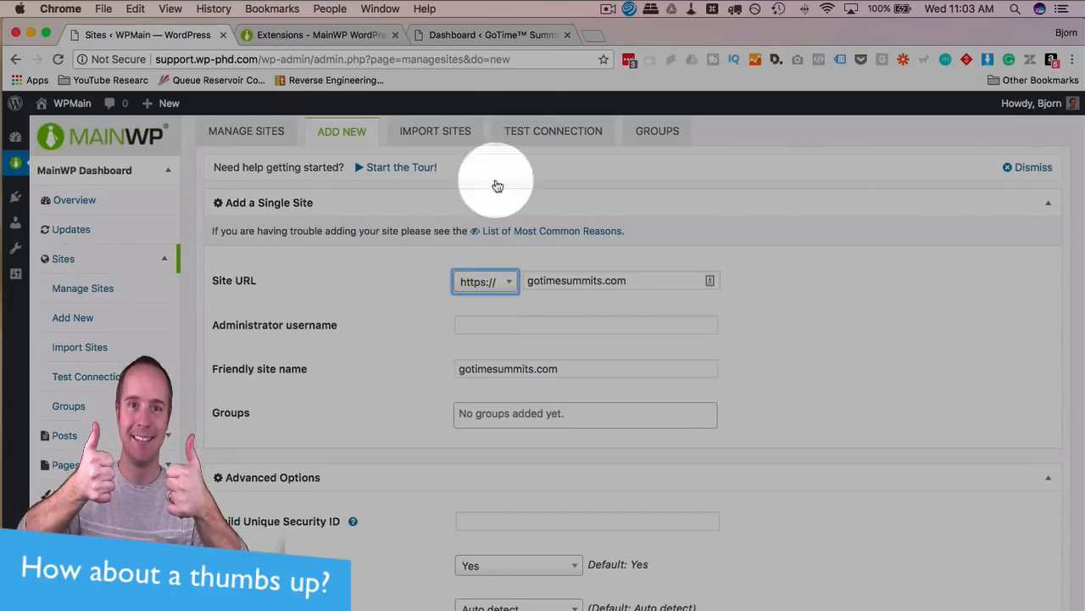
pyautogui.click(477, 35)
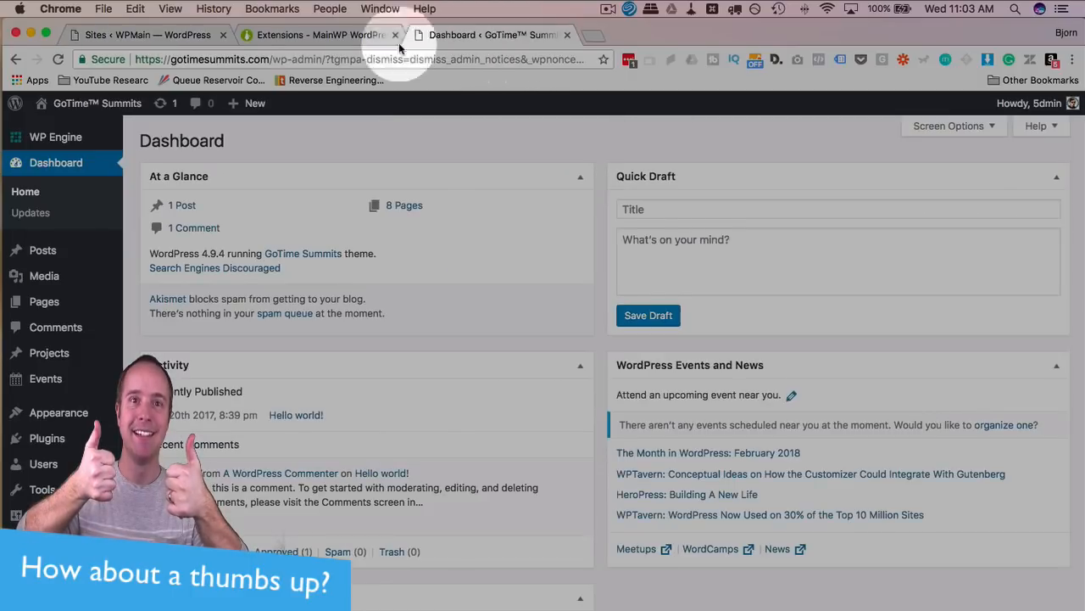
pyautogui.click(174, 37)
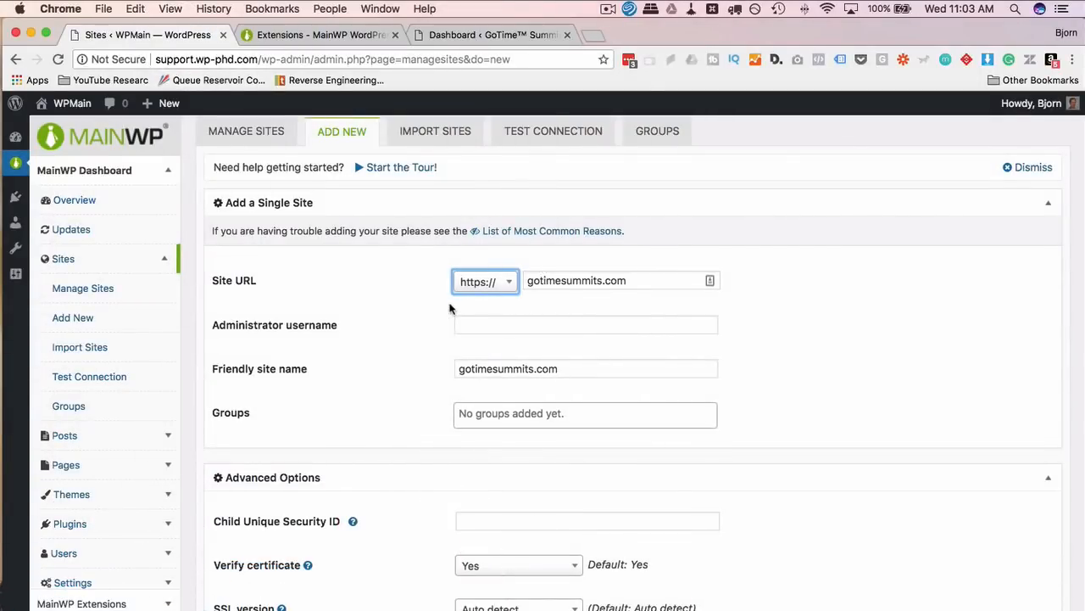
# Fill in the child site's administrator username using the login saved in the LastPass vault.
pyautogui.scroll(-1, 449, 309)
pyautogui.click(501, 280)
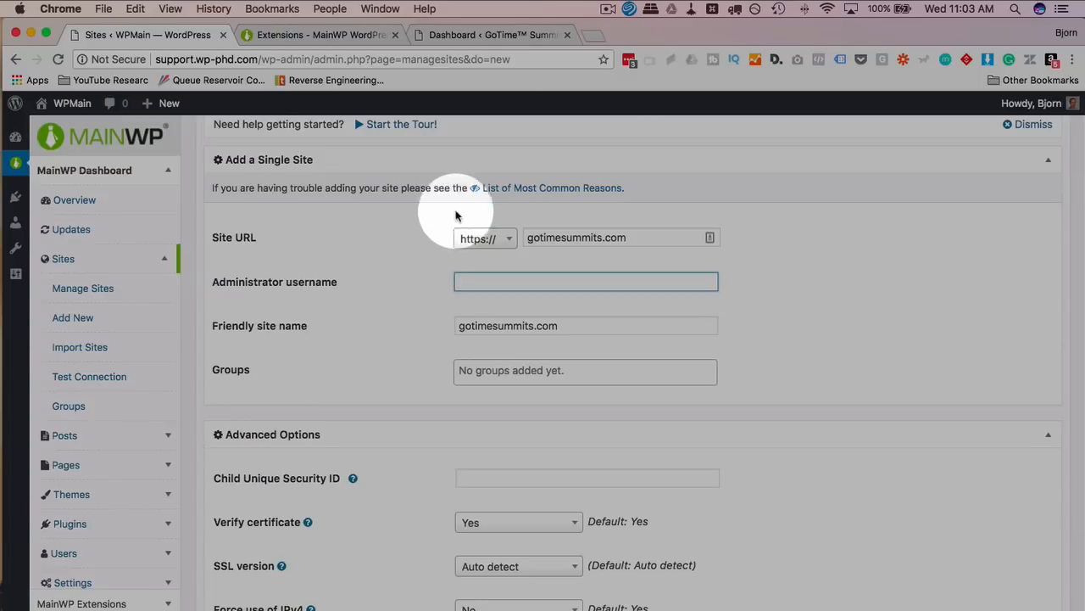
pyautogui.click(627, 61)
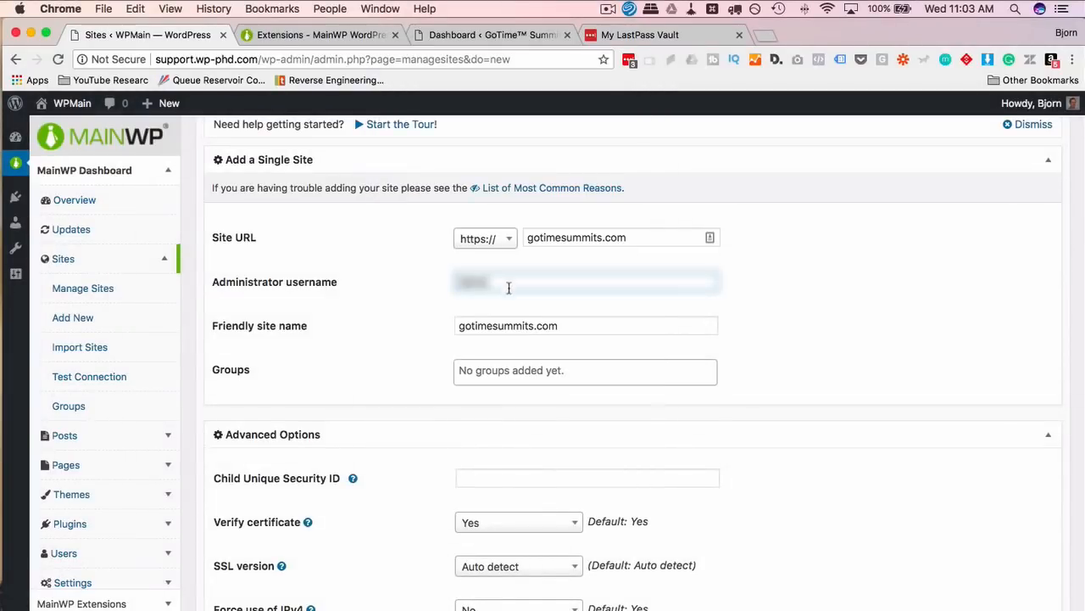
# Capitalize the friendly site name as GoTimeSummits.com.
pyautogui.scroll(-1, 437, 339)
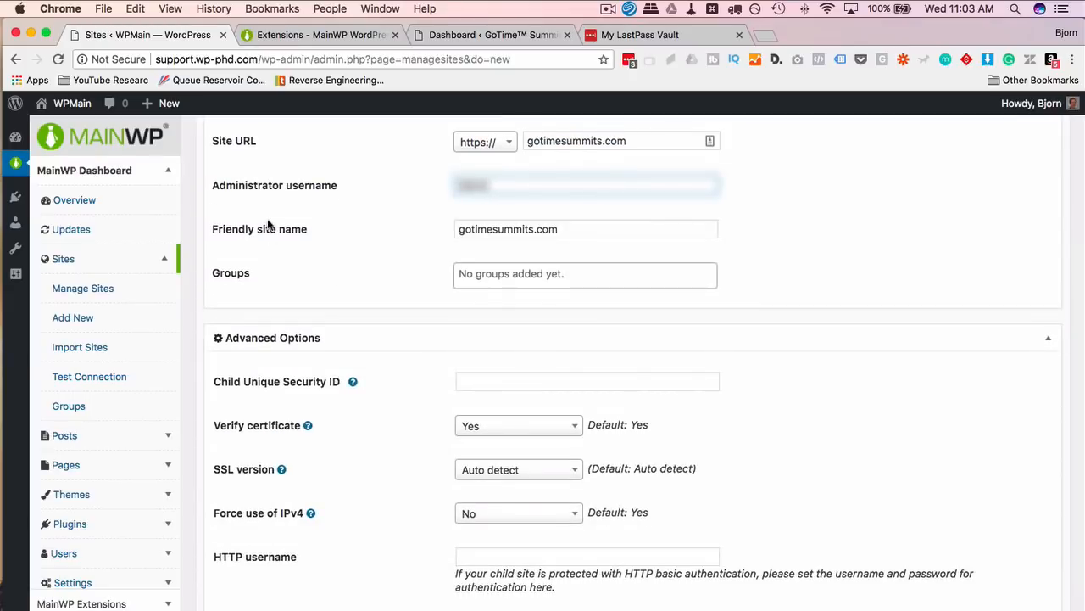
pyautogui.click(454, 229)
pyautogui.write('G')
pyautogui.press('Right')
pyautogui.press('Right')
pyautogui.press('BackSpace')
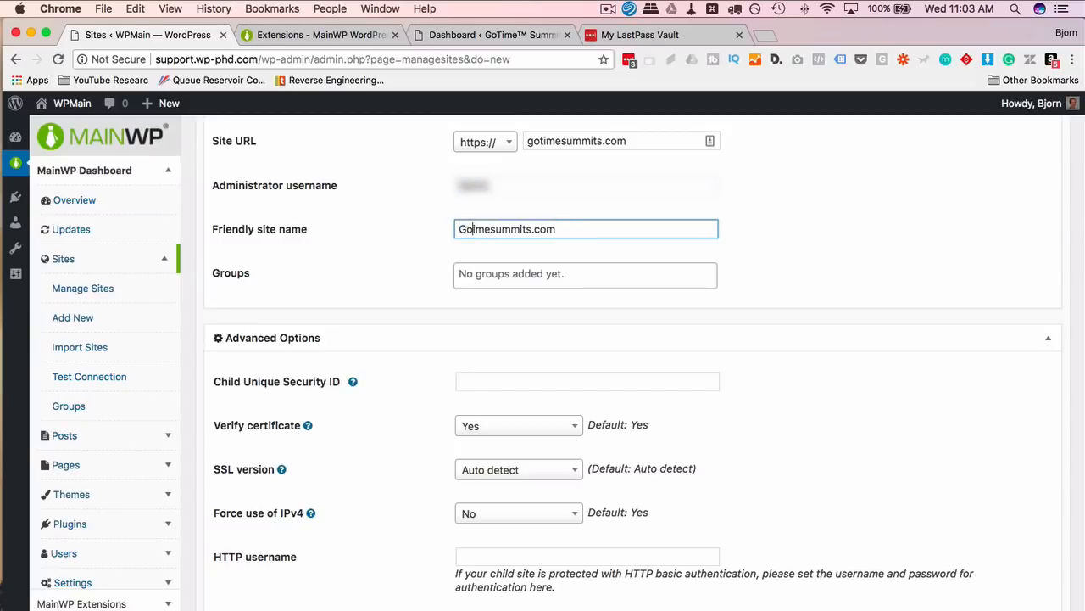
pyautogui.write('T')
pyautogui.press('Right')
pyautogui.press('Right')
pyautogui.press('BackSpace')
pyautogui.write('S')
# Check which groups are available for the new site and review its advanced connection options.
pyautogui.click(498, 274)
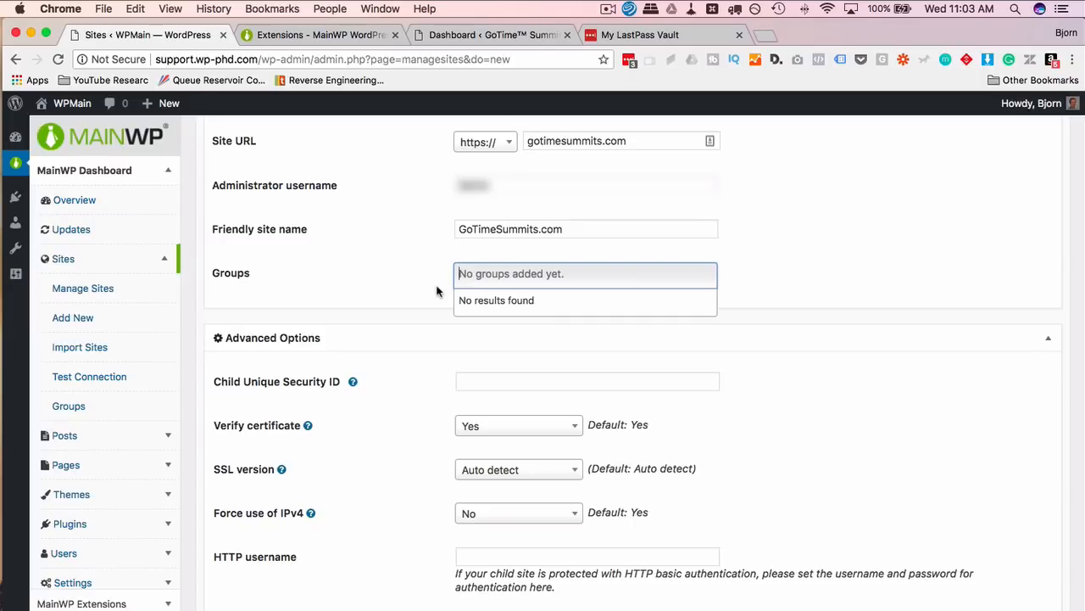
pyautogui.click(437, 290)
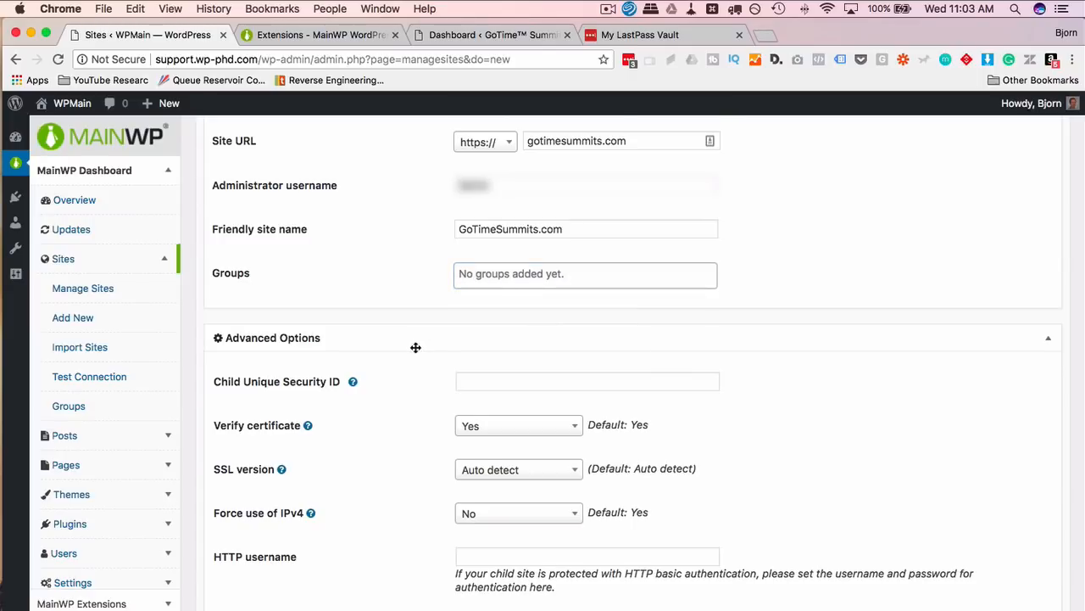
pyautogui.scroll(-2, 416, 347)
pyautogui.scroll(-2, 345, 416)
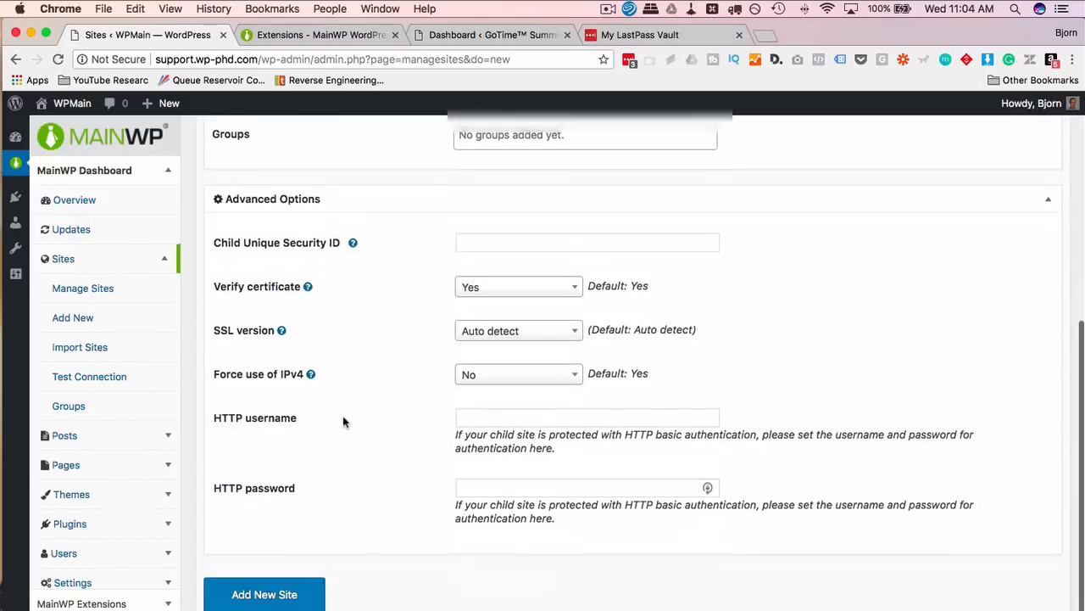
pyautogui.moveTo(352, 240)
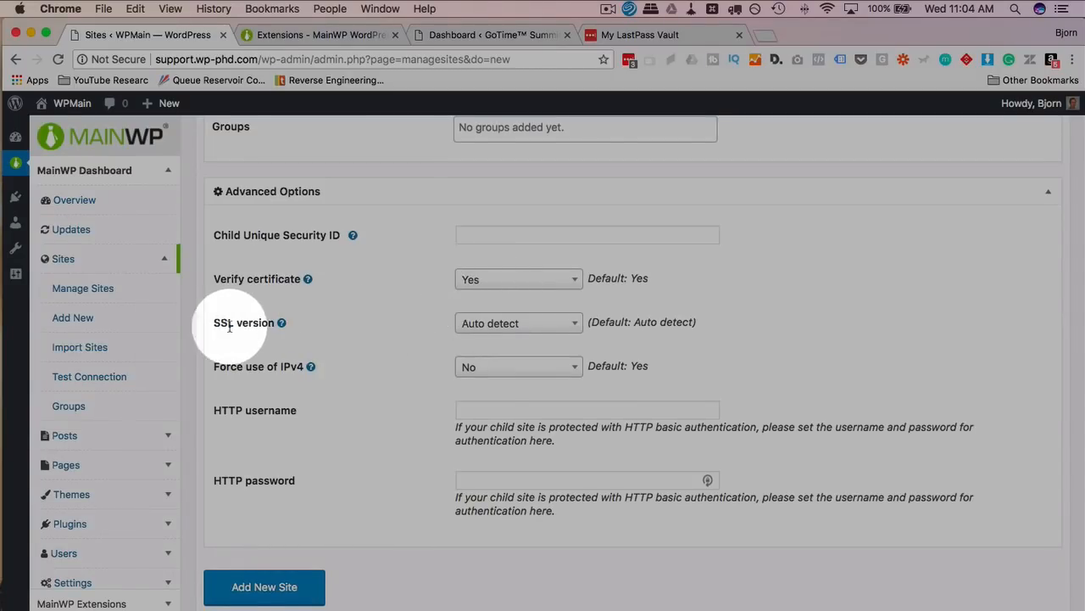
# Keep the SSL version on Auto detect and set Force use of IPv4 to Yes for the new site.
pyautogui.click(495, 330)
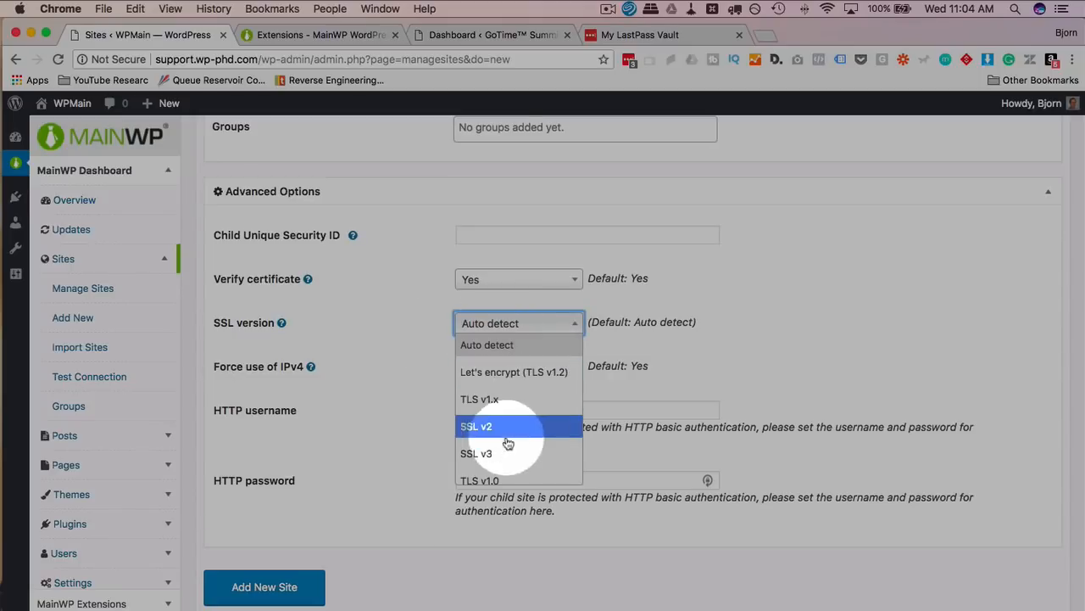
pyautogui.scroll(2, 509, 373)
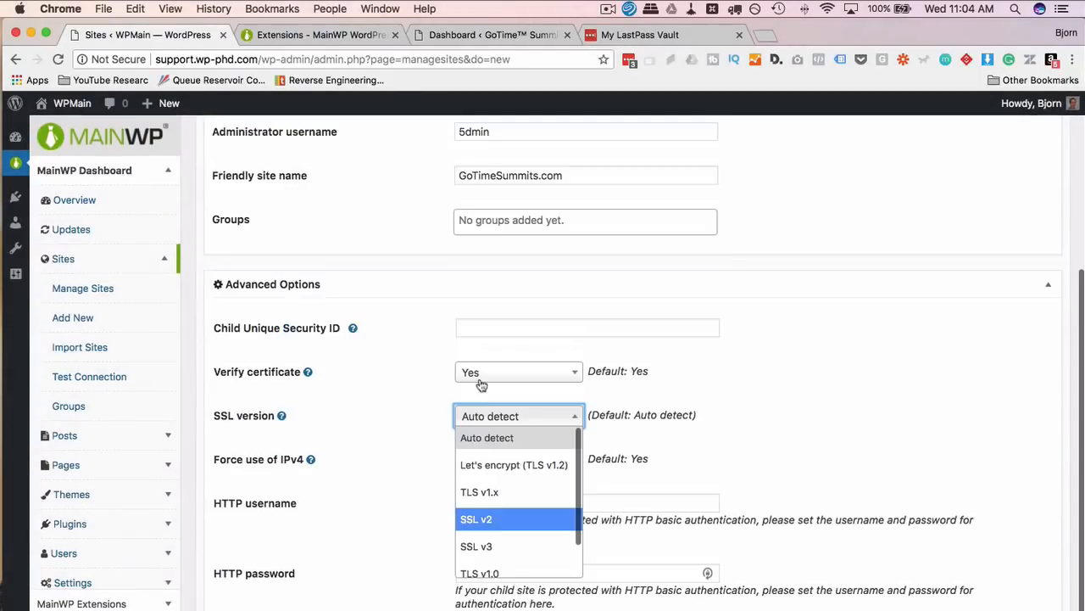
pyautogui.click(490, 439)
pyautogui.scroll(-2, 404, 412)
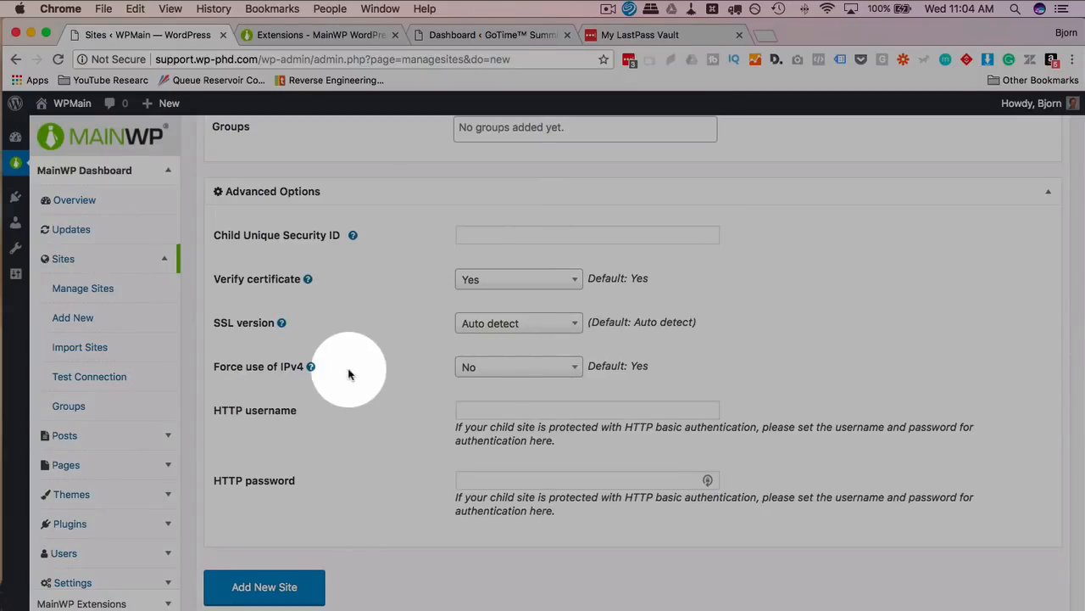
pyautogui.click(577, 371)
pyautogui.click(563, 387)
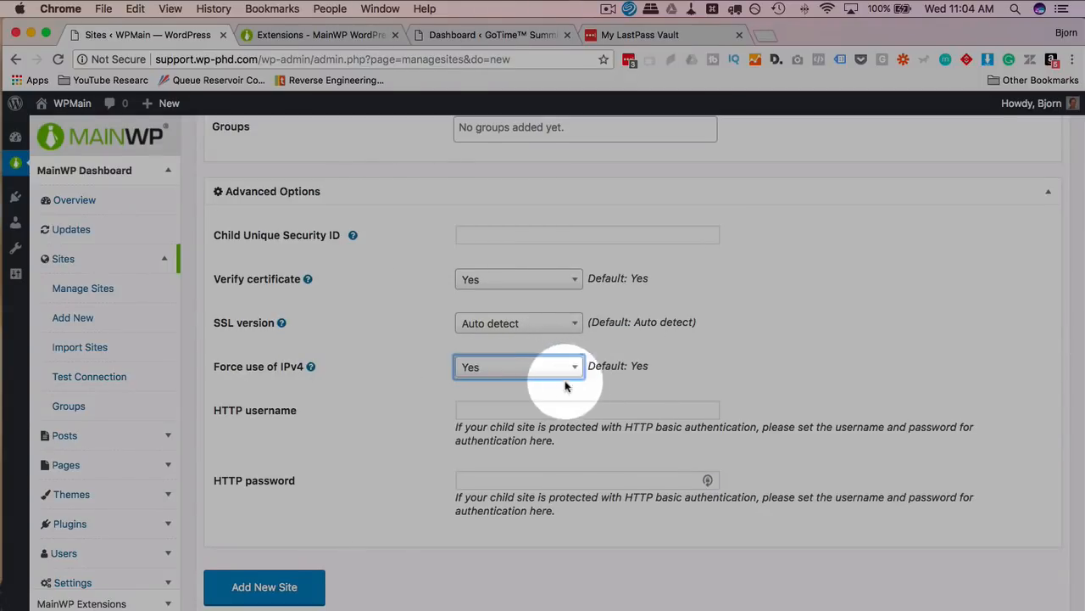
pyautogui.click(546, 392)
pyautogui.scroll(-1, 438, 401)
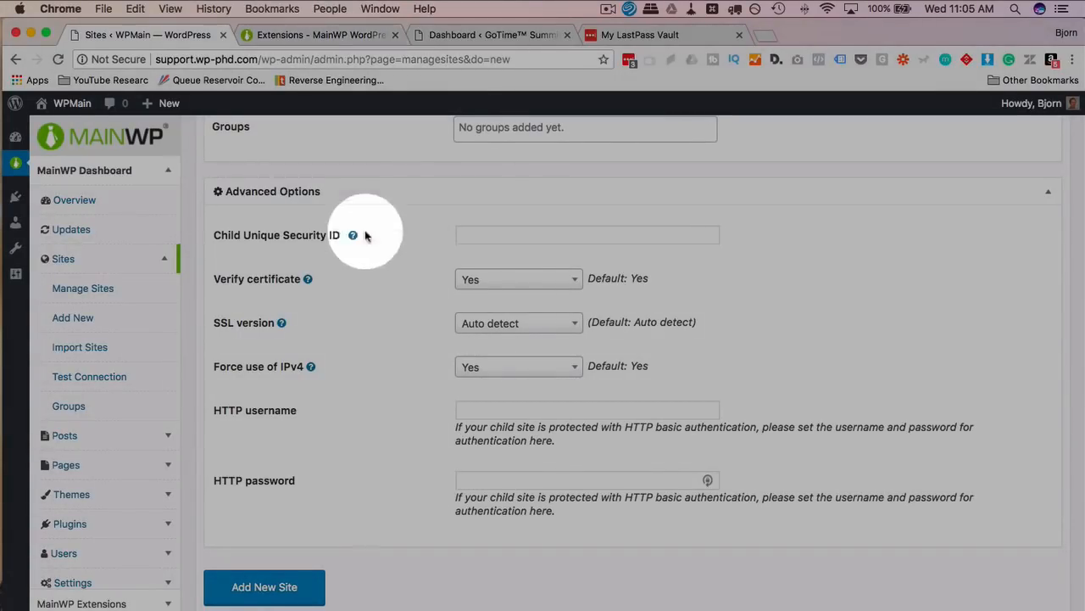
# On the GoTime Summits site, search the plugin directory for mainwp, then install and activate the MainWP Child plugin.
pyautogui.click(486, 33)
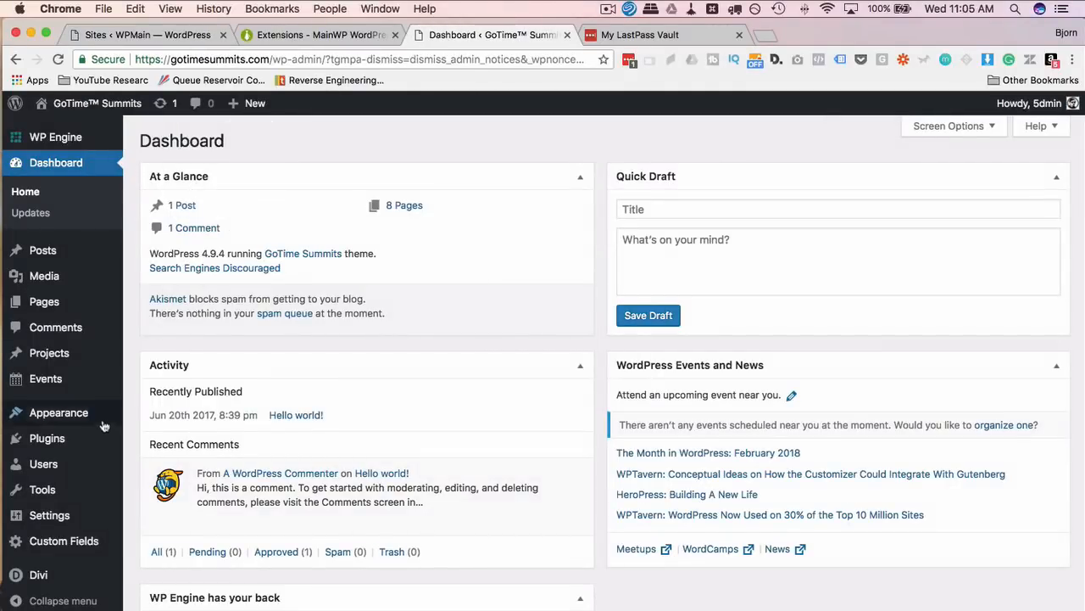
pyautogui.moveTo(62, 442)
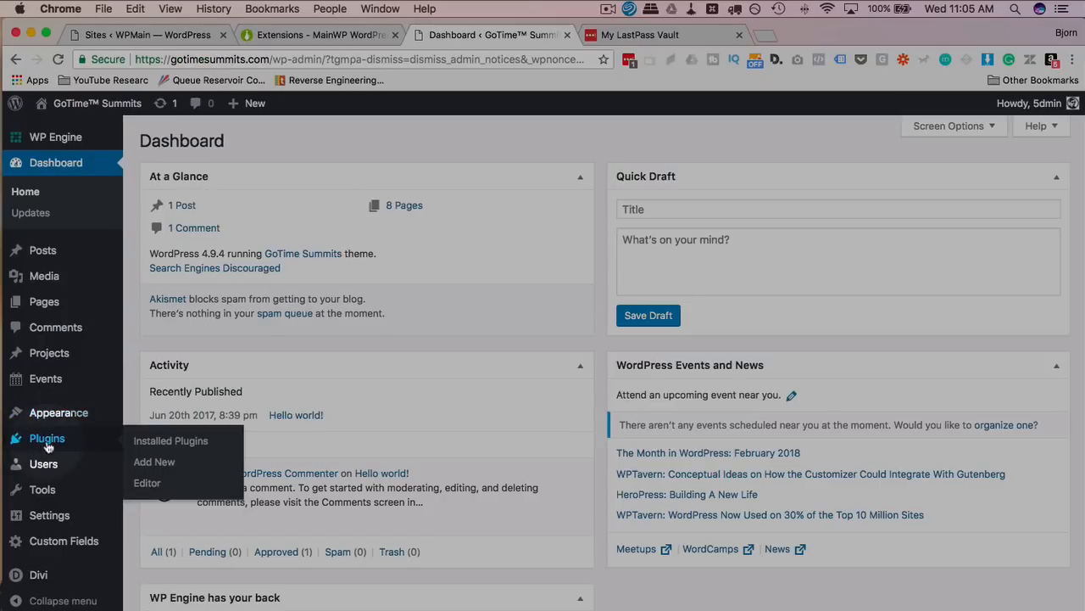
pyautogui.click(151, 463)
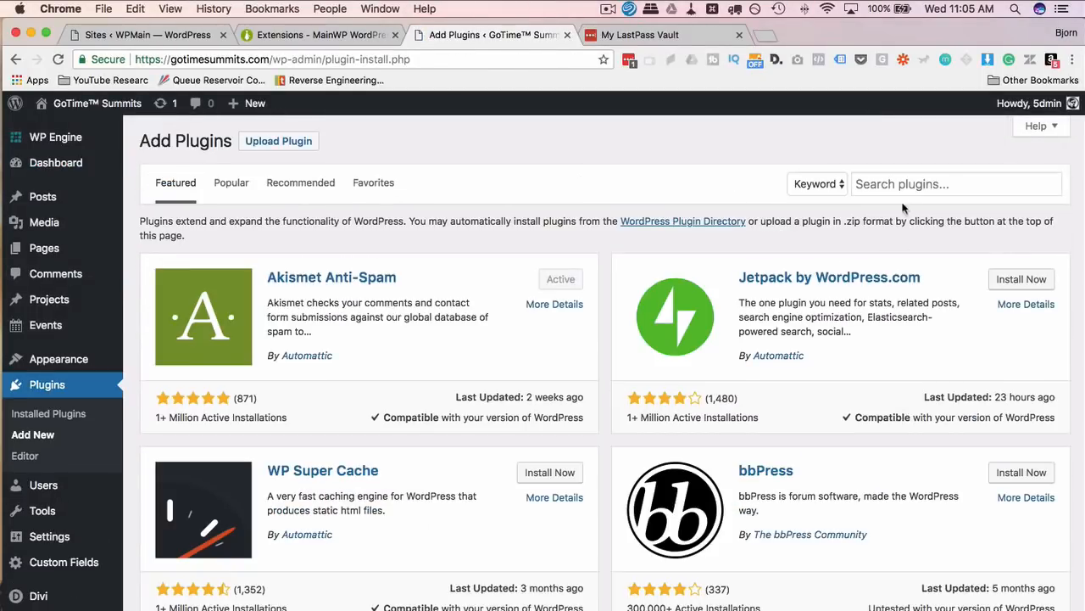
pyautogui.click(912, 186)
pyautogui.write('main')
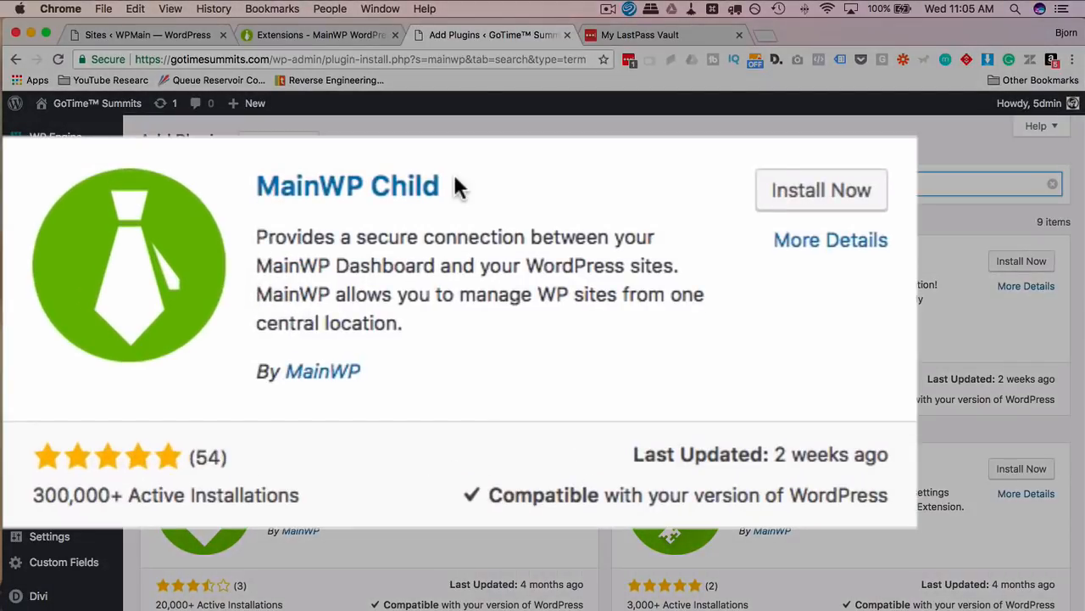
pyautogui.click(821, 198)
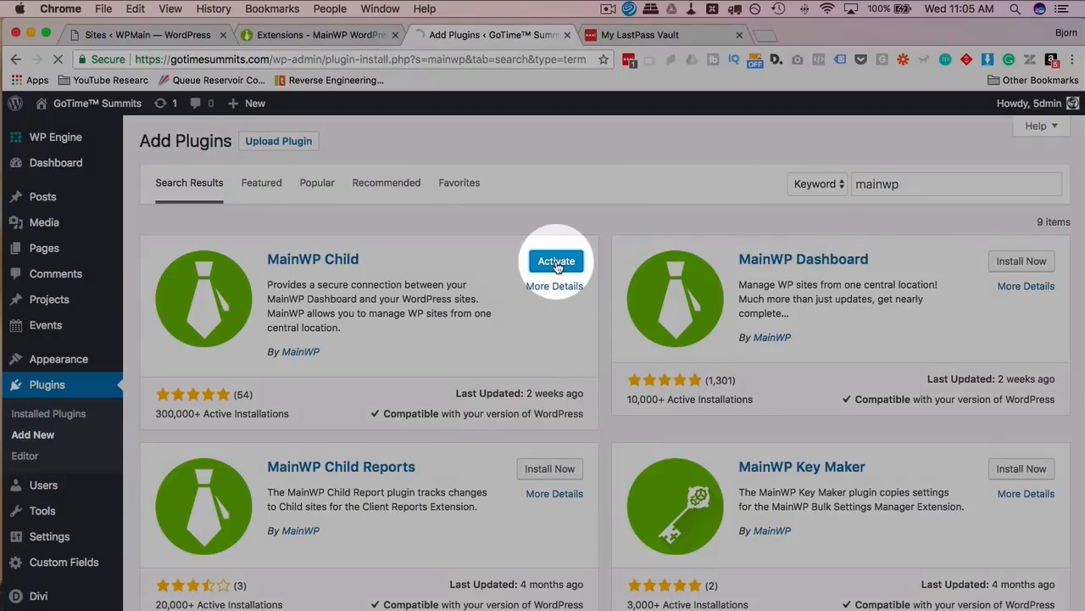
pyautogui.click(553, 252)
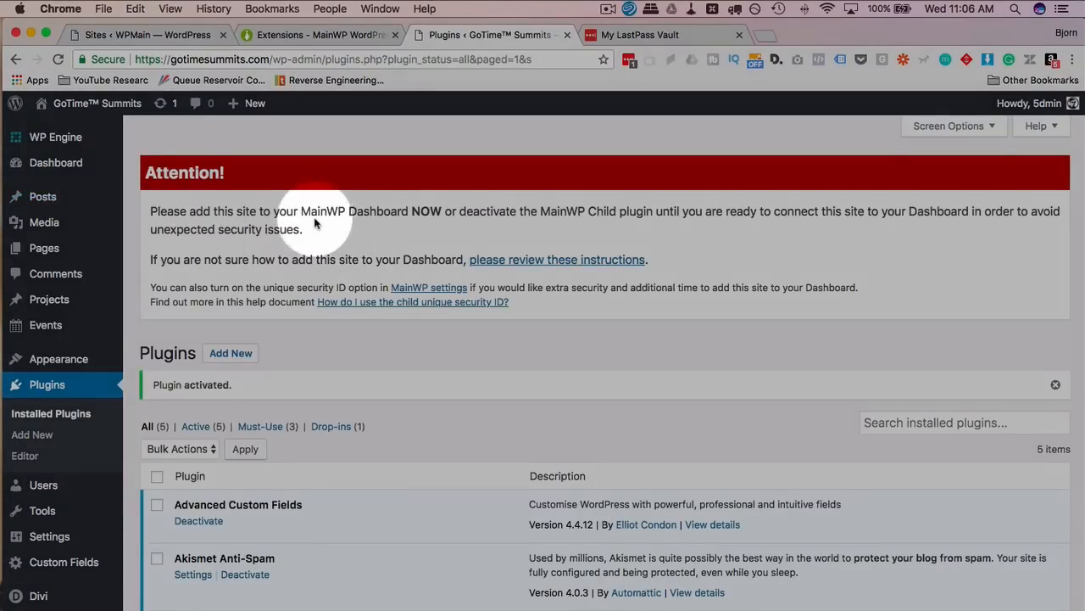
# Read the MainWP Child attention notice on the GoTime Summits site and look at the Child Unique Security ID option in the dashboard's new-site form.
pyautogui.moveTo(418, 213); pyautogui.dragTo(443, 213)
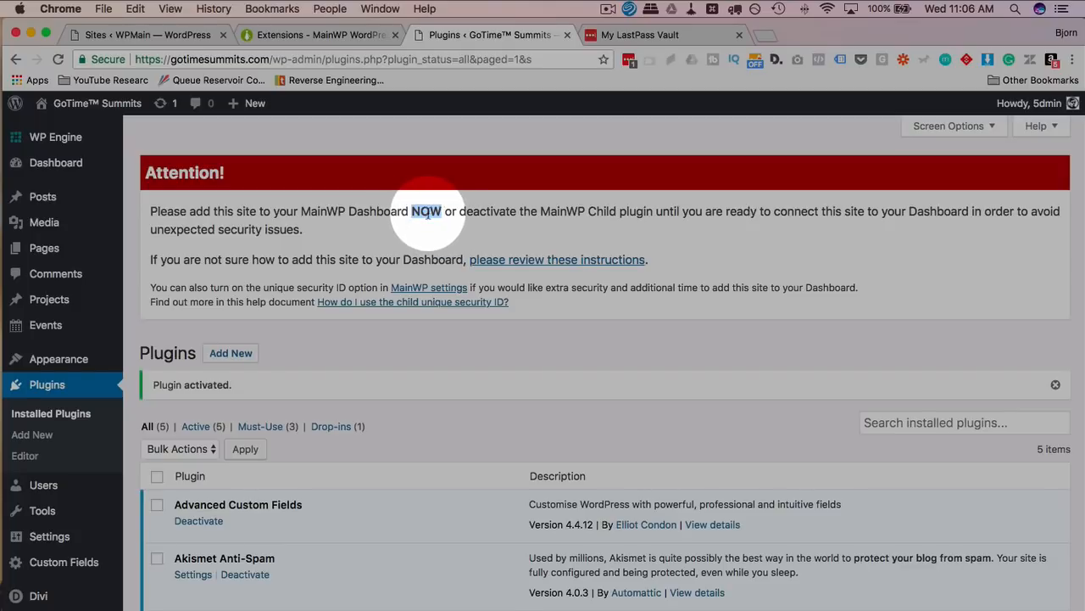
pyautogui.doubleClick(555, 212)
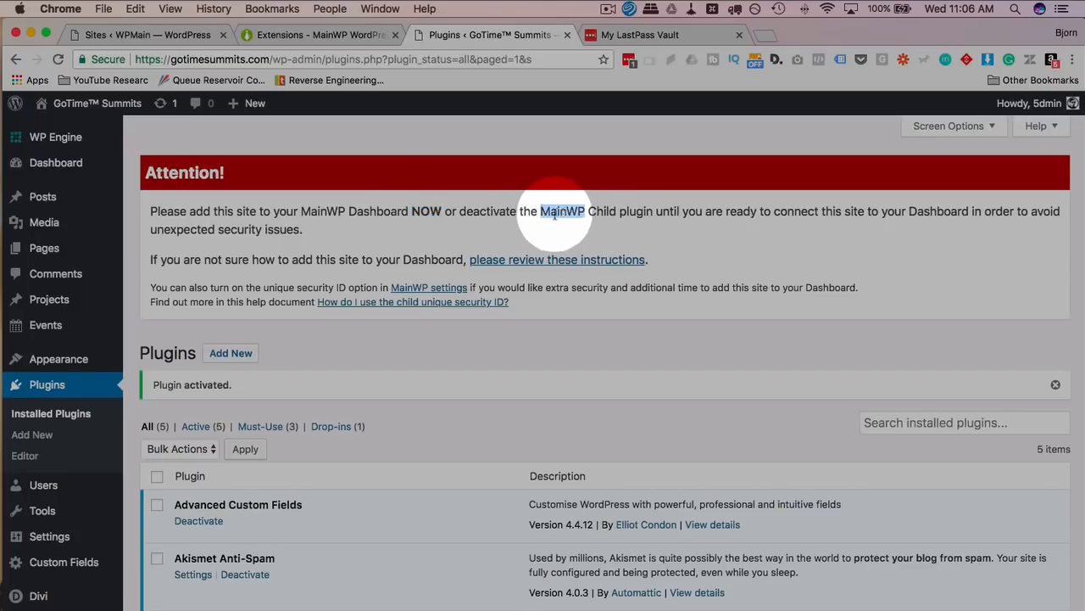
pyautogui.click(318, 34)
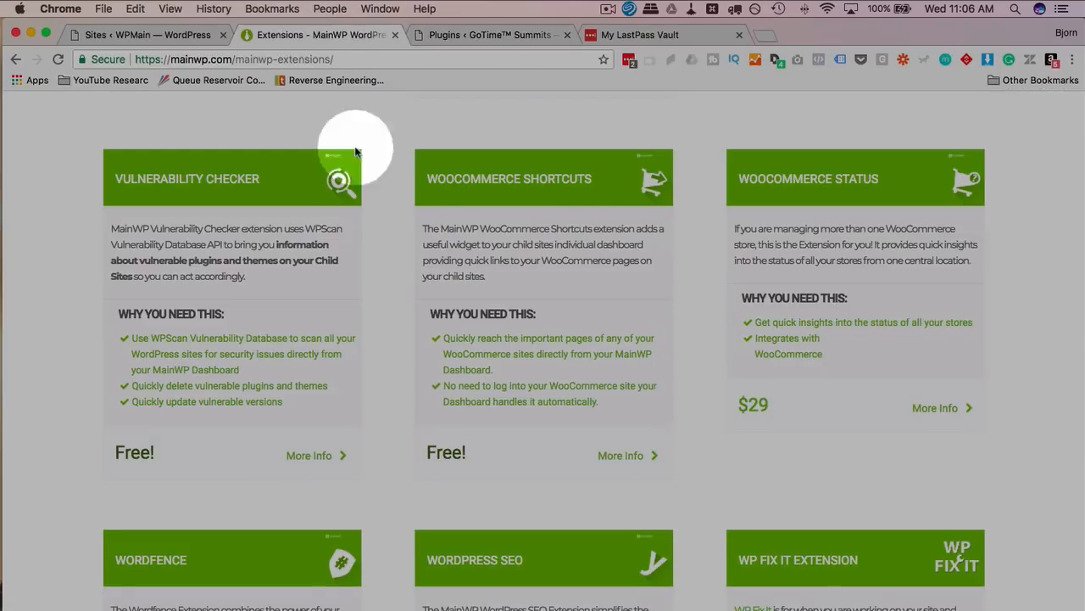
pyautogui.click(176, 34)
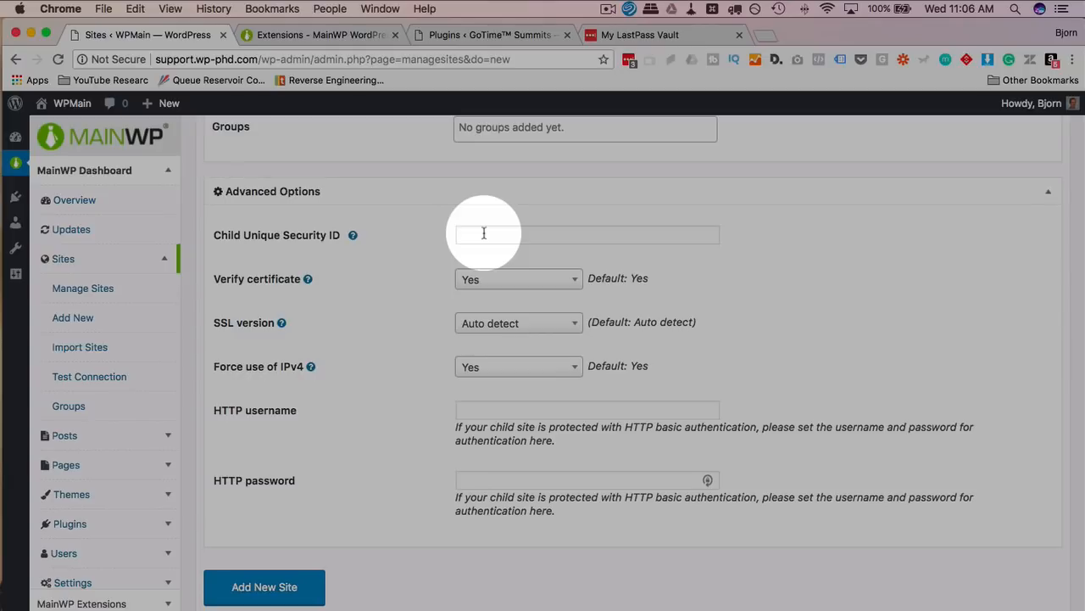
pyautogui.click(462, 34)
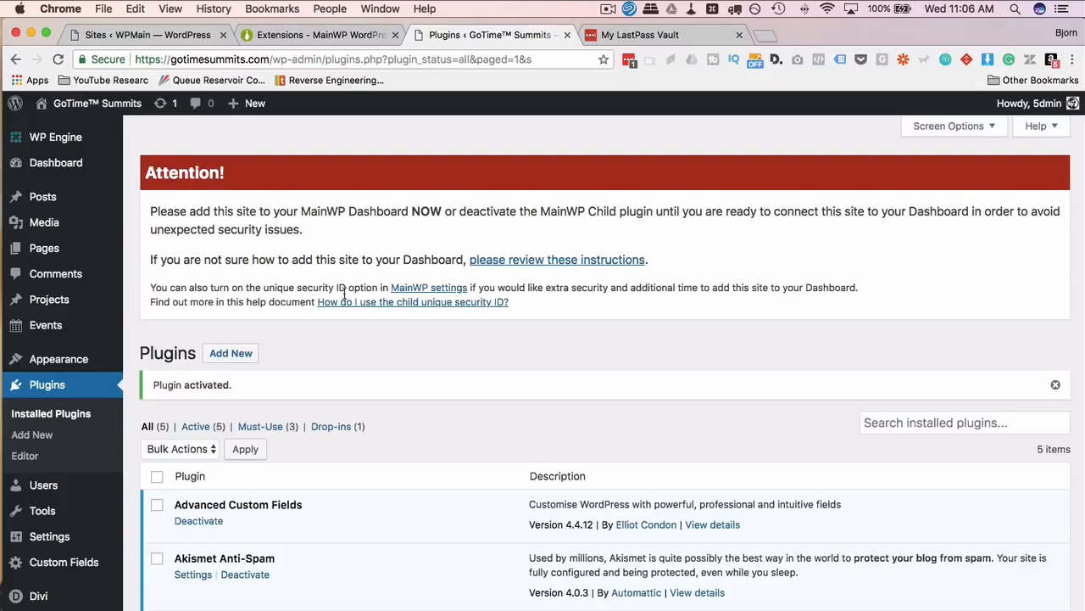
pyautogui.scroll(-1, 344, 292)
pyautogui.doubleClick(423, 188)
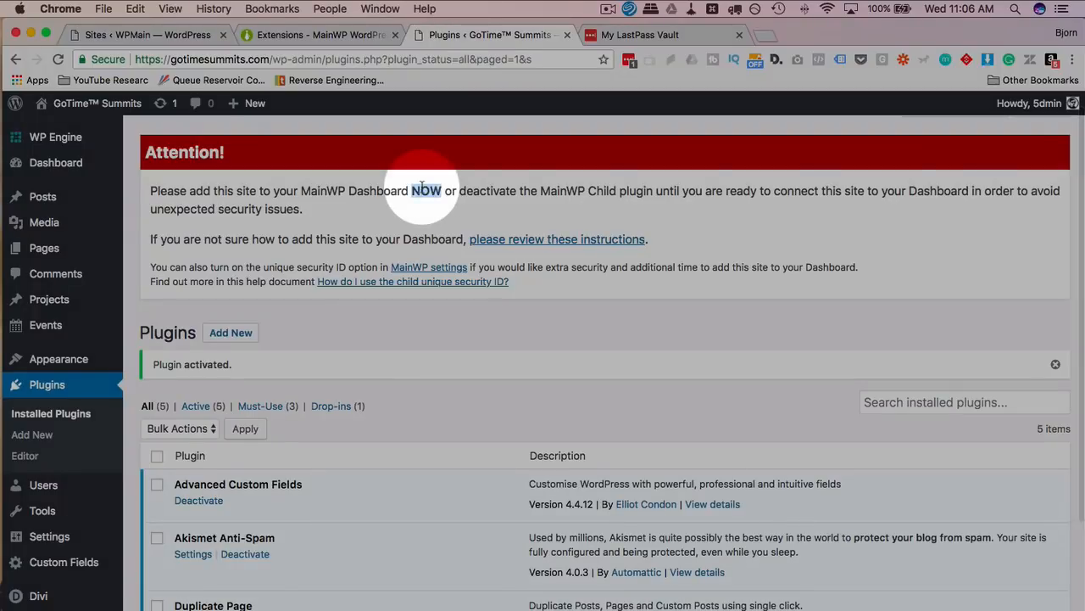
pyautogui.doubleClick(482, 188)
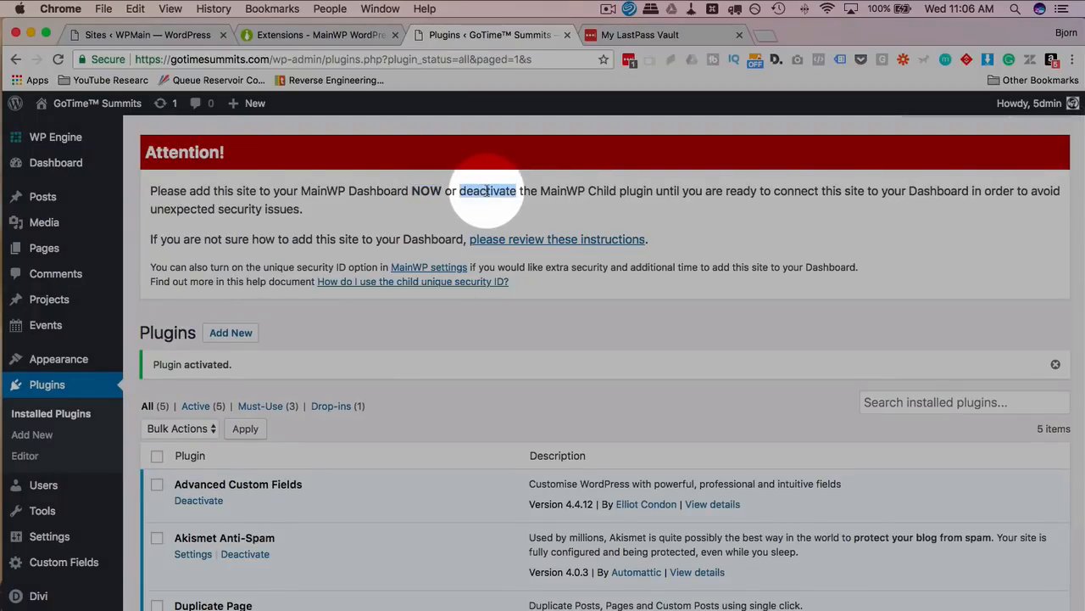
pyautogui.keyDown('shift'); pyautogui.click(653, 190); pyautogui.keyUp('shift')
pyautogui.scroll(-3, 34, 458)
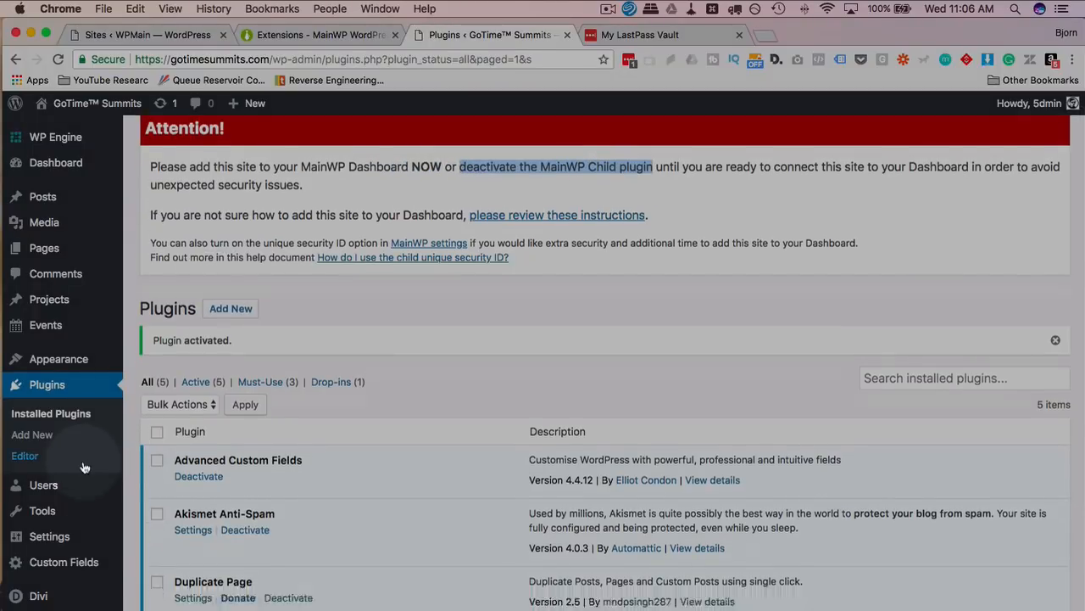
# Enable Require unique security ID in the child site's MainWP Child settings and save the changes.
pyautogui.moveTo(51, 512)
pyautogui.moveTo(47, 536)
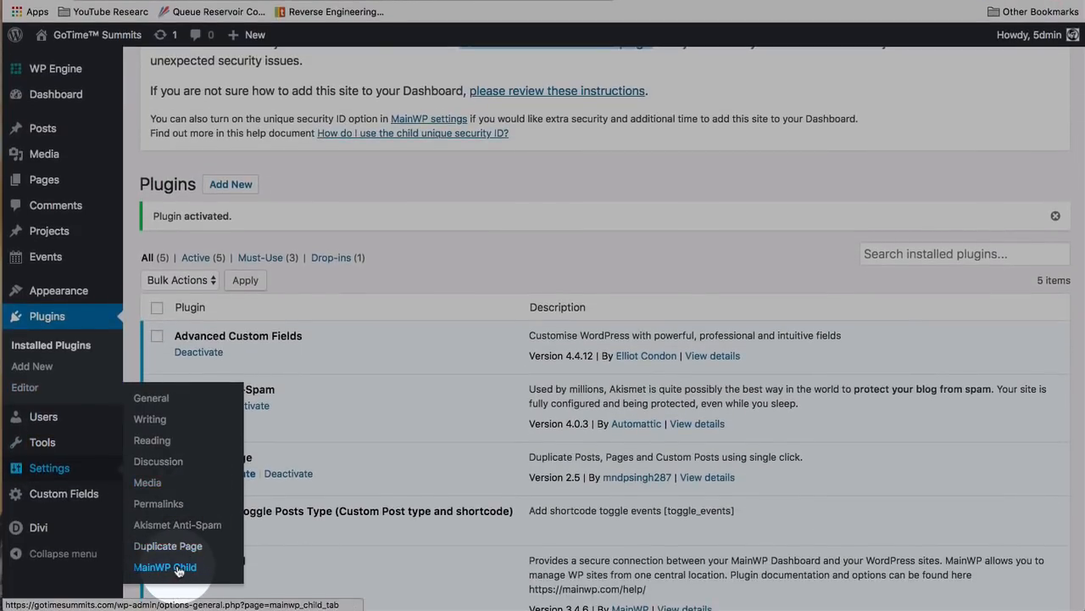
pyautogui.click(179, 568)
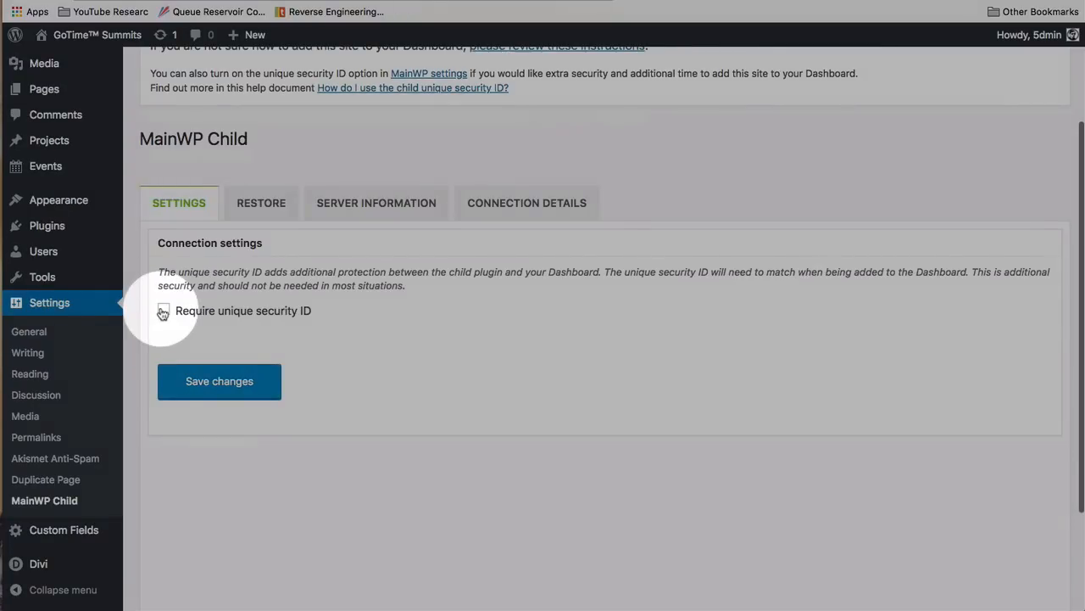
pyautogui.click(163, 311)
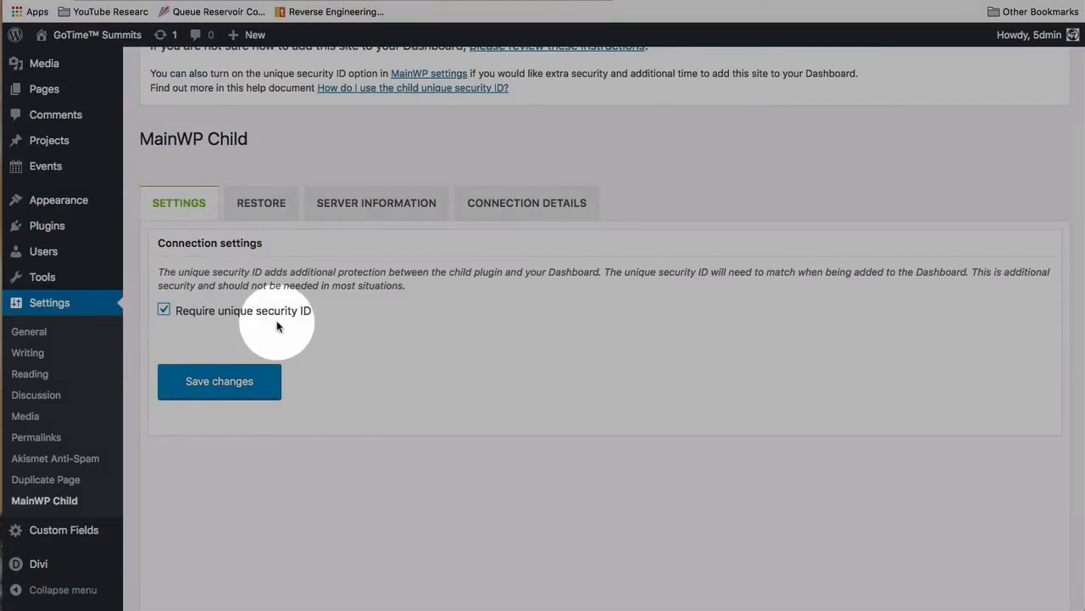
pyautogui.click(238, 389)
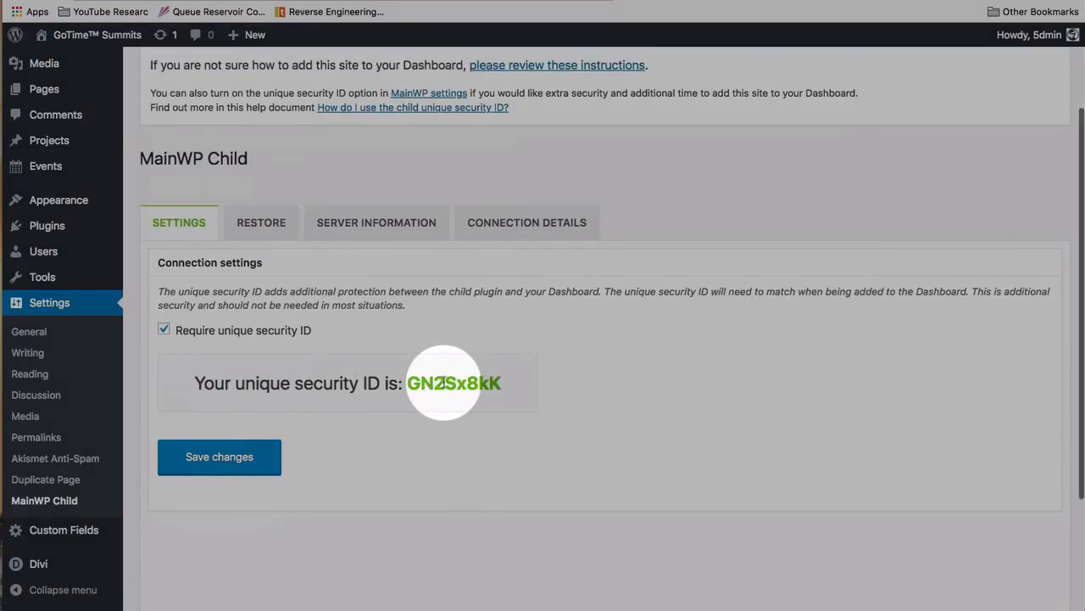
# Copy the child site's unique security ID into the Child Unique Security ID field of the new-site form and add the site.
pyautogui.doubleClick(443, 382)
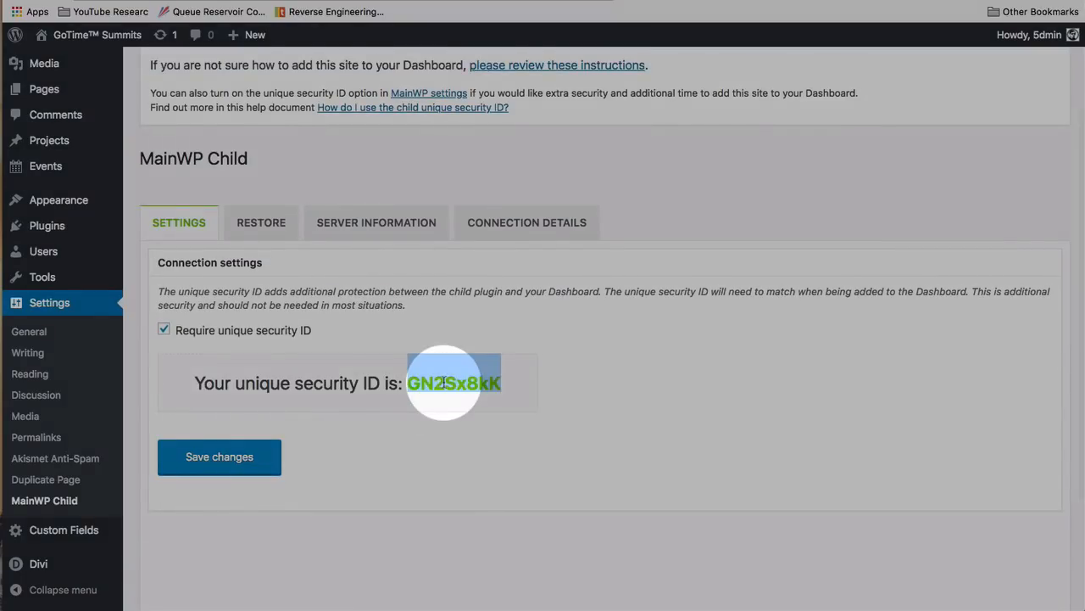
pyautogui.rightClick(446, 383)
pyautogui.click(473, 481)
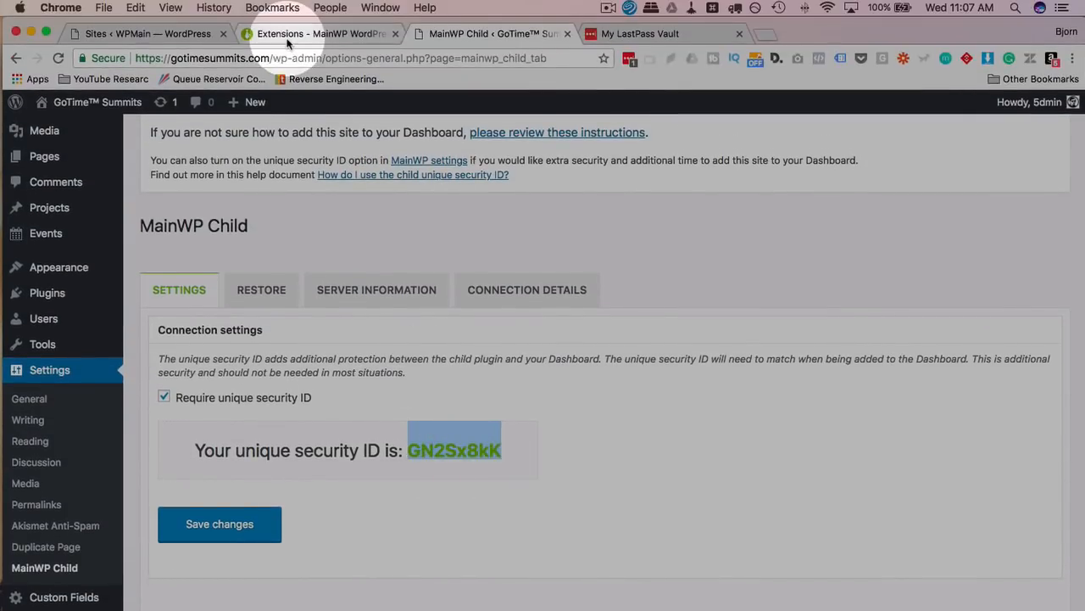
pyautogui.click(286, 34)
pyautogui.click(203, 34)
pyautogui.click(512, 242)
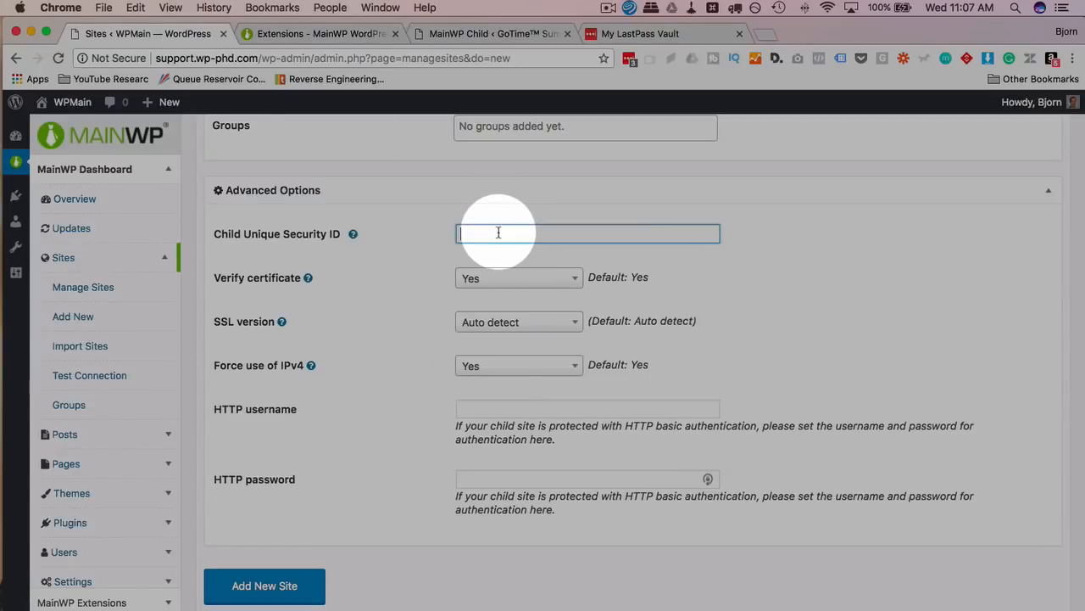
pyautogui.rightClick(499, 230)
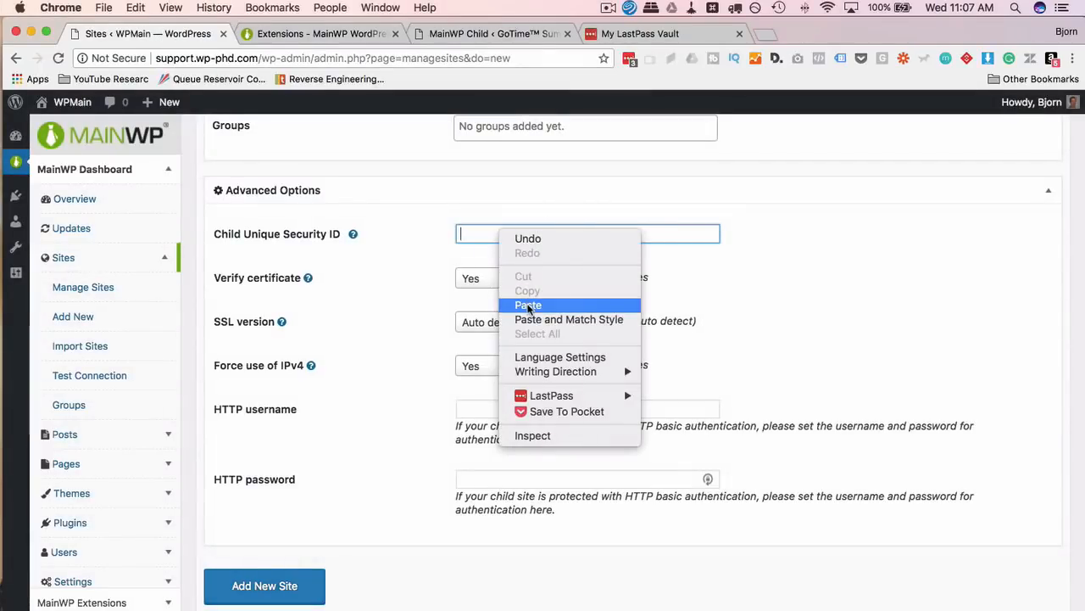
pyautogui.click(528, 305)
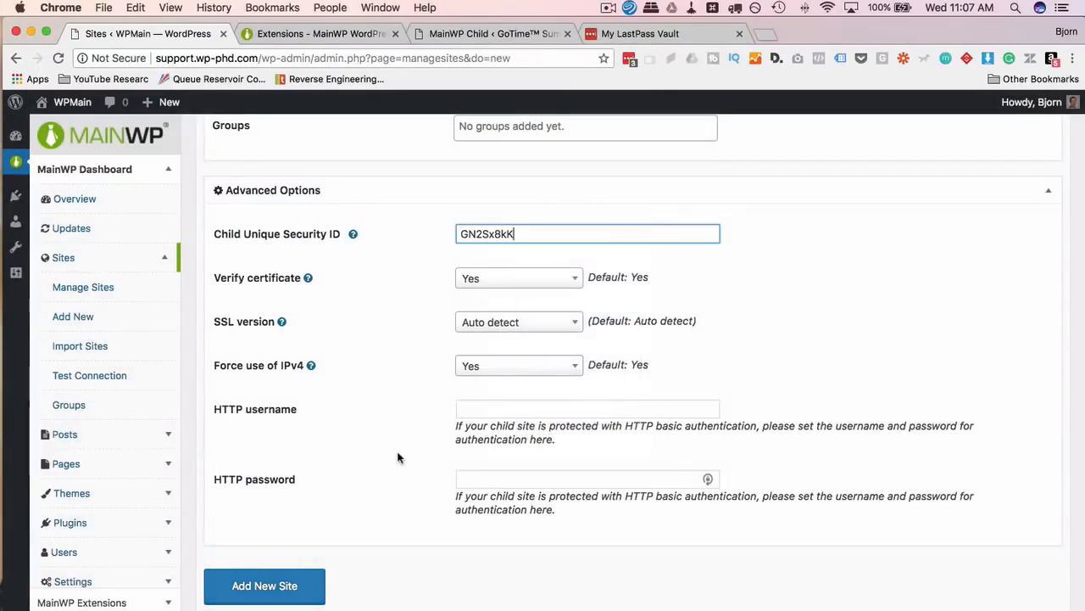
pyautogui.click(259, 589)
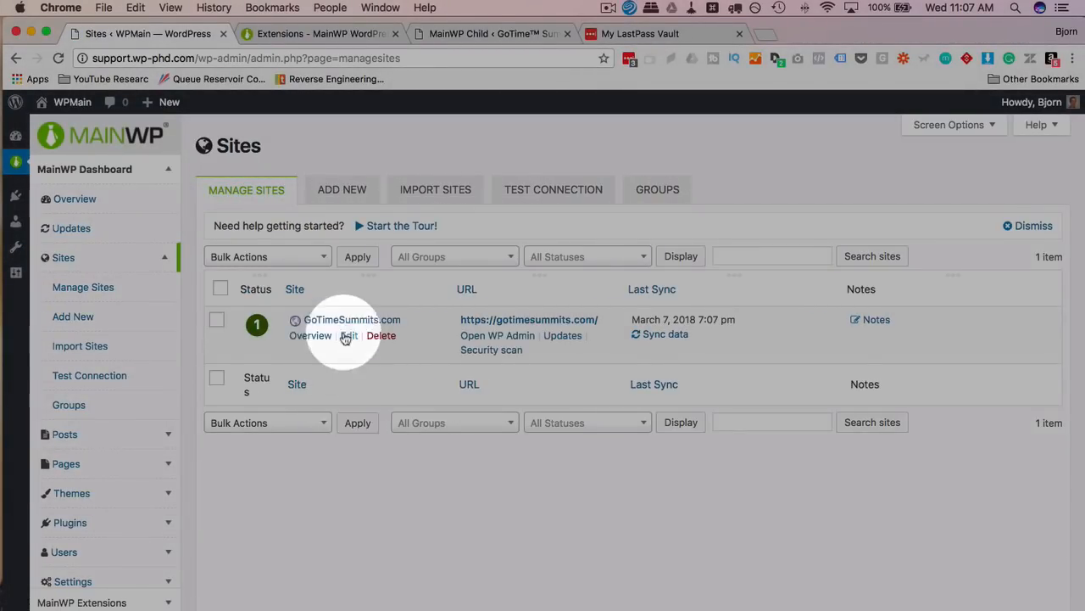
# Select all listed sites, choose the Sync bulk action without applying it, and clear the selection.
pyautogui.moveTo(280, 314)
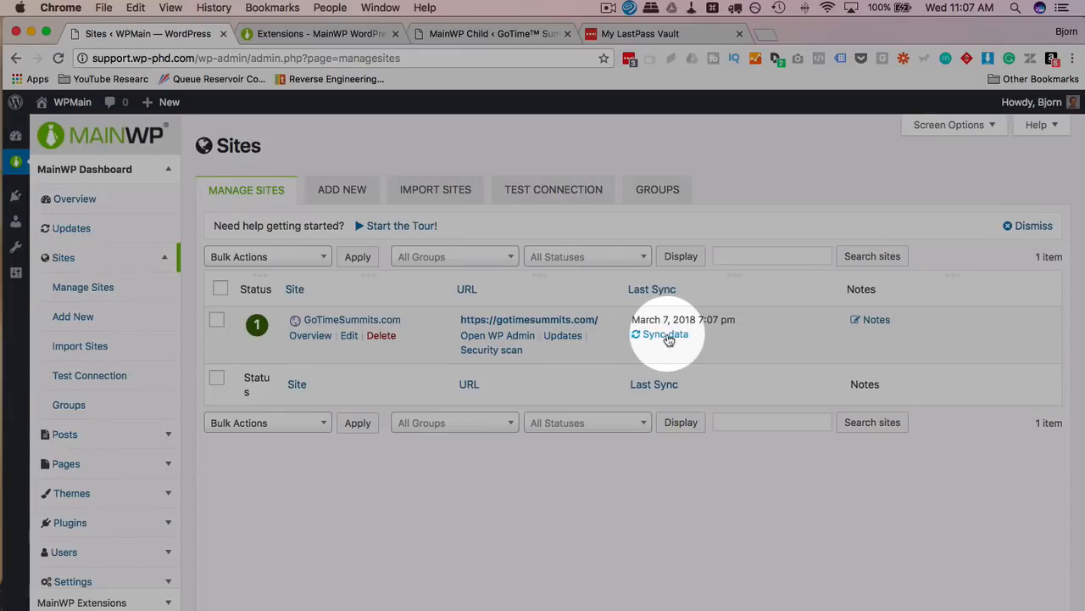
pyautogui.click(219, 291)
pyautogui.click(242, 258)
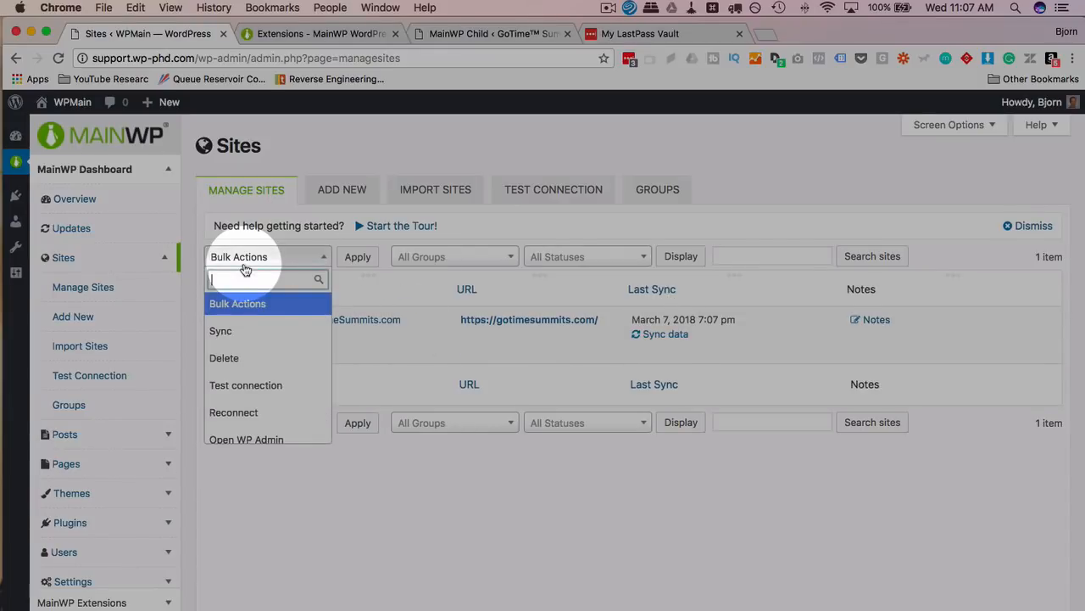
pyautogui.click(219, 331)
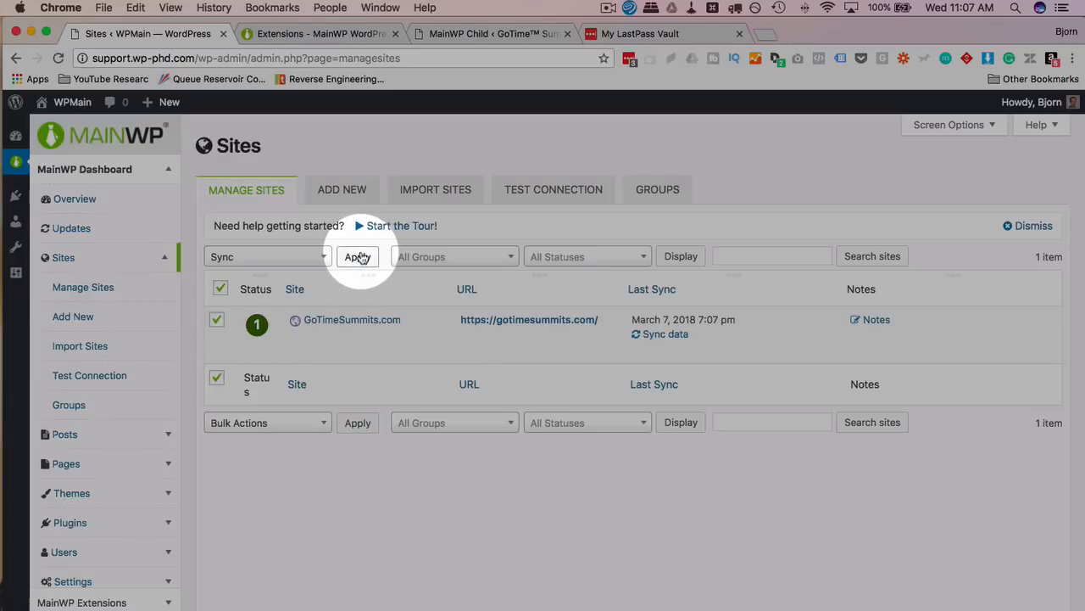
pyautogui.click(220, 289)
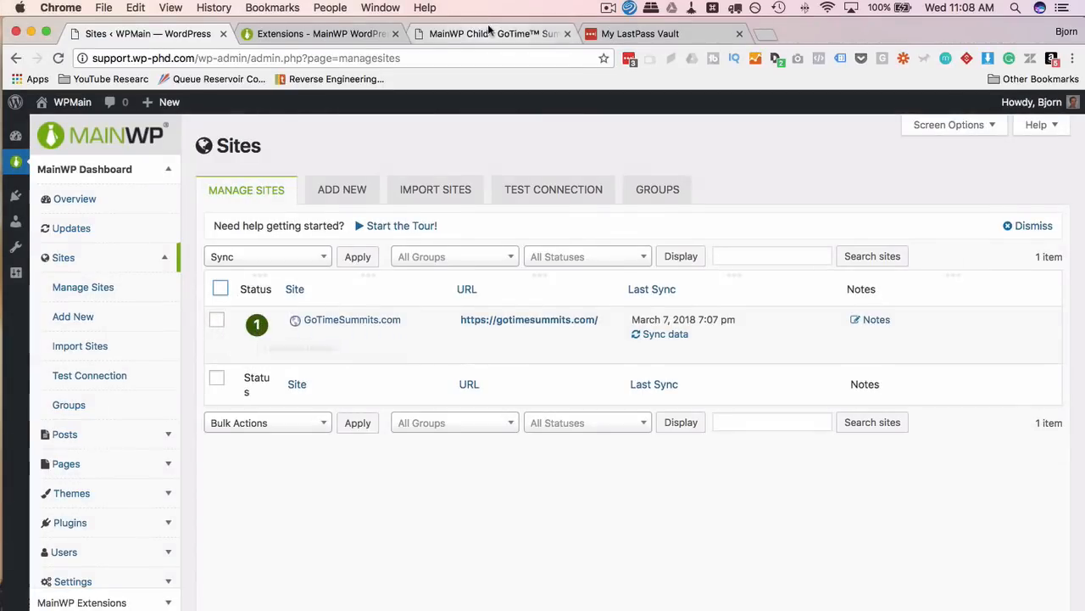
# Review the Restore options and the Server Information of the MainWP Child plugin on the GoTime Summits site.
pyautogui.click(487, 34)
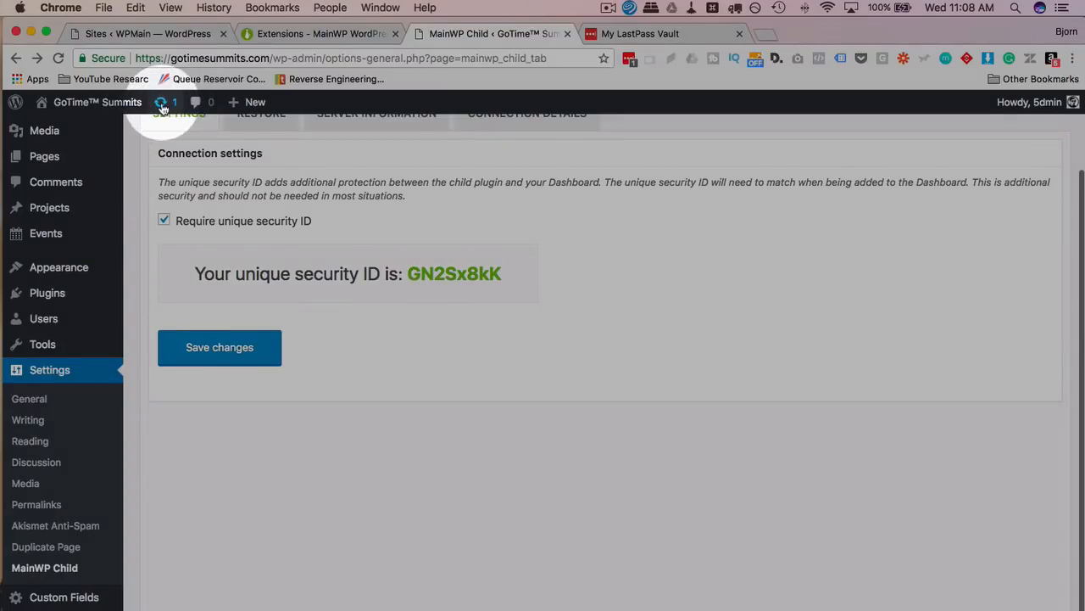
pyautogui.scroll(2, 150, 234)
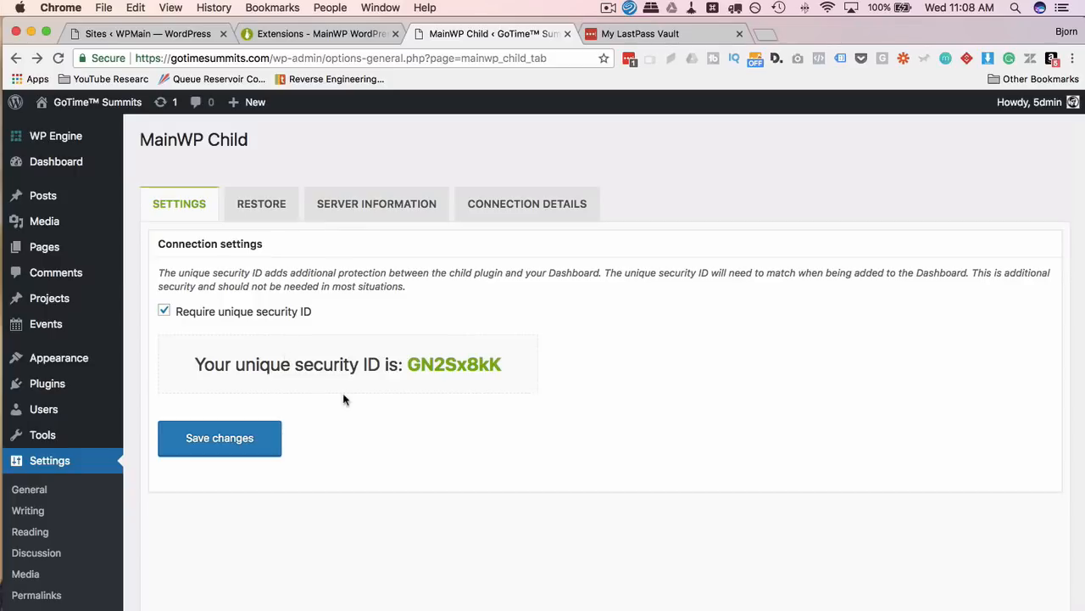
pyautogui.click(261, 210)
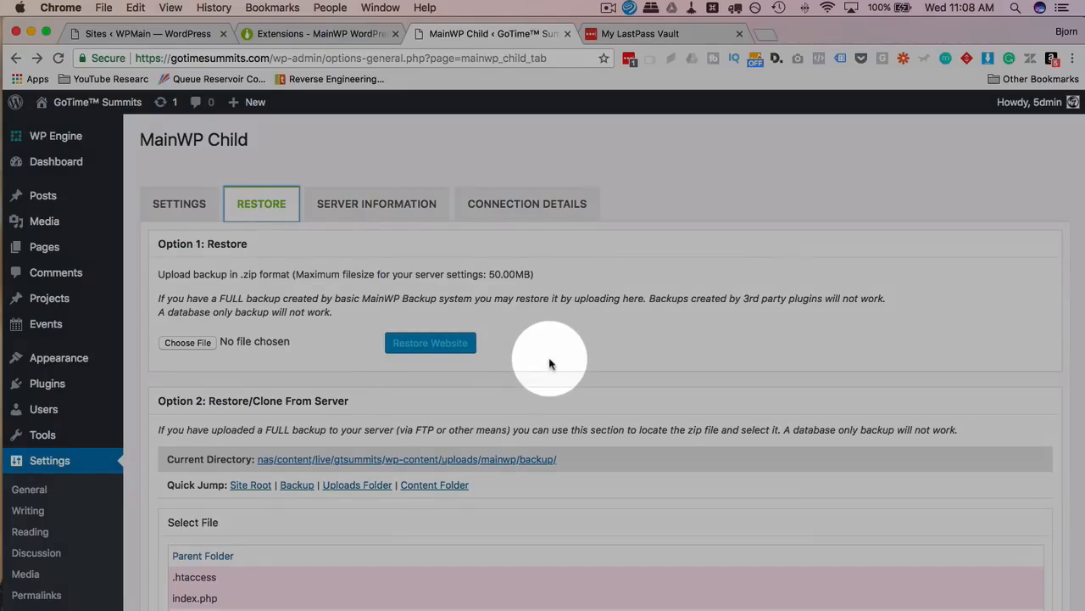
pyautogui.click(279, 34)
pyautogui.click(139, 33)
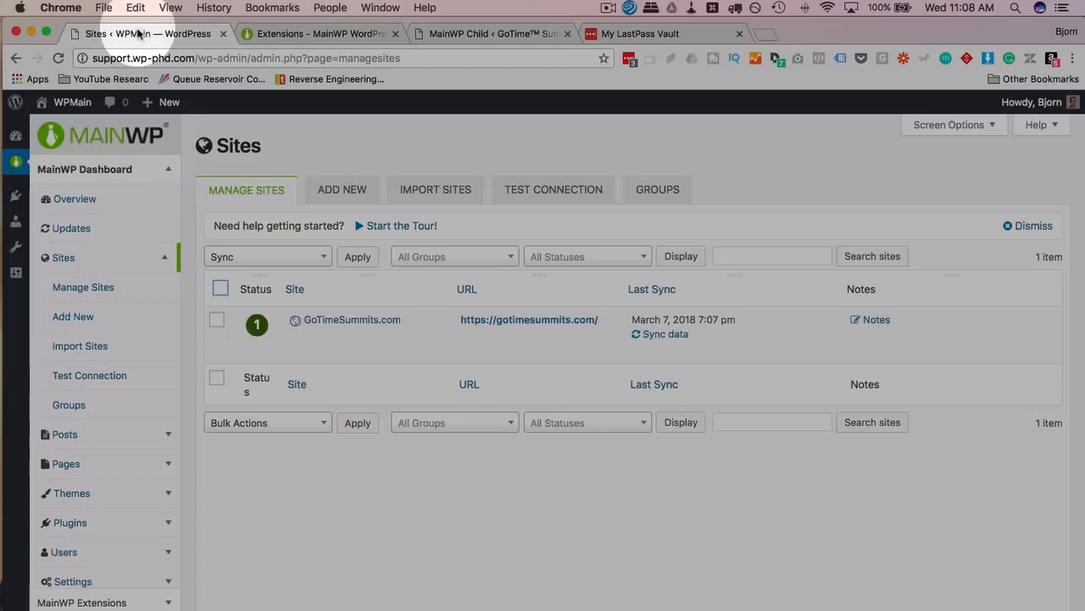
pyautogui.click(489, 34)
pyautogui.scroll(-5, 410, 292)
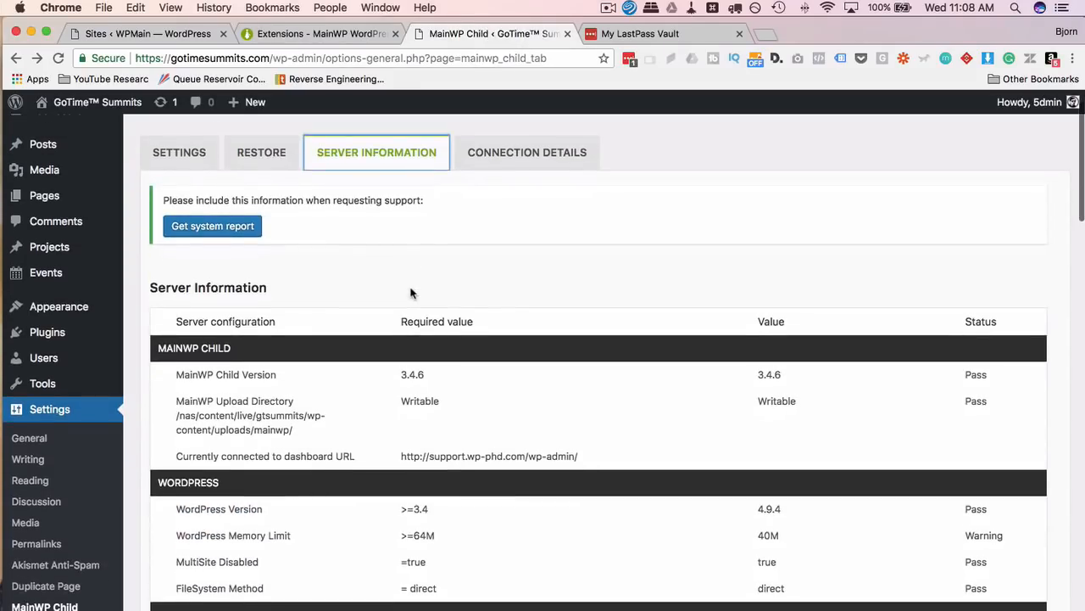
pyautogui.scroll(5, 411, 293)
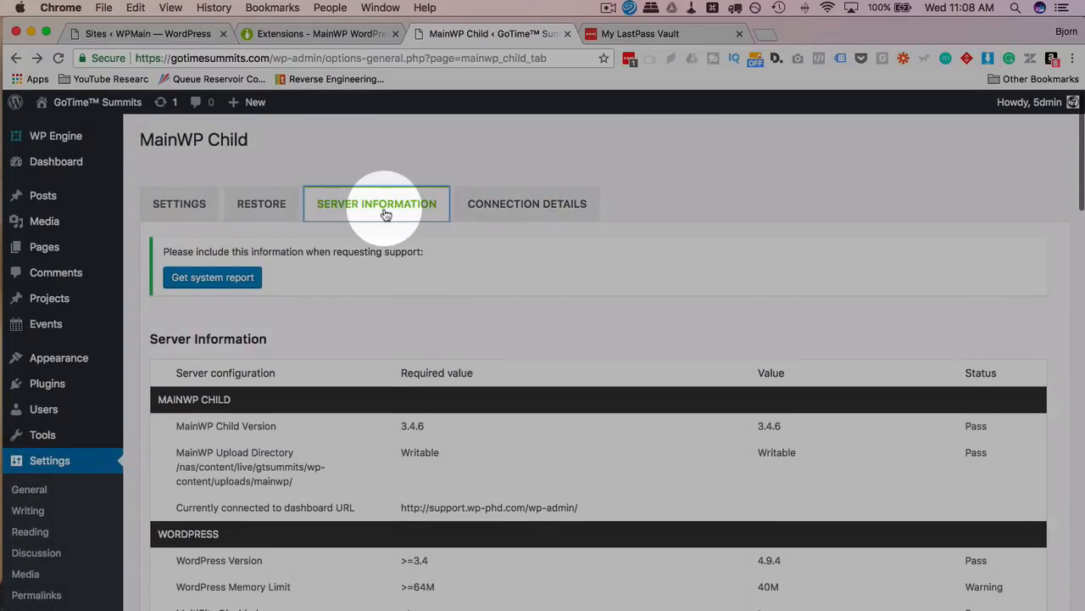
# Look at the child site's Connection Details and locate its unique security ID in the MainWP Child settings.
pyautogui.click(532, 219)
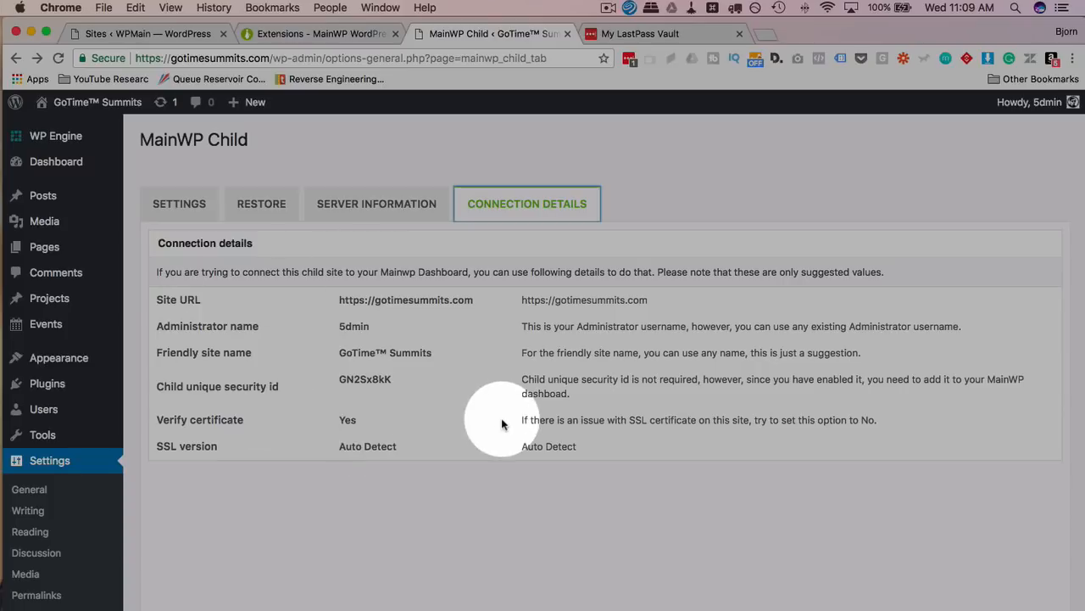
pyautogui.click(179, 212)
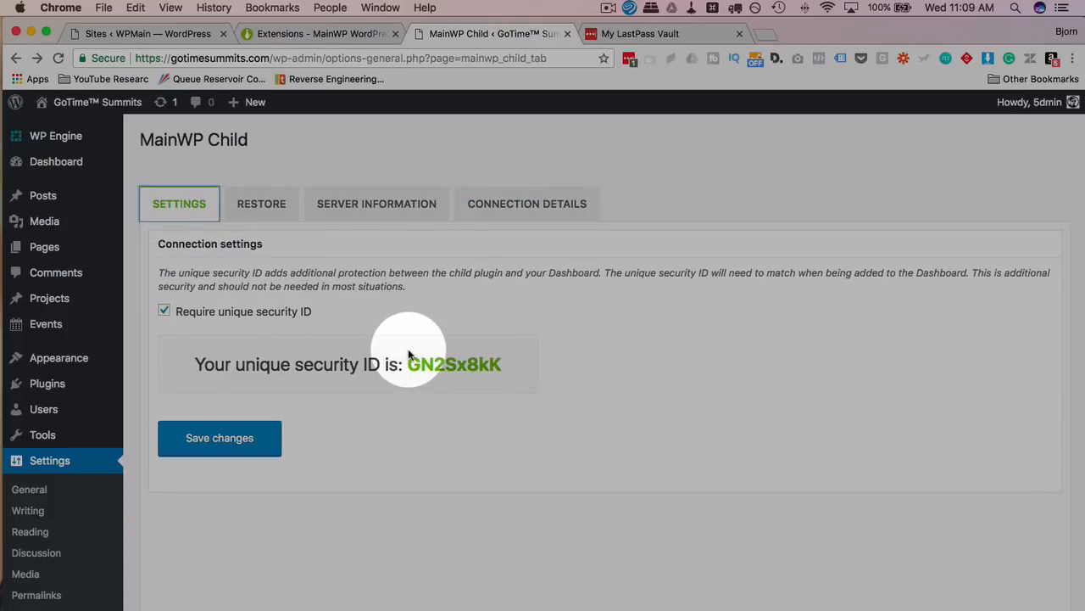
pyautogui.doubleClick(443, 368)
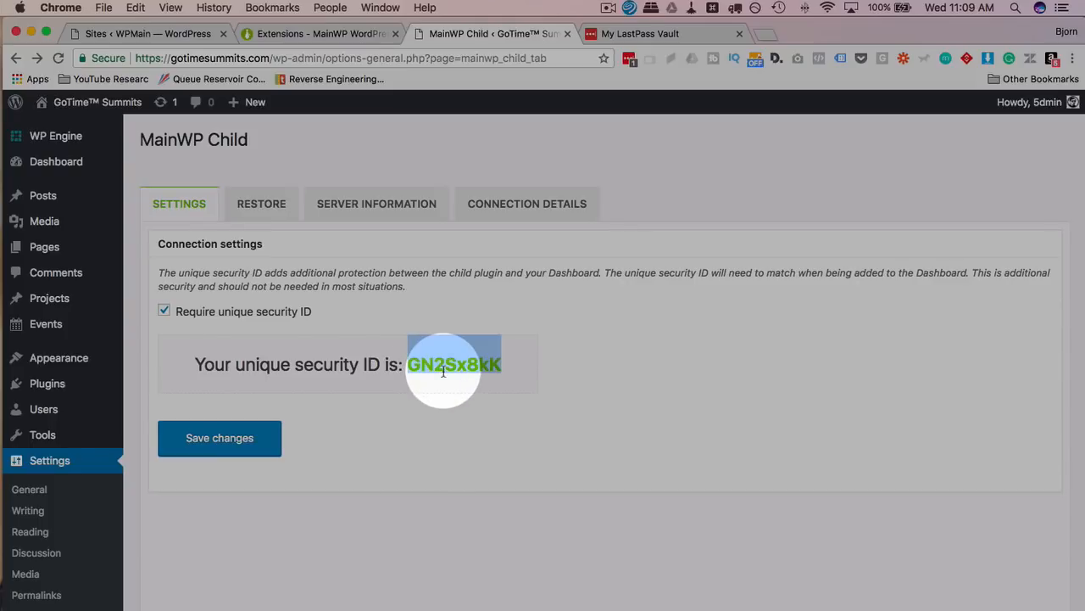
# Return to the MainWP Dashboard and review the available WordPress, plugin, theme and translation updates on its Updates page.
pyautogui.click(175, 33)
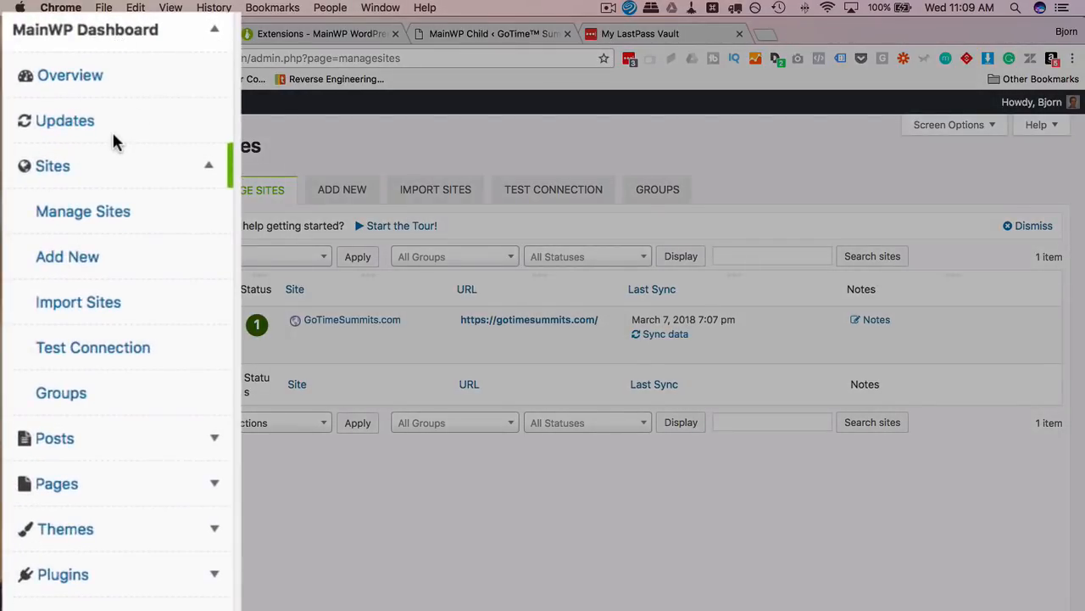
pyautogui.scroll(-3, 112, 135)
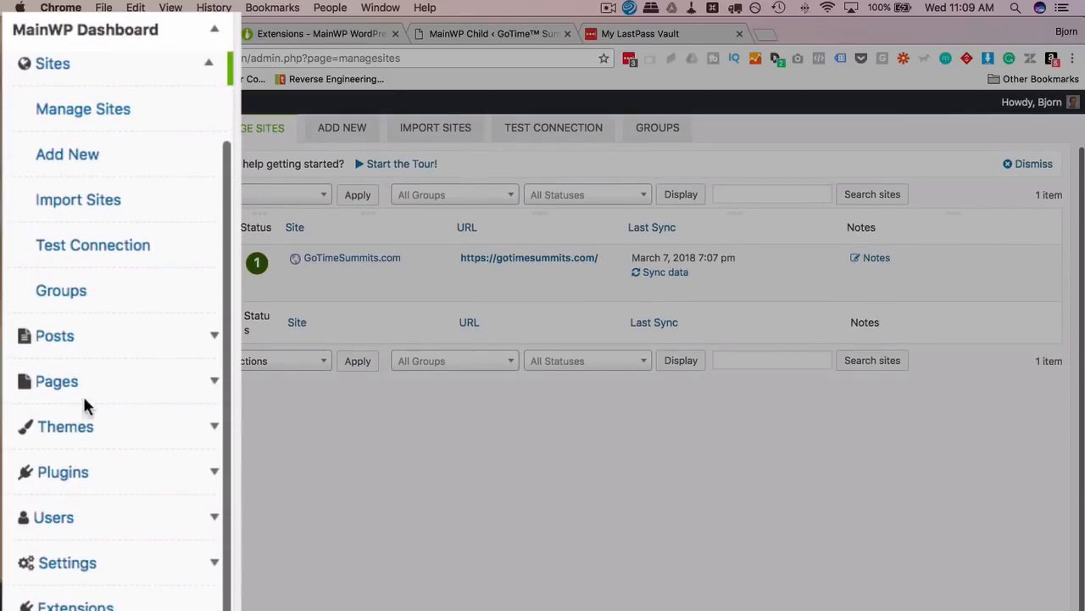
pyautogui.scroll(2, 85, 444)
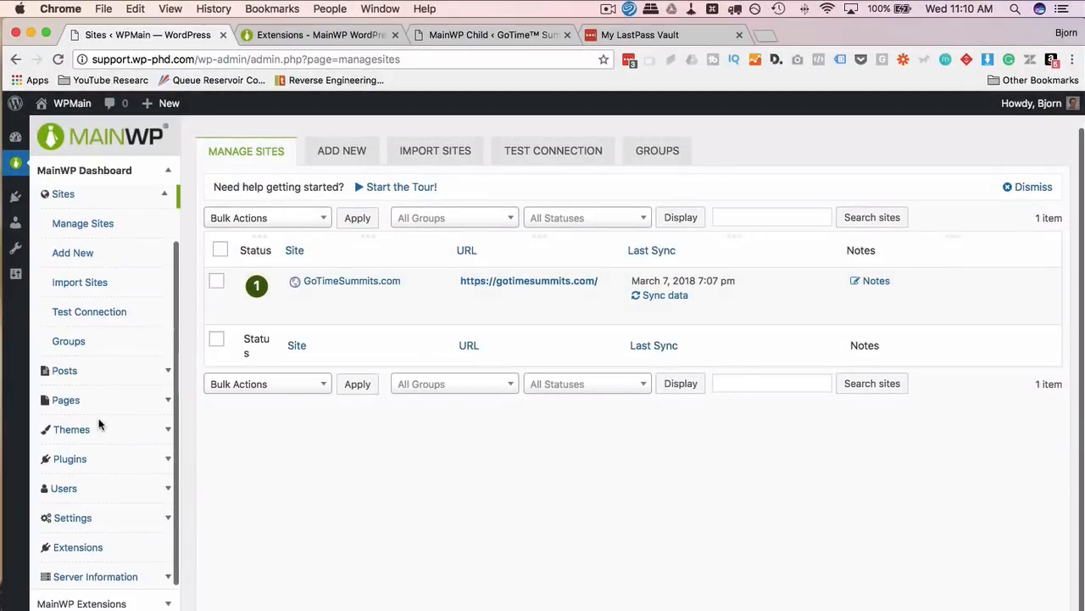
pyautogui.scroll(2, 99, 424)
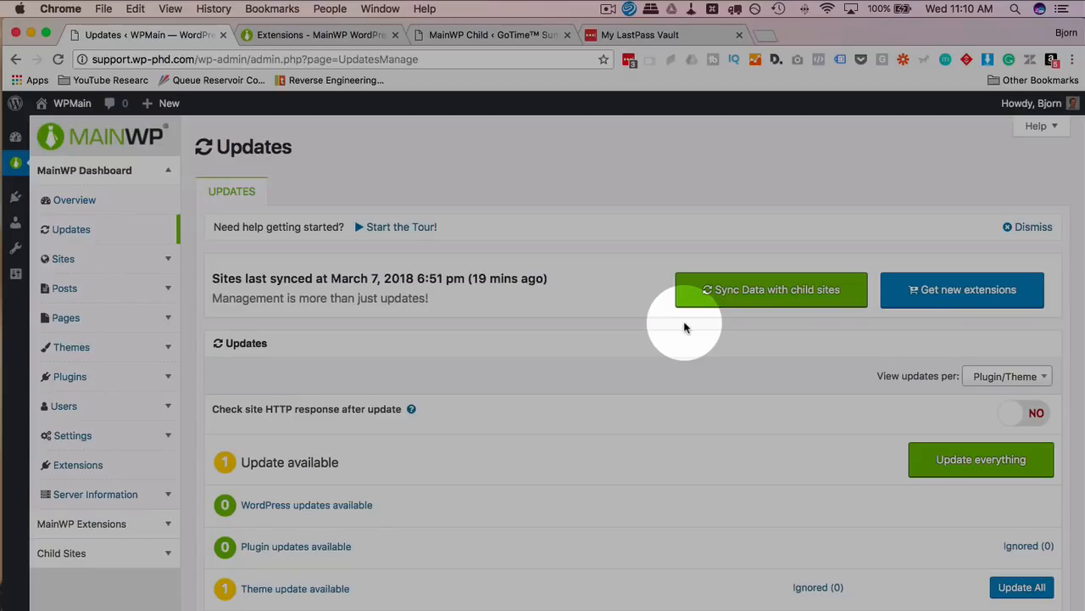
pyautogui.scroll(-3, 529, 325)
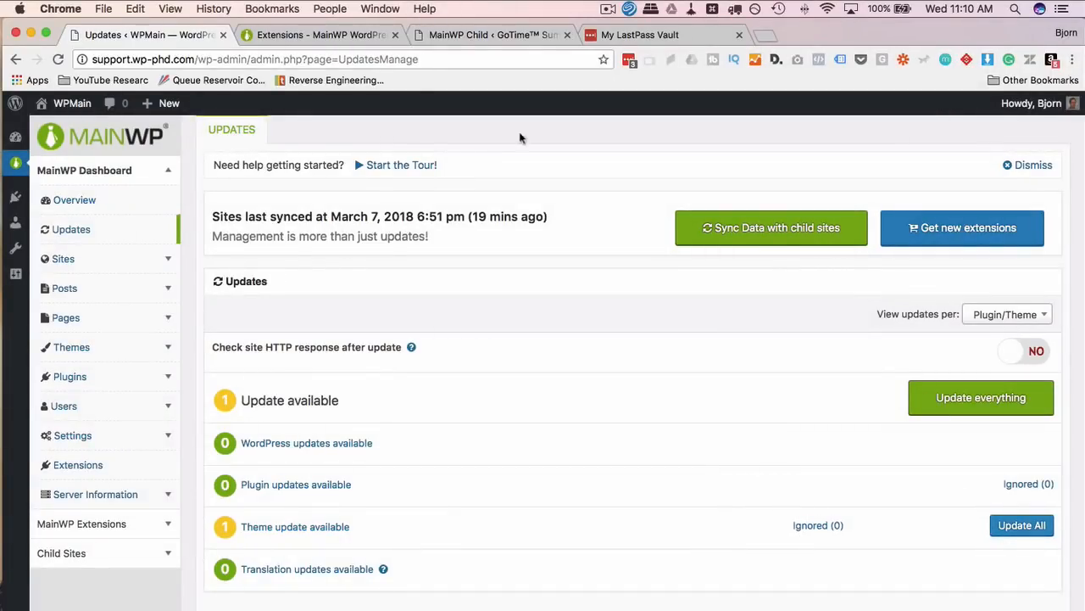
# Check the WordPress Updates page of the GoTime Summits site for pending theme updates.
pyautogui.click(459, 35)
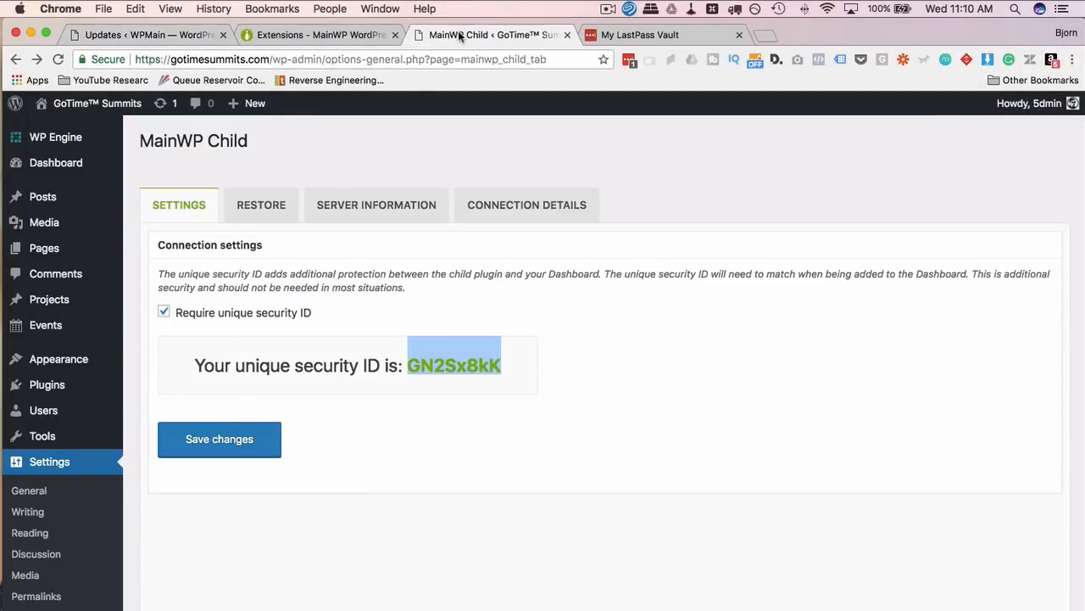
pyautogui.click(162, 105)
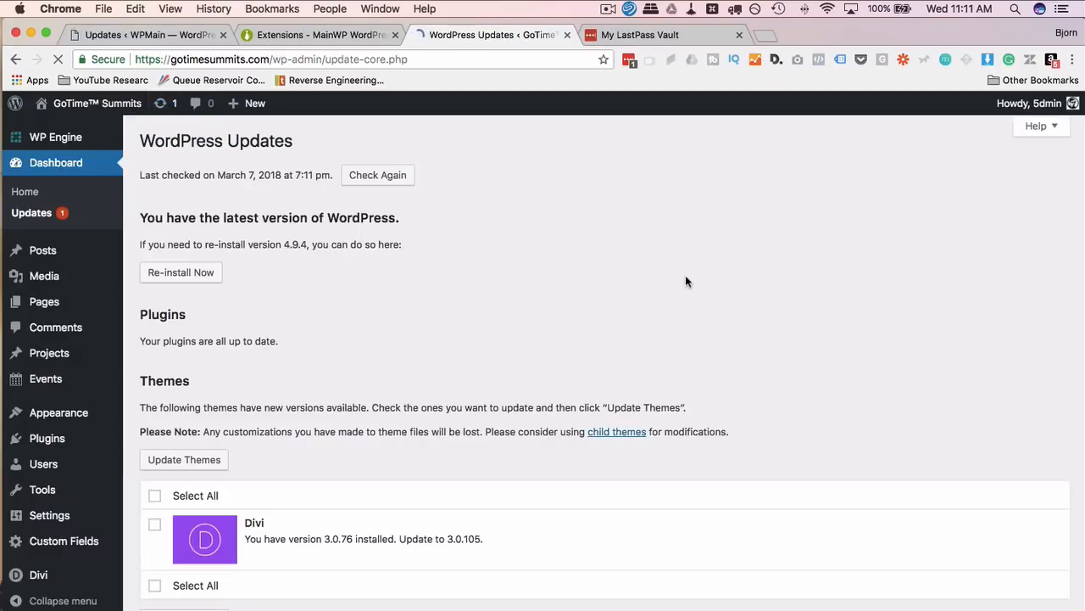
pyautogui.scroll(-1, 665, 421)
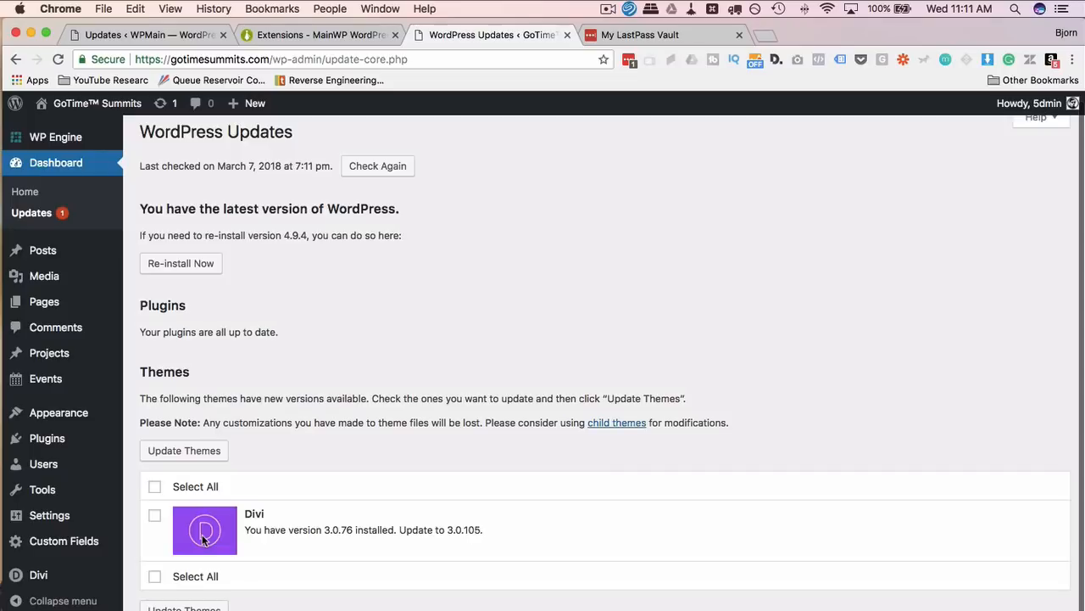
pyautogui.click(304, 518)
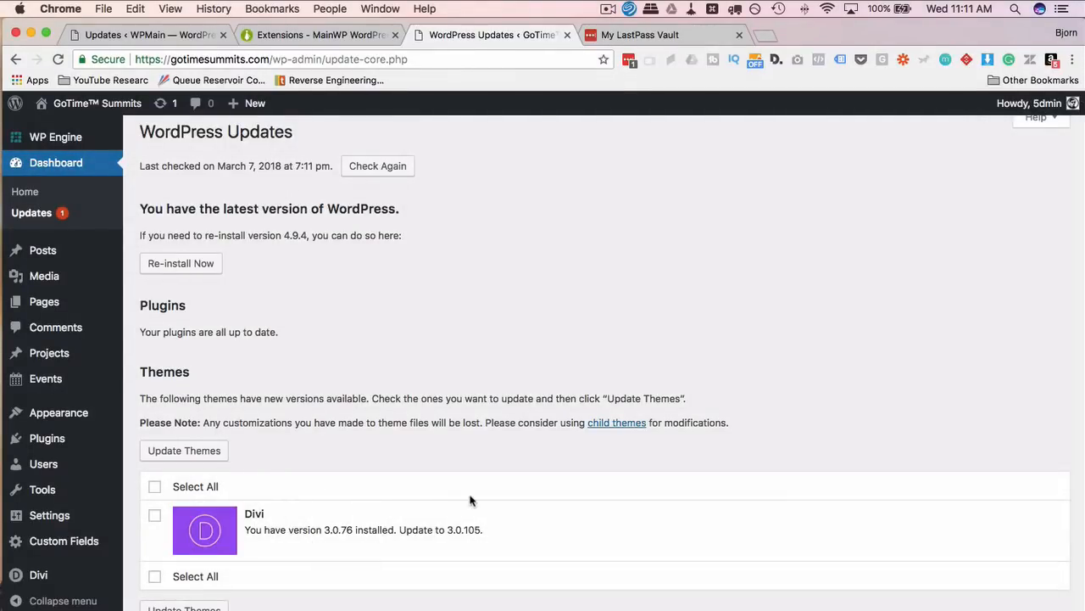
# Try to update all themes on GoTimeSummits.com from the MainWP Updates page, then close the progress window.
pyautogui.click(181, 36)
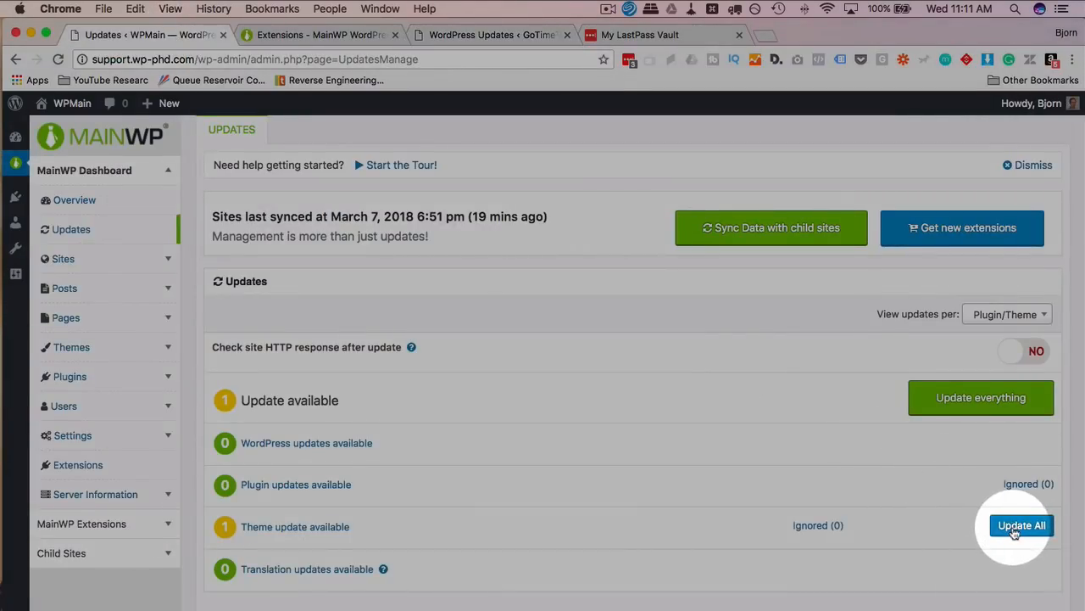
pyautogui.click(1015, 527)
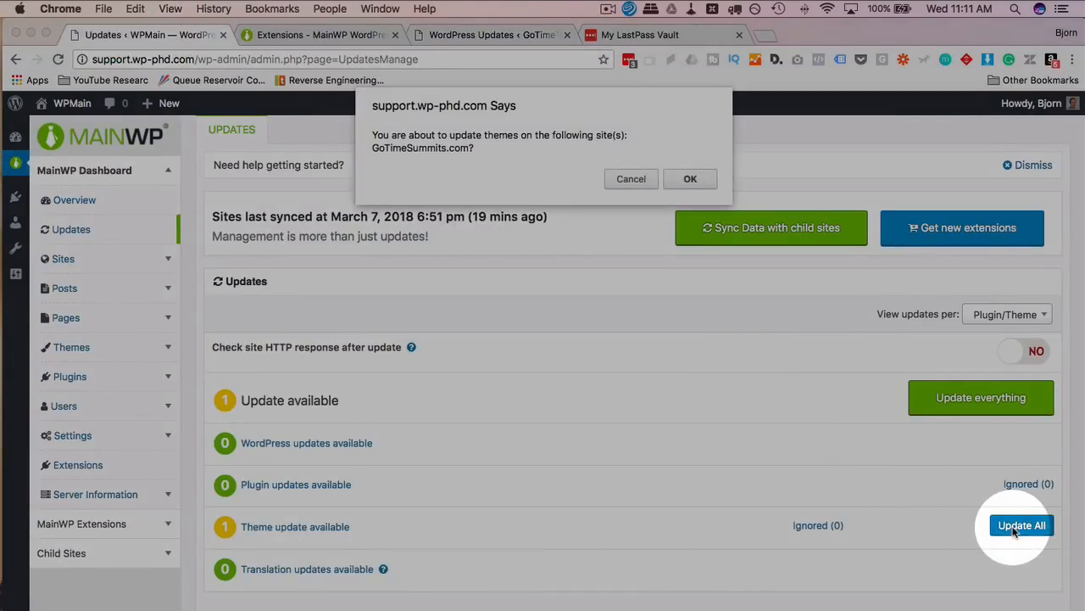
pyautogui.click(692, 178)
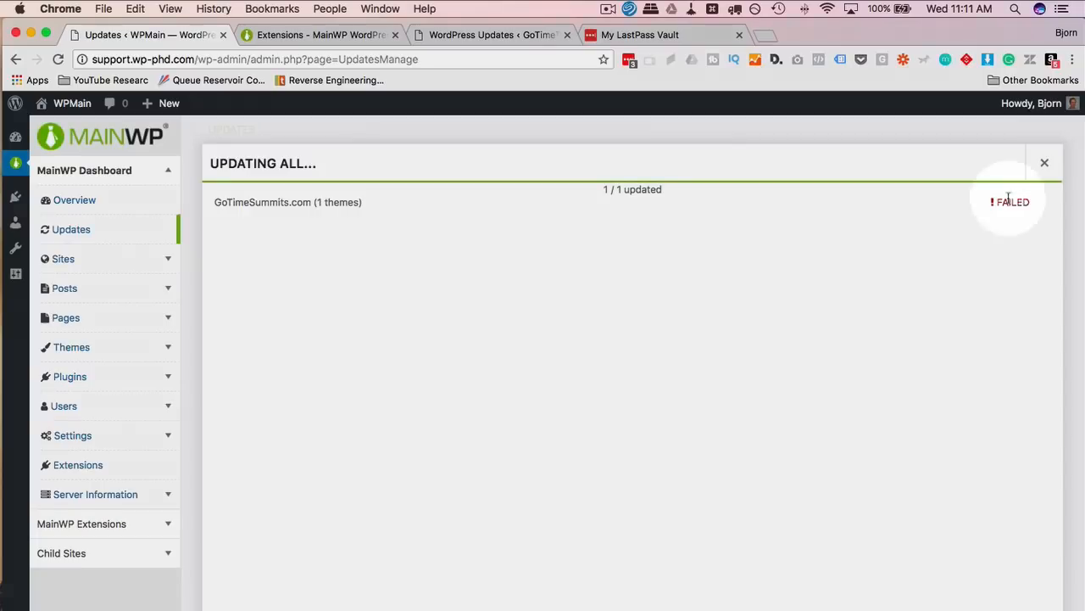
pyautogui.click(1045, 162)
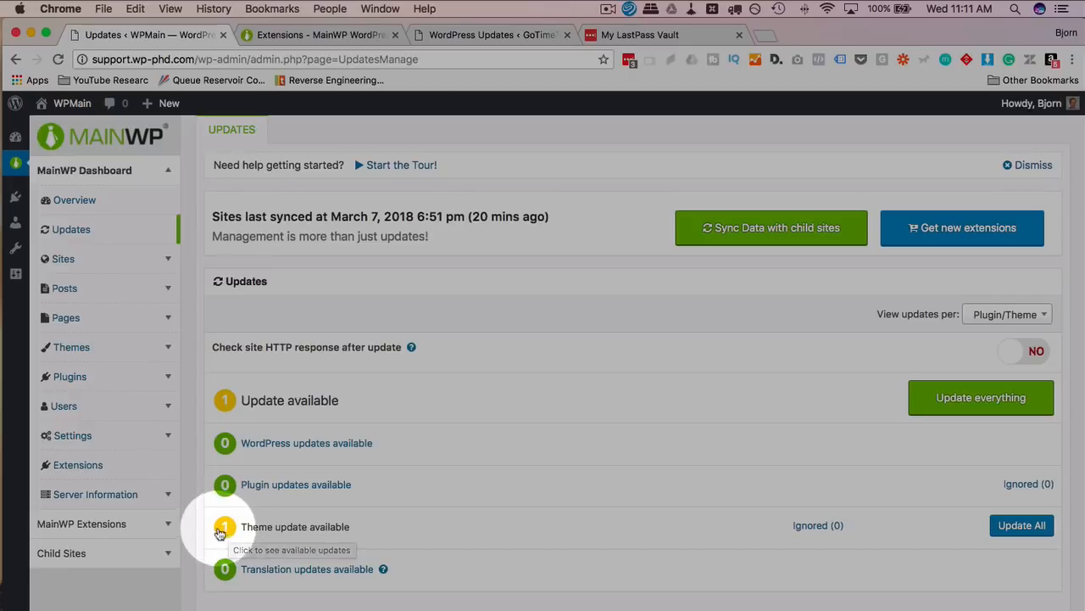
# Expand the theme update list to the Divi entry for GoTimeSummits.com and examine its versions and the ignore options.
pyautogui.click(270, 531)
pyautogui.scroll(-1, 404, 522)
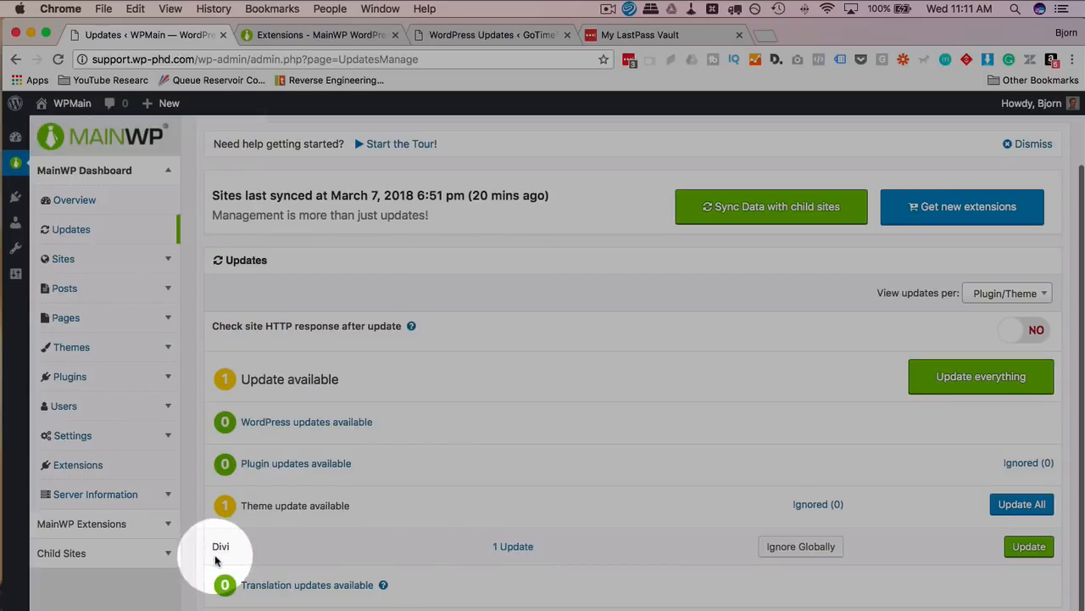
pyautogui.click(513, 547)
pyautogui.scroll(-1, 512, 547)
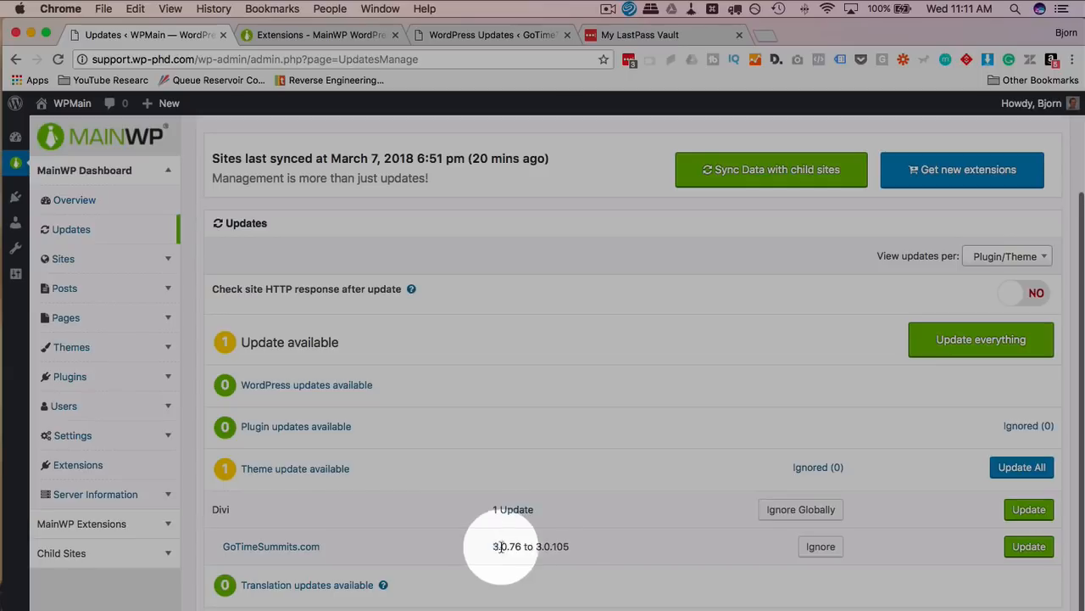
pyautogui.moveTo(492, 546); pyautogui.dragTo(574, 547)
pyautogui.click(576, 546)
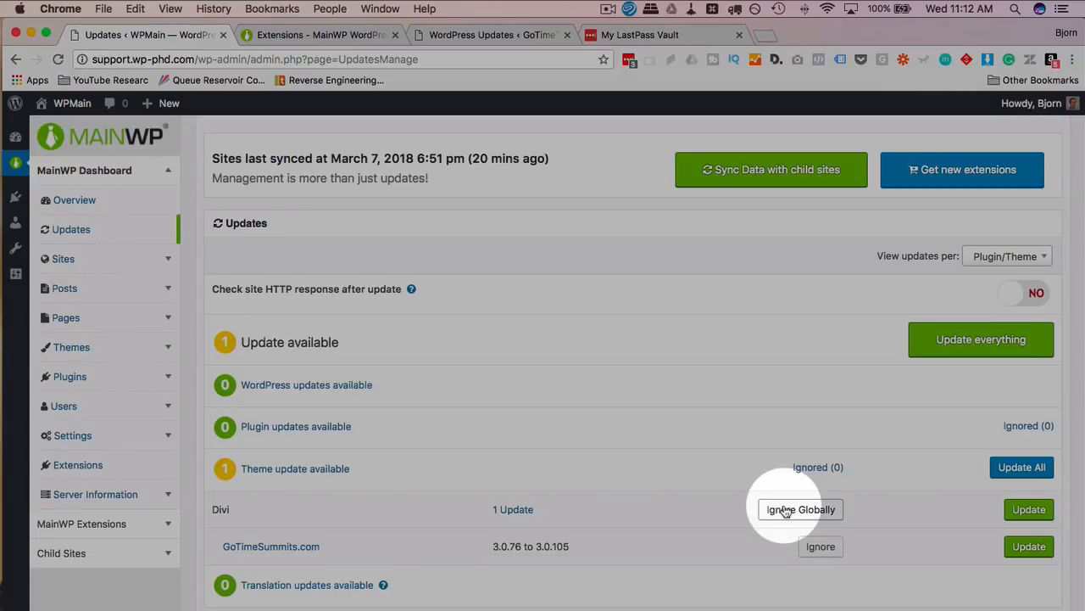
pyautogui.scroll(2, 543, 524)
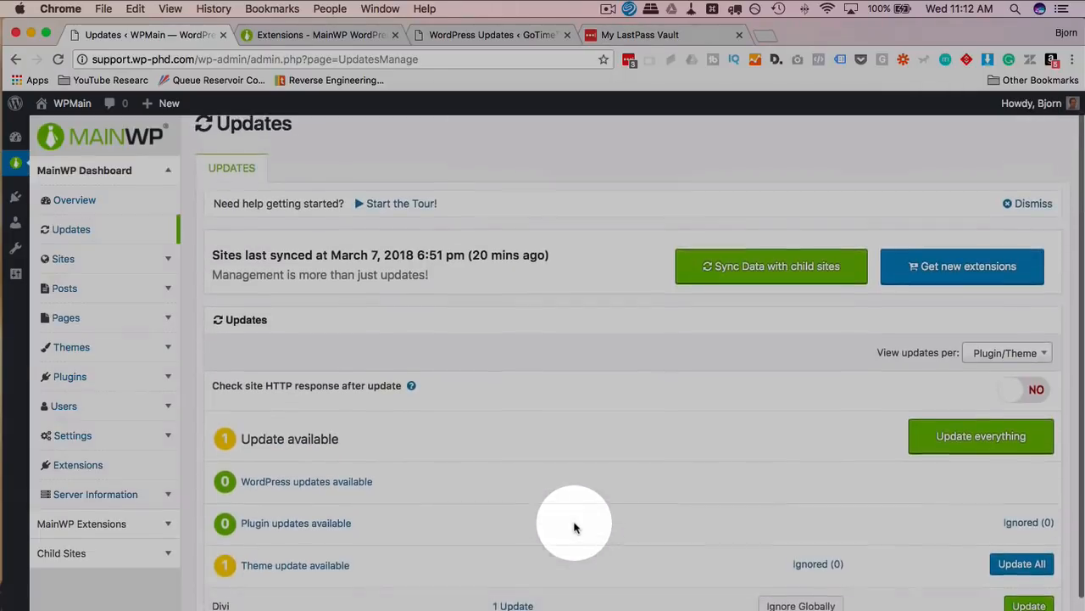
pyautogui.scroll(-2, 574, 527)
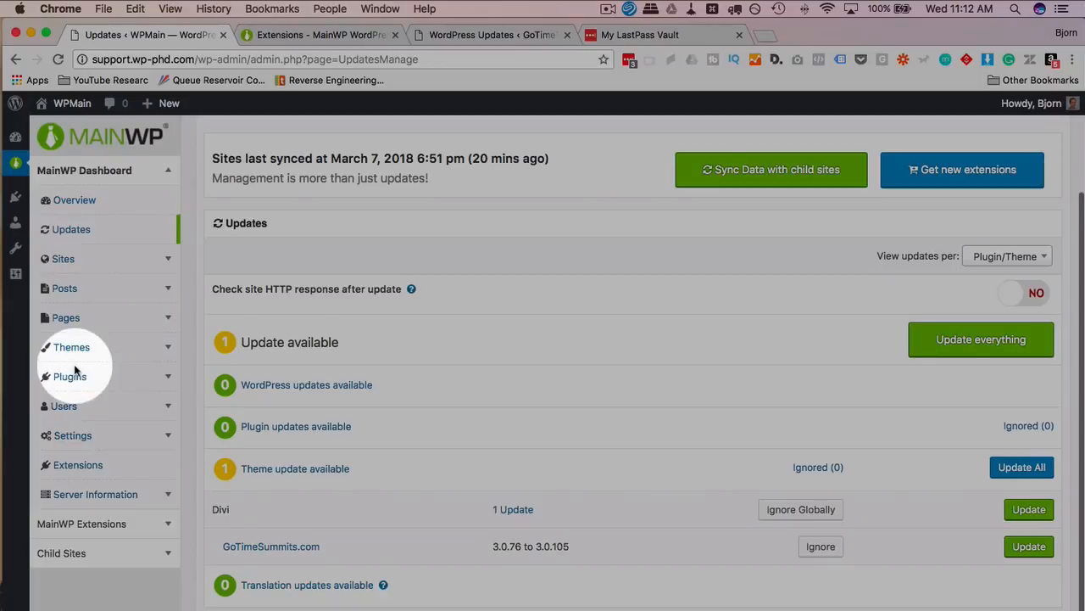
# Review the Auto Updates settings for plugins in the MainWP Dashboard, including the trusted plugin options.
pyautogui.click(80, 377)
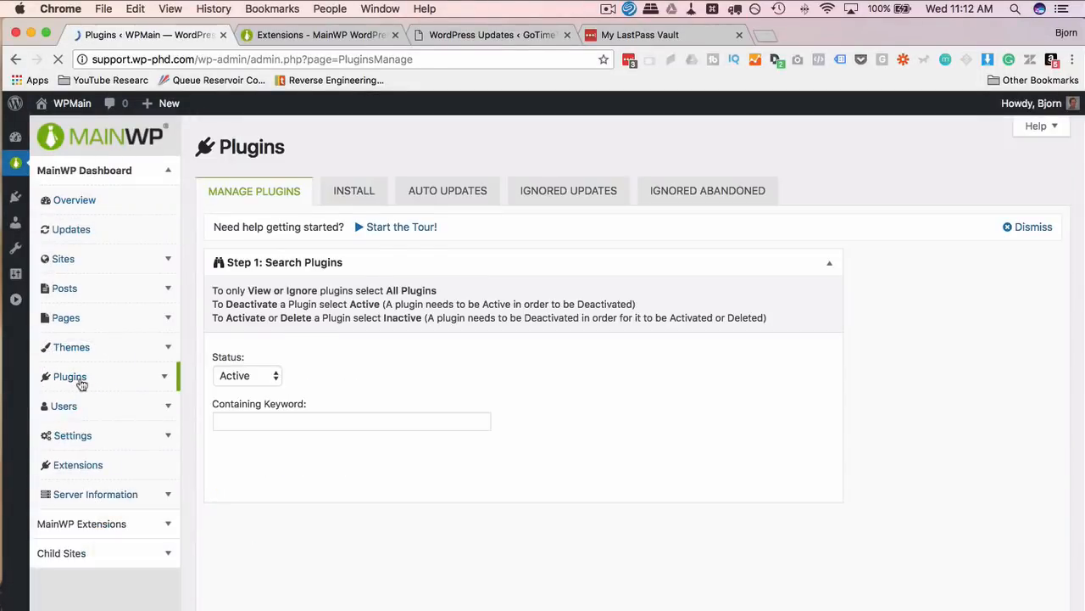
pyautogui.click(441, 190)
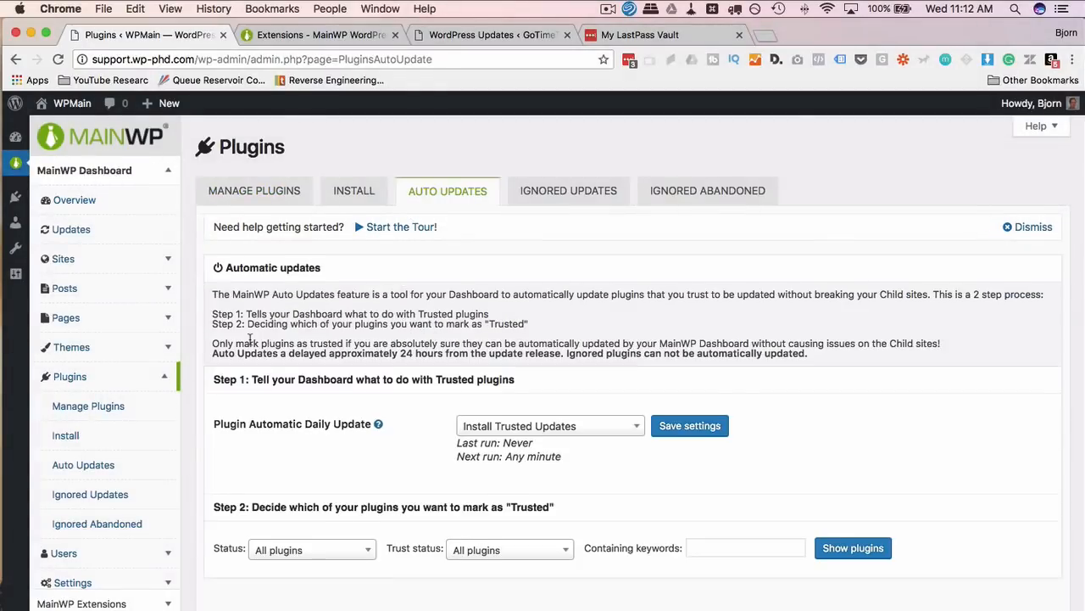
pyautogui.scroll(-2, 250, 339)
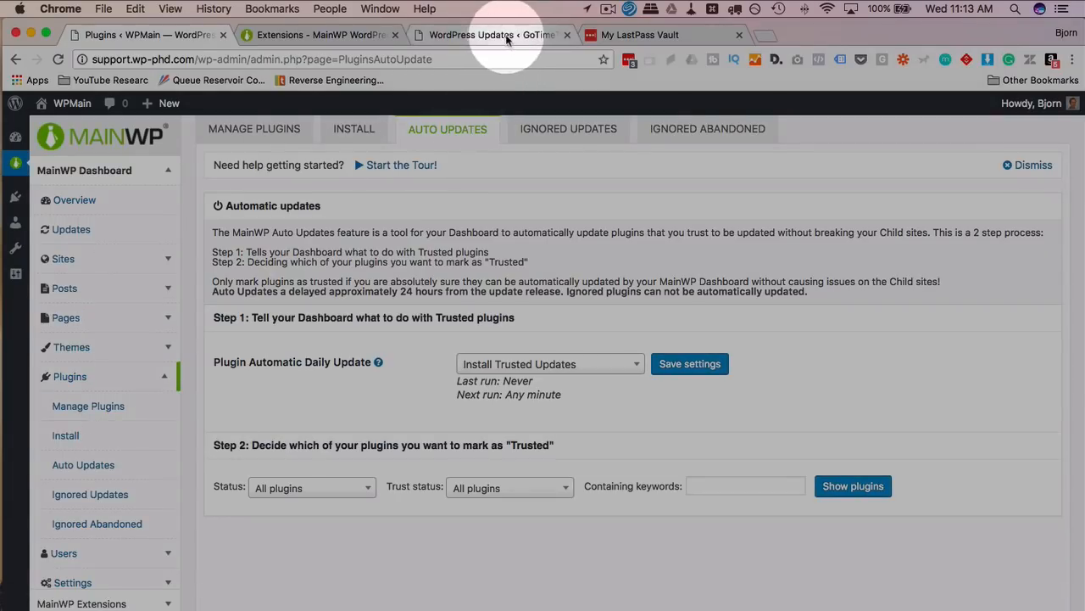
# Switch to the GoTime Summits WordPress admin and log out of that site.
pyautogui.click(506, 39)
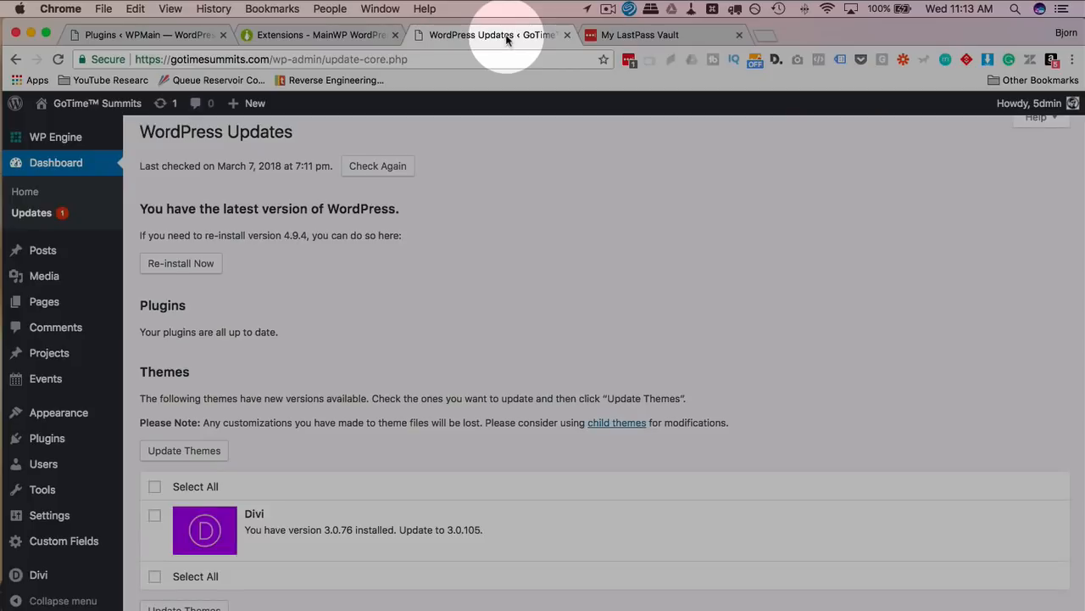
pyautogui.moveTo(999, 146)
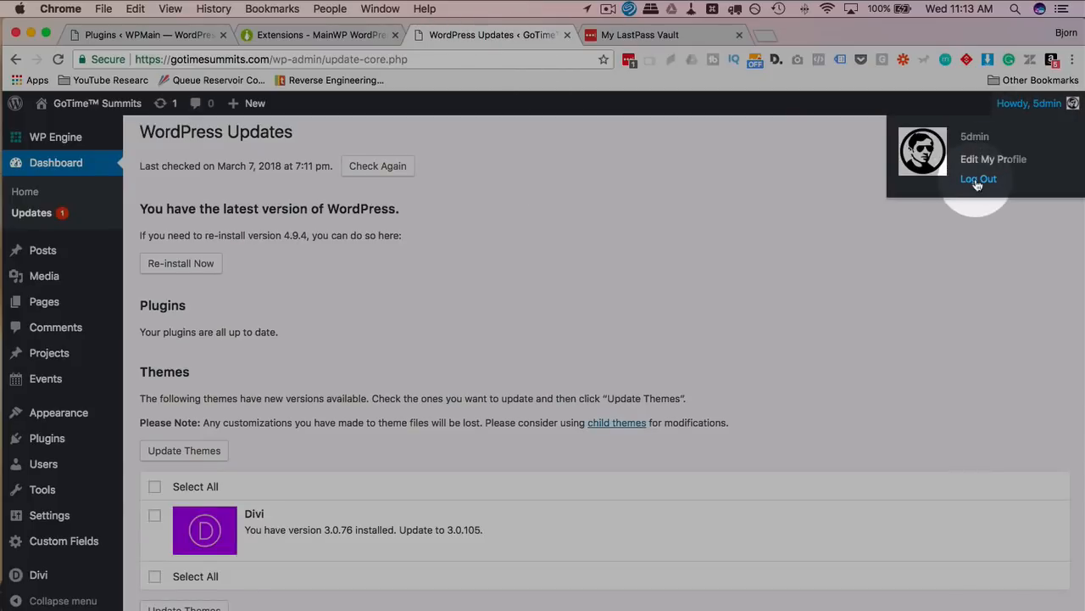
pyautogui.click(978, 180)
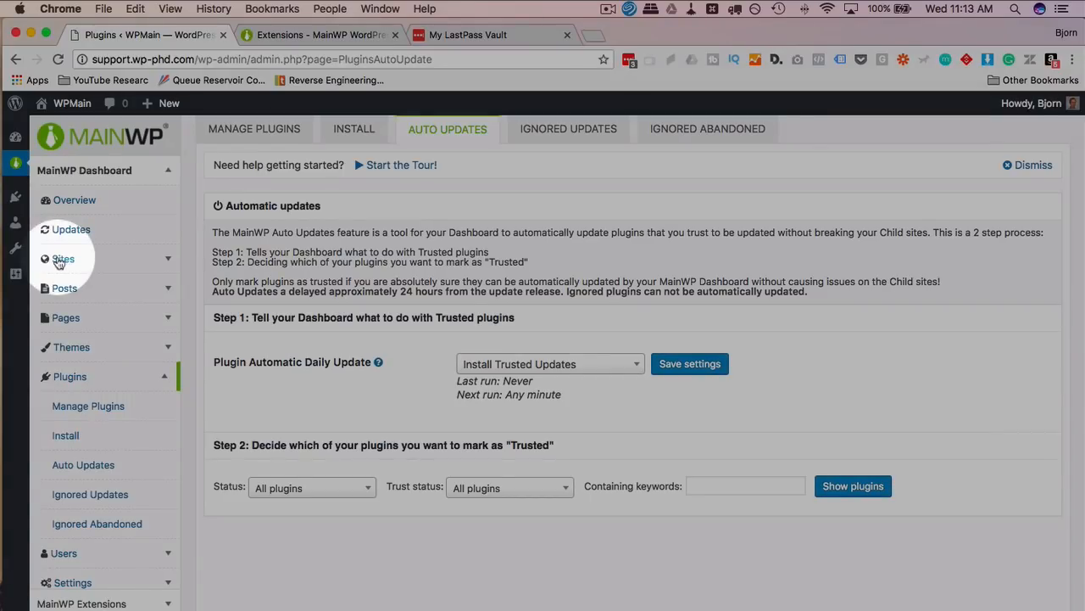
# Open the WP Admin of GoTimeSummits.com from the MainWP Manage Sites list.
pyautogui.click(58, 261)
pyautogui.click(71, 291)
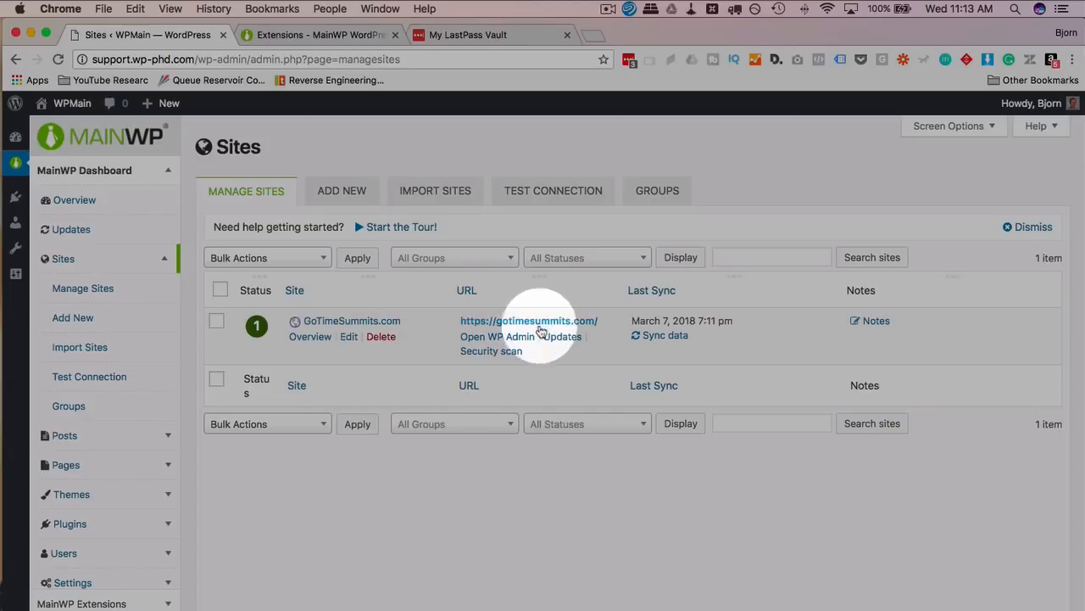
pyautogui.click(502, 337)
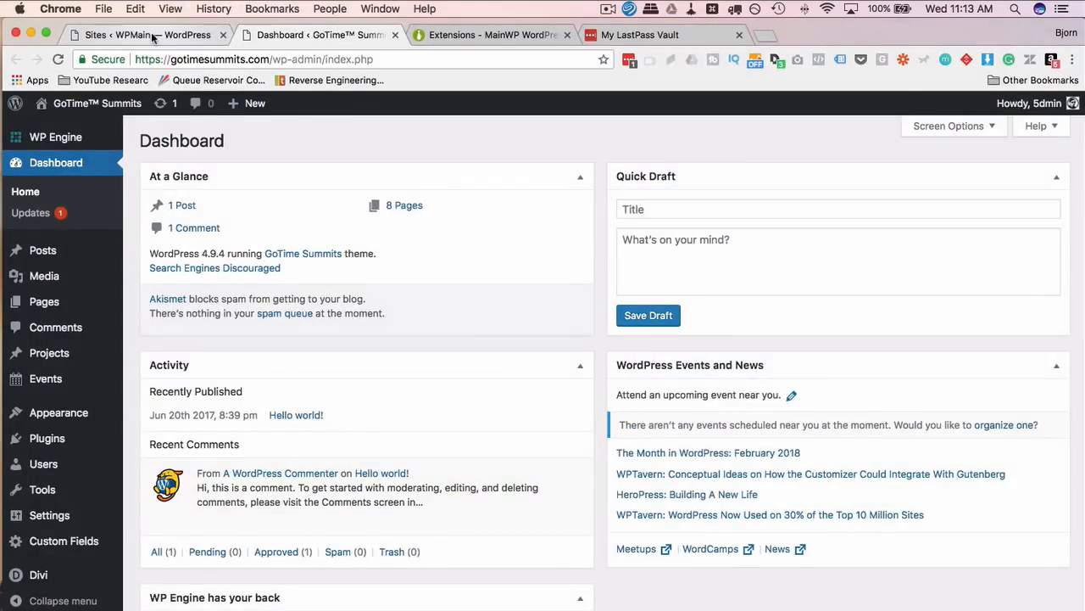
# Return to the MainWP Dashboard and review the Quick Start shortcuts and Update Overview on its Overview page.
pyautogui.click(152, 35)
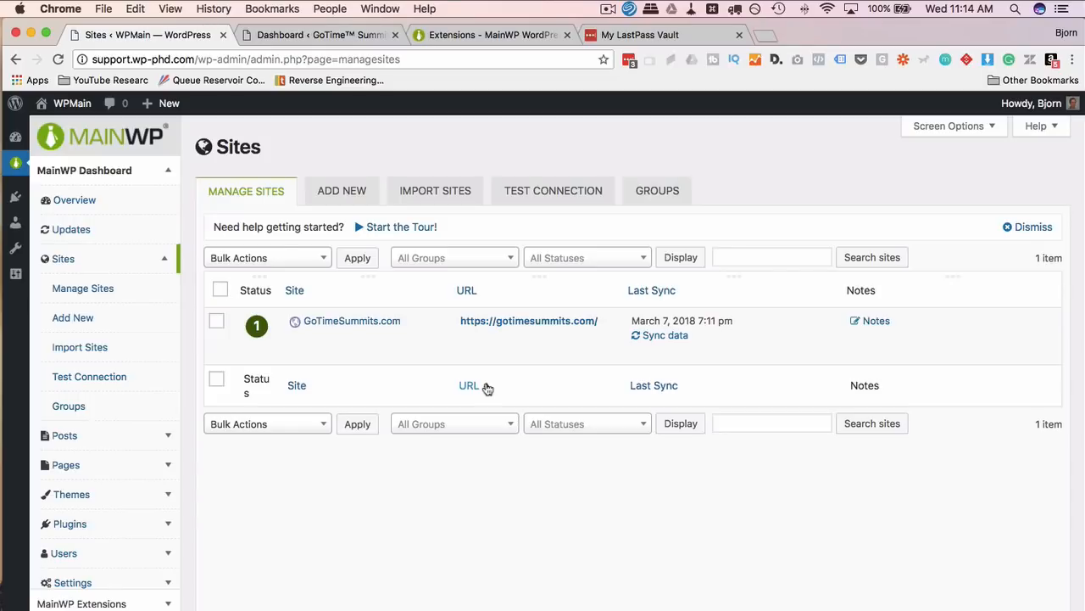
pyautogui.click(74, 201)
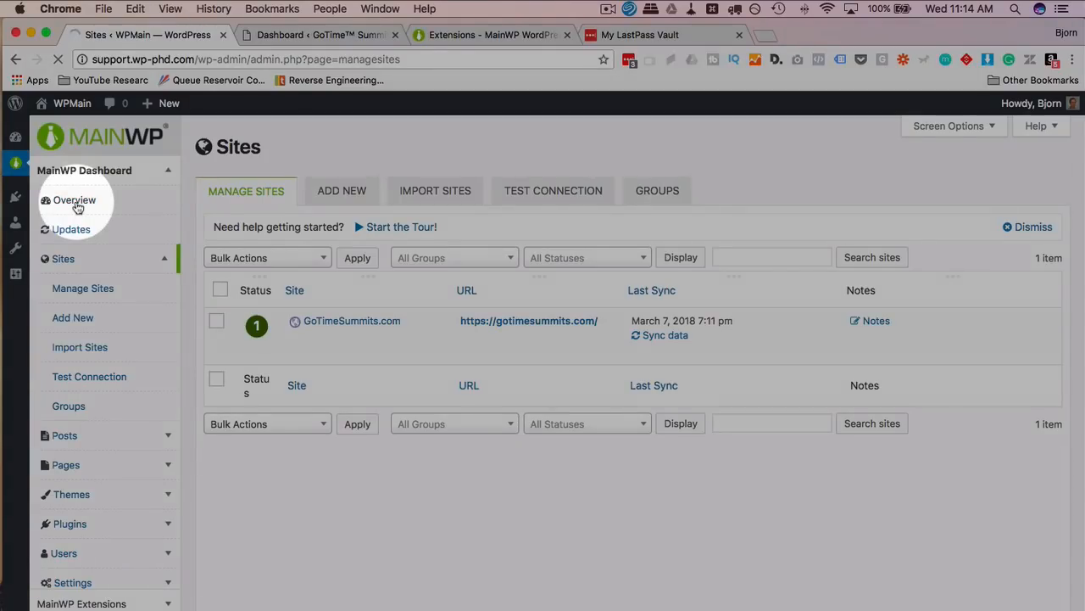
pyautogui.click(305, 158)
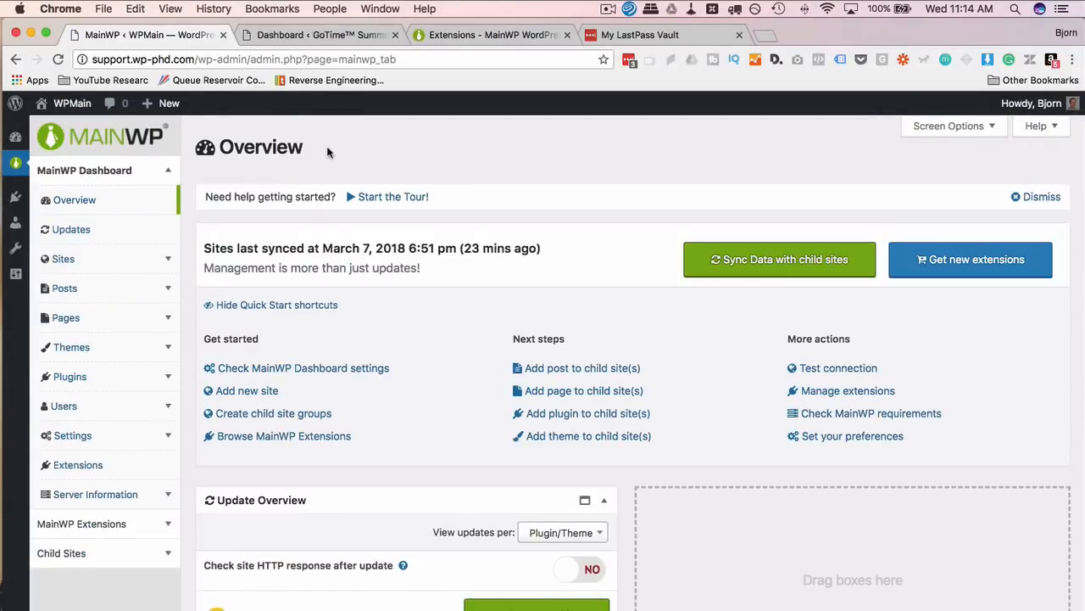
pyautogui.scroll(-5, 375, 314)
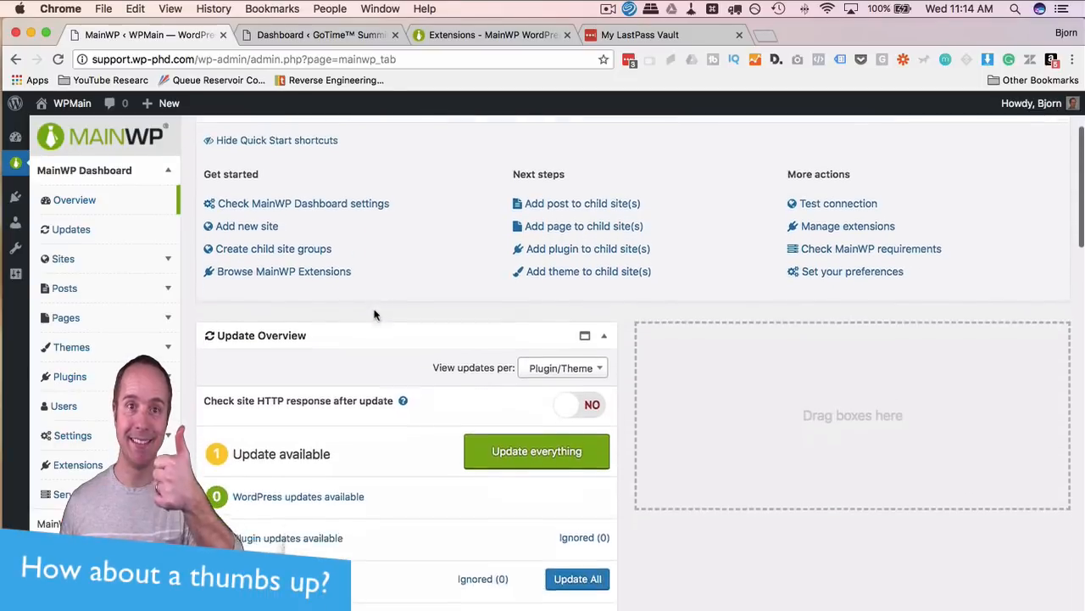
pyautogui.scroll(-4, 359, 413)
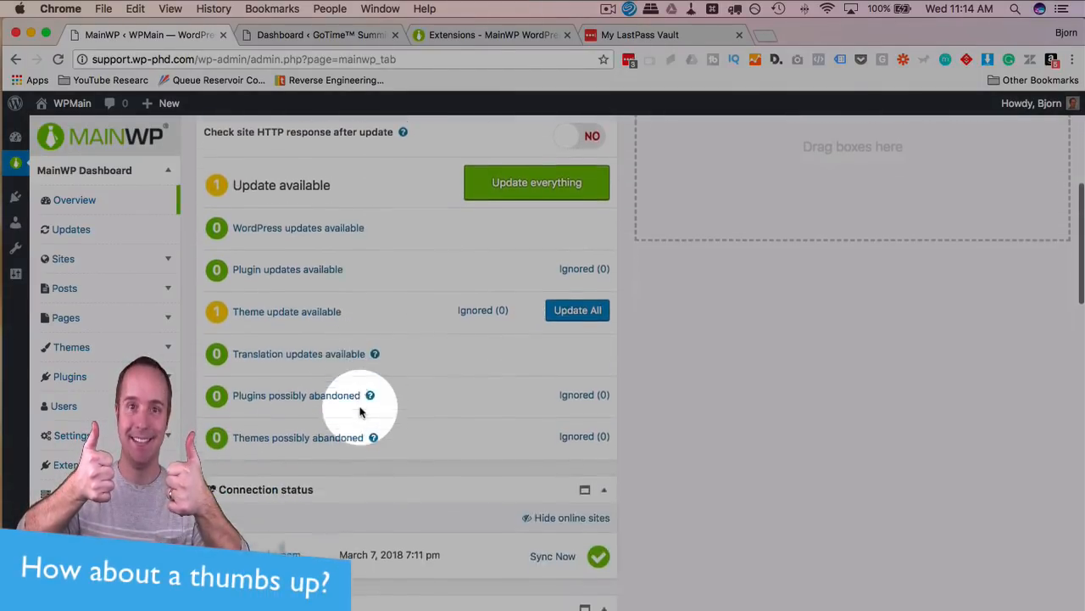
pyautogui.scroll(-4, 363, 412)
pyautogui.scroll(9, 384, 318)
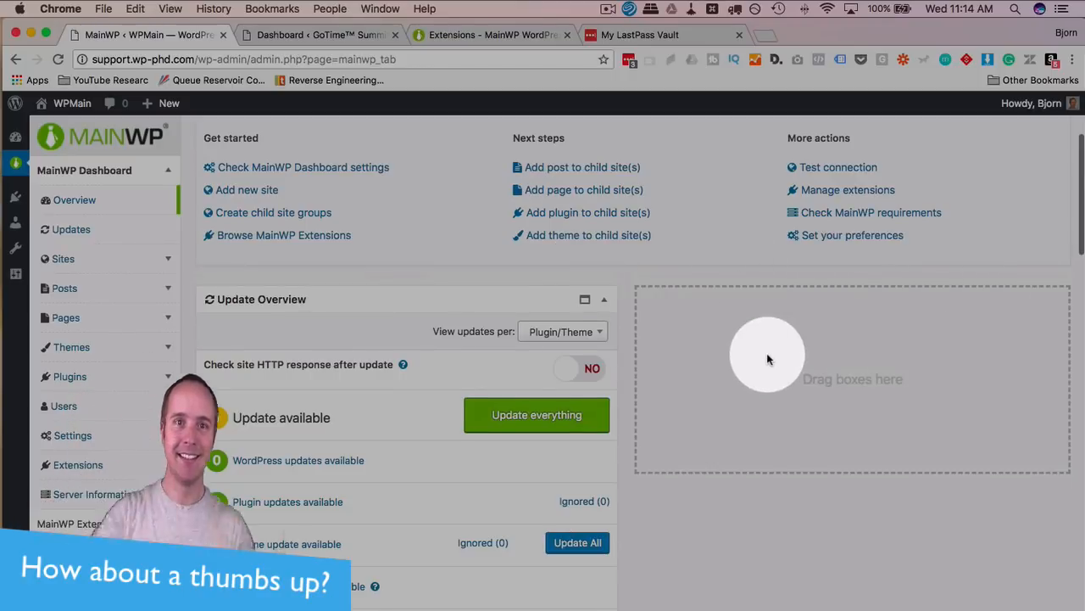
pyautogui.scroll(2, 767, 359)
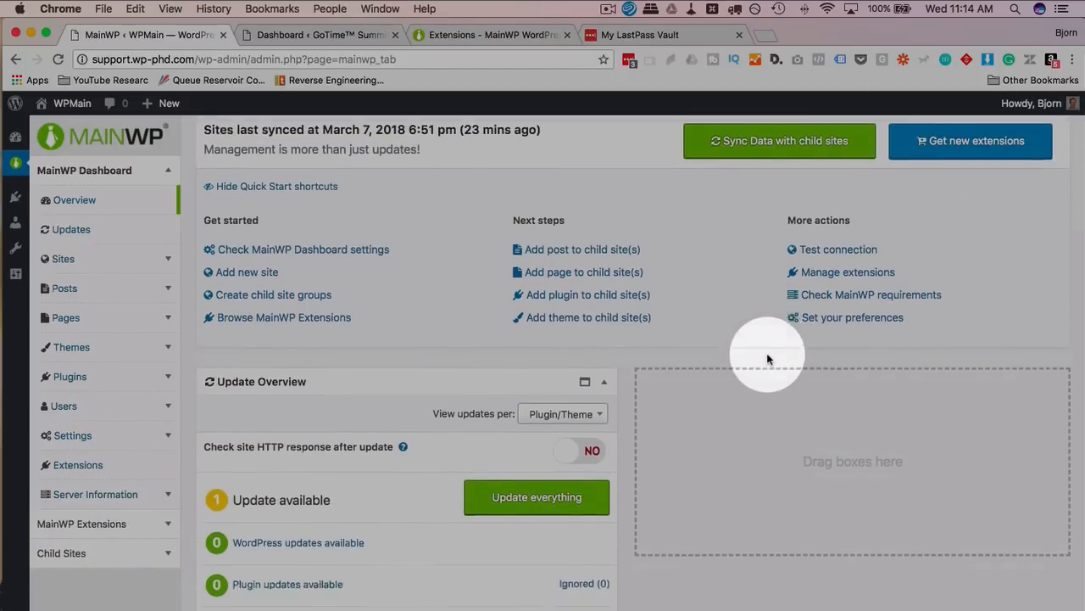
# Examine the Overview page's connection status, recent posts and pages, security issues, extensions and helpful links.
pyautogui.scroll(-6, 767, 359)
pyautogui.scroll(-5, 768, 359)
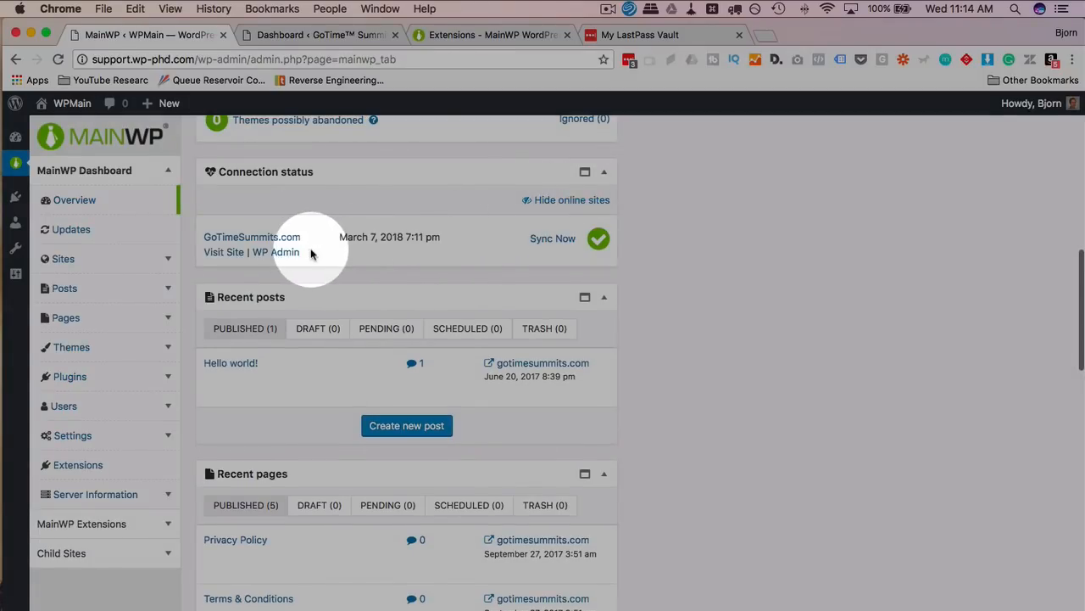
pyautogui.scroll(-2, 532, 246)
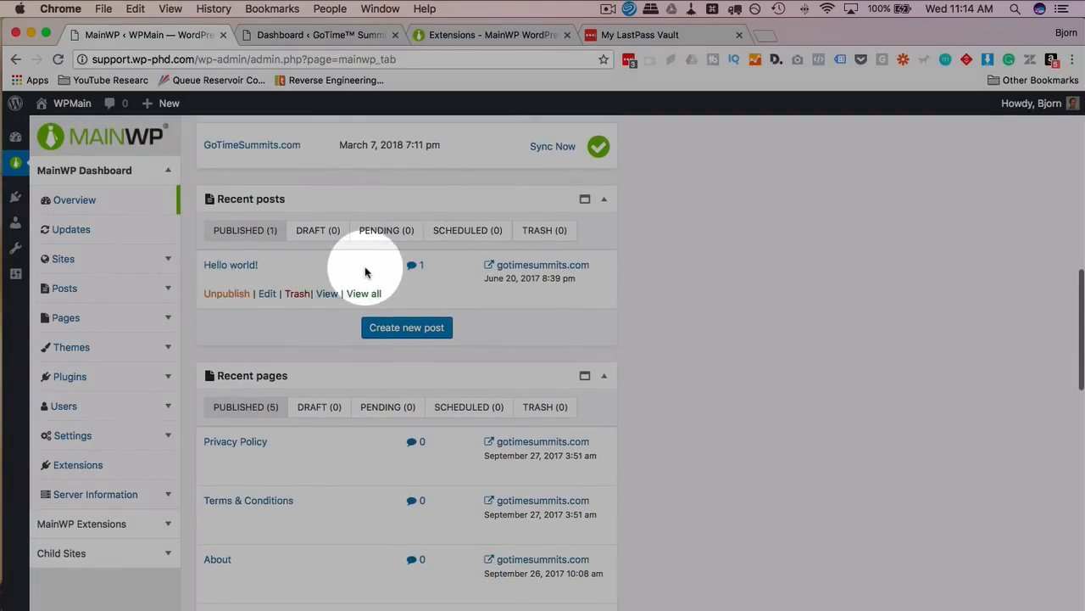
pyautogui.scroll(-3, 383, 276)
pyautogui.scroll(-5, 359, 384)
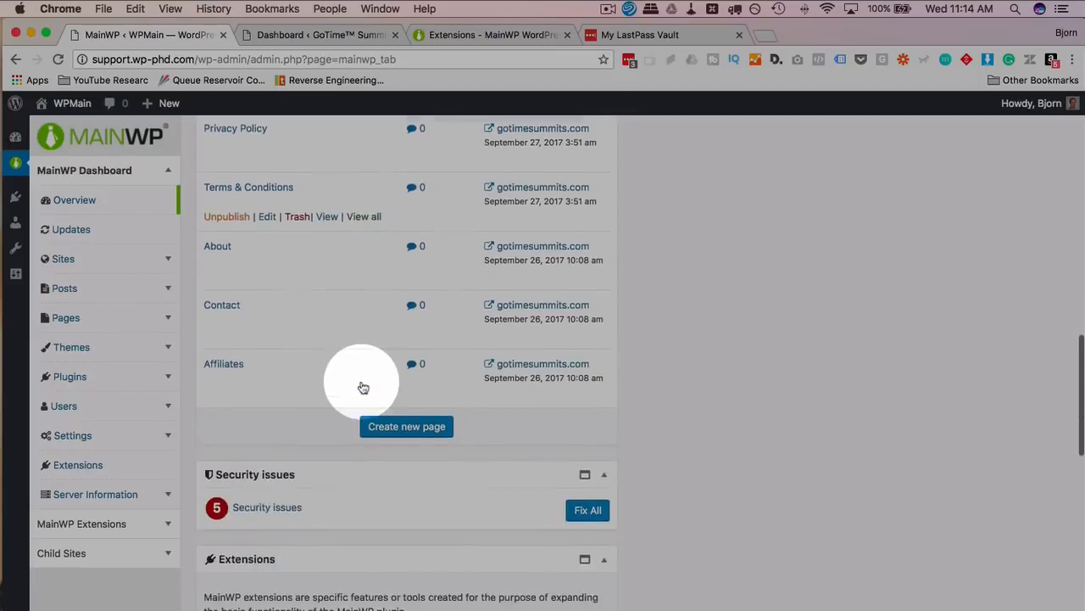
pyautogui.scroll(-3, 360, 383)
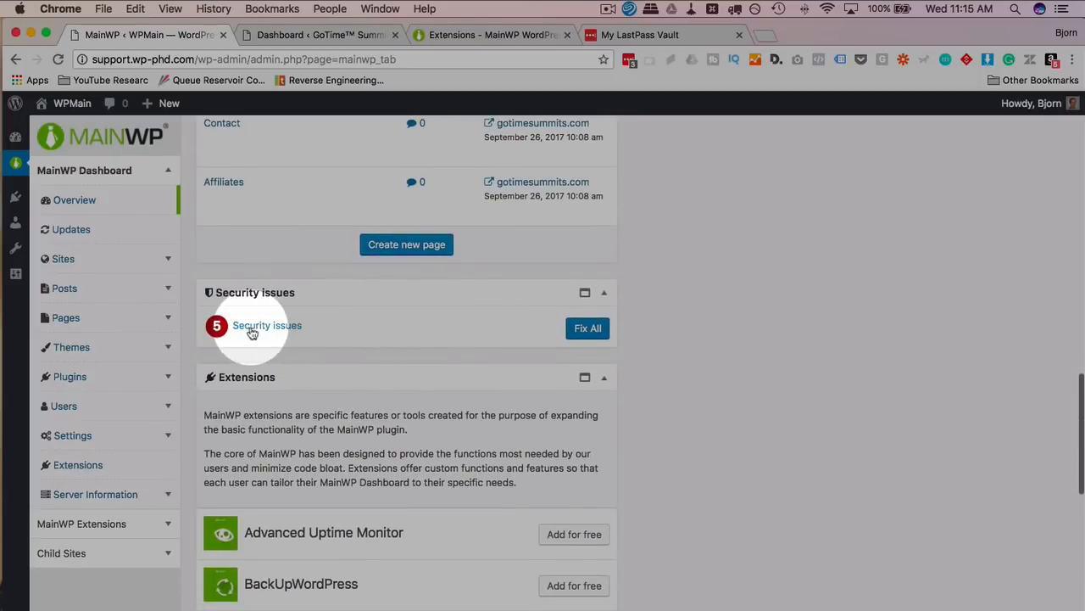
pyautogui.scroll(-5, 368, 334)
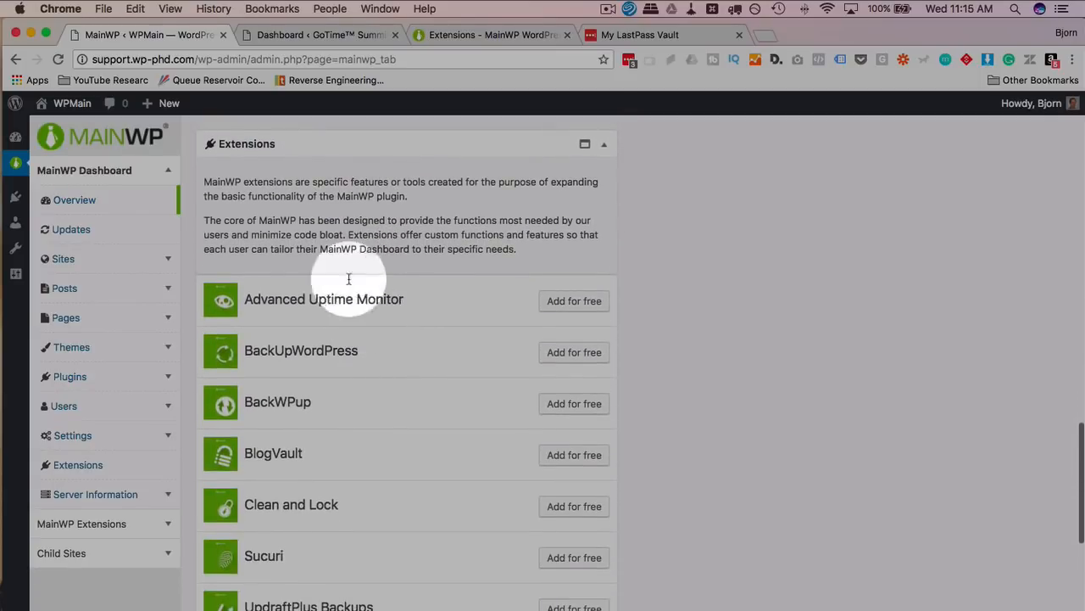
pyautogui.scroll(-3, 348, 278)
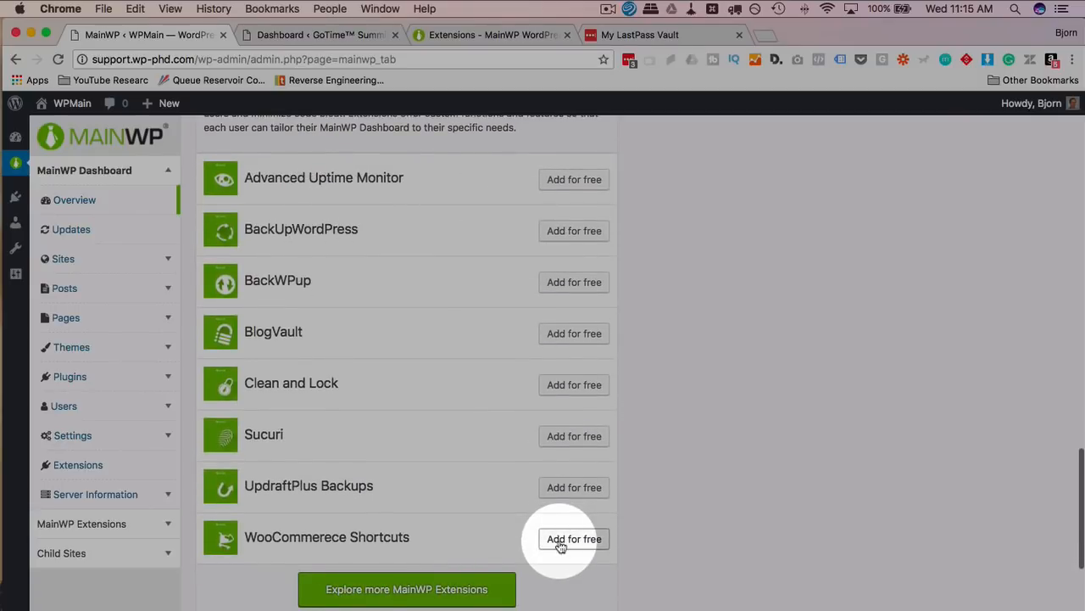
pyautogui.scroll(-1, 560, 546)
pyautogui.scroll(-6, 560, 546)
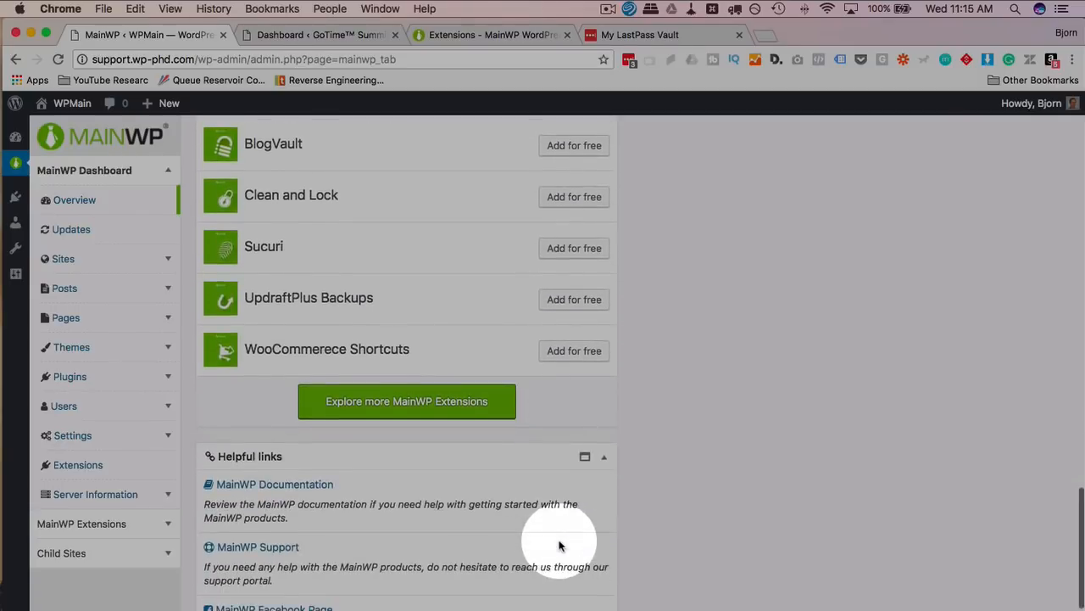
pyautogui.scroll(-3, 560, 546)
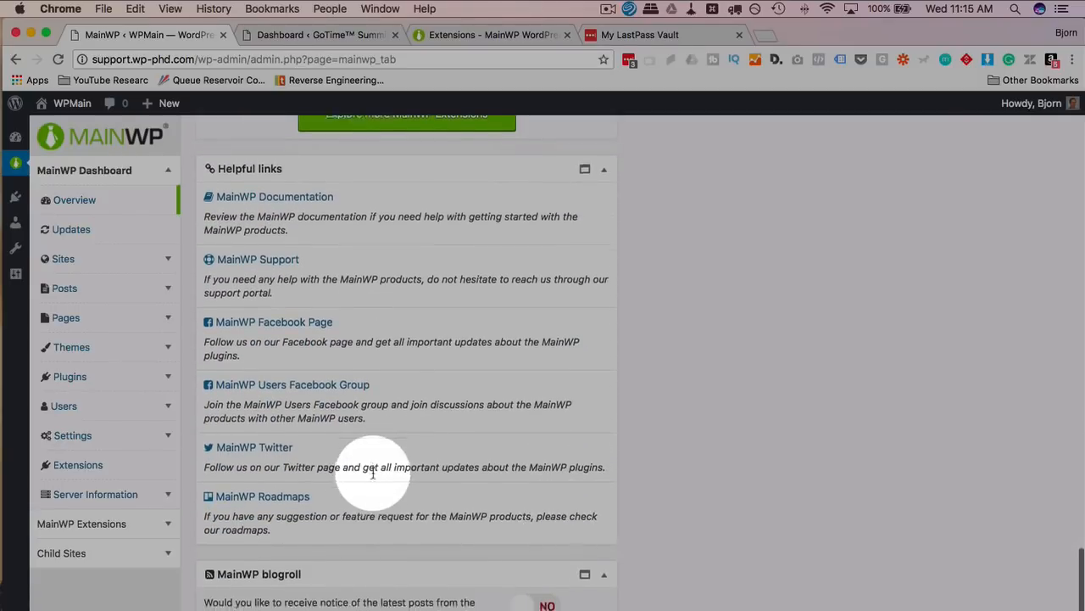
pyautogui.scroll(20, 373, 478)
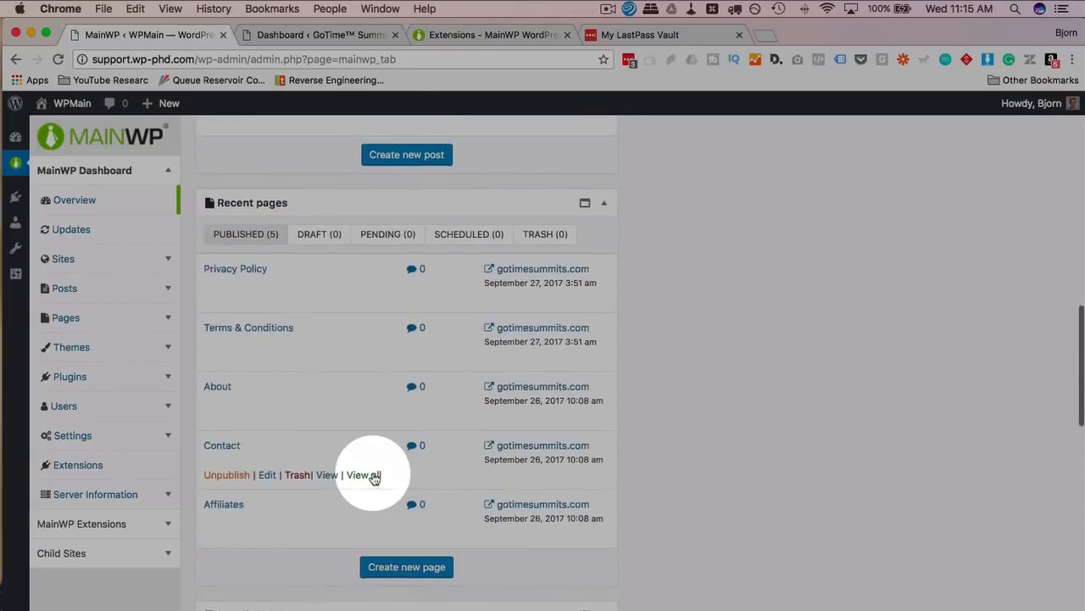
pyautogui.scroll(3, 373, 473)
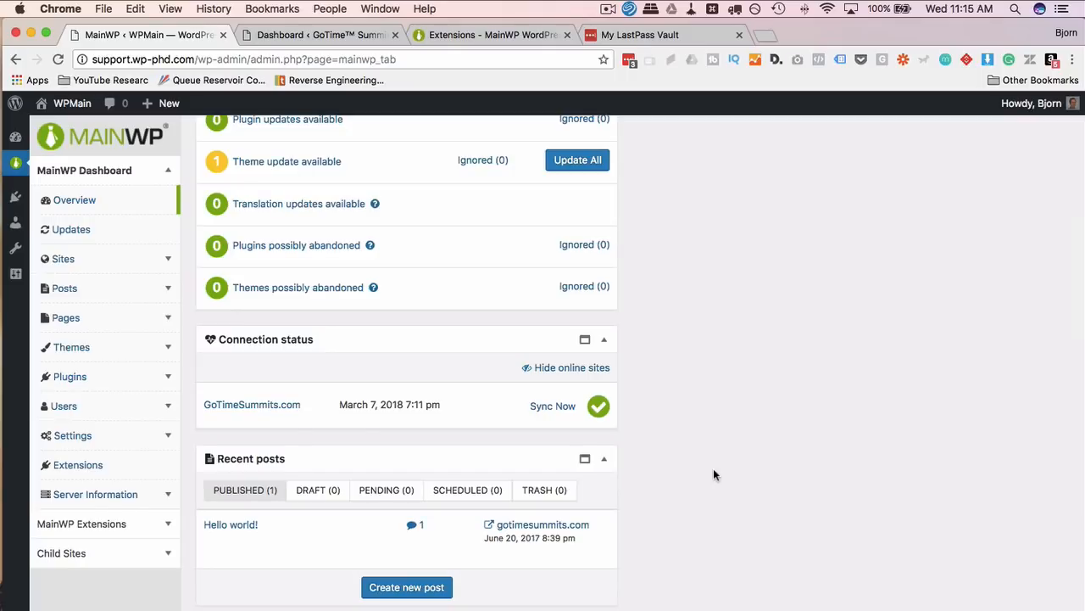
pyautogui.scroll(-3, 714, 475)
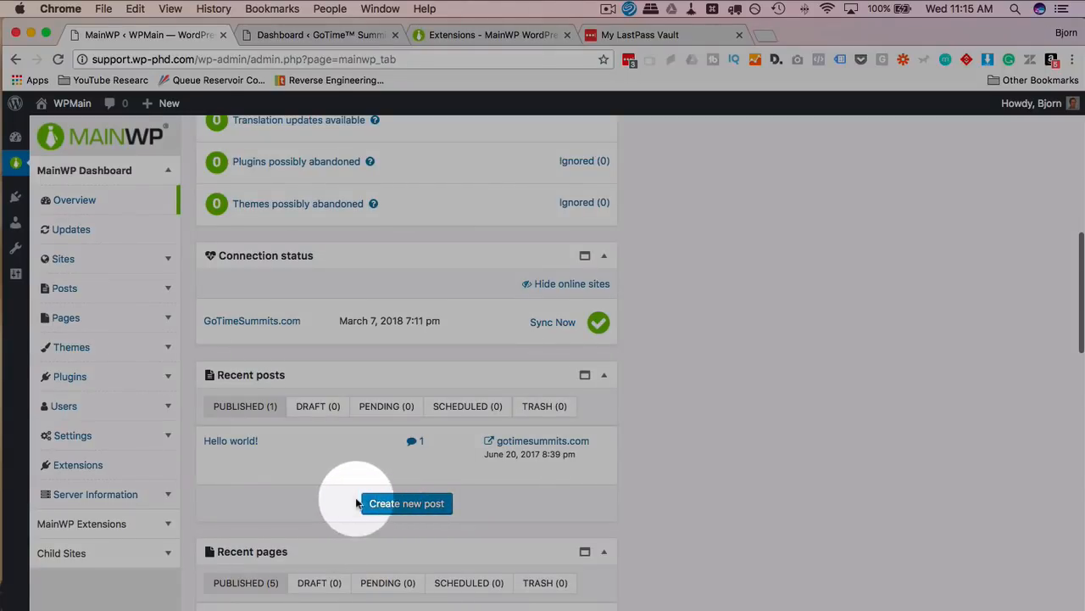
pyautogui.moveTo(263, 452)
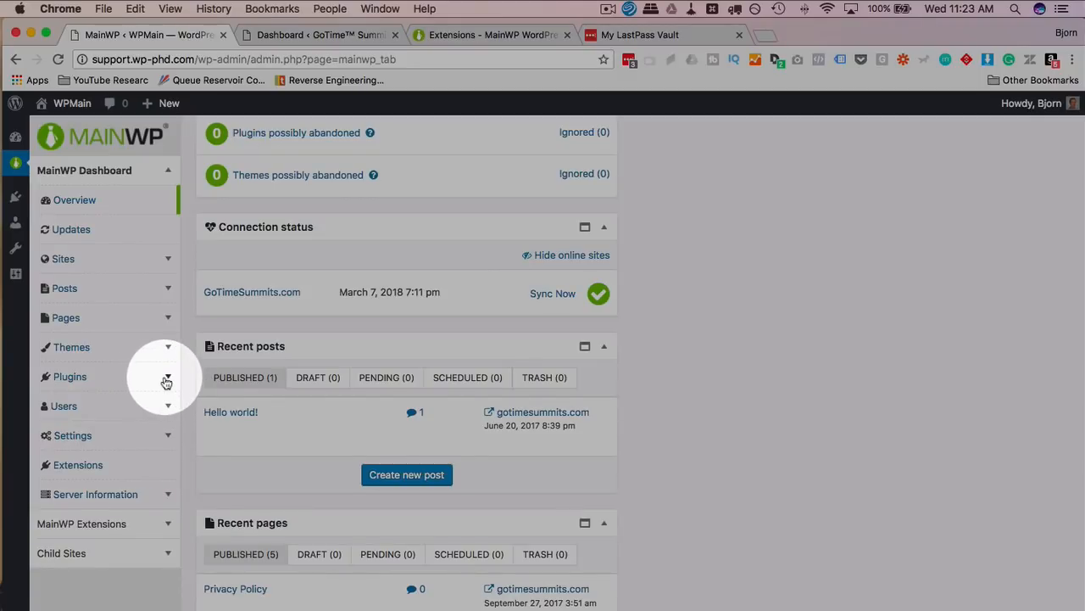
# Open the Manage Plugins page in the MainWP Dashboard.
pyautogui.click(154, 380)
pyautogui.click(84, 408)
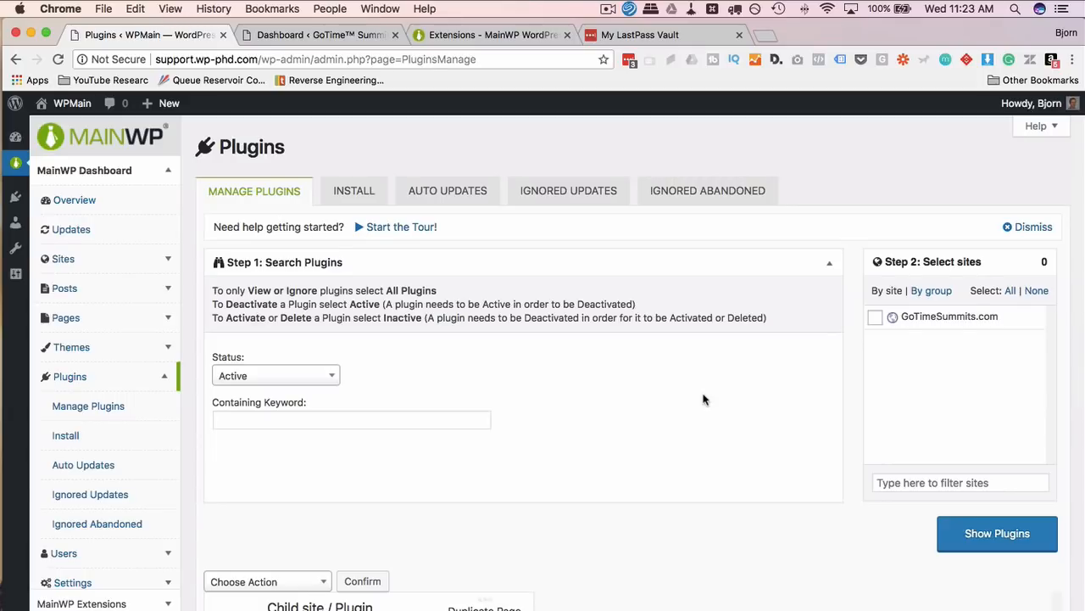
# Search Google in a new browser tab for "clone plugin seo hack wordfence".
pyautogui.press('super+t')
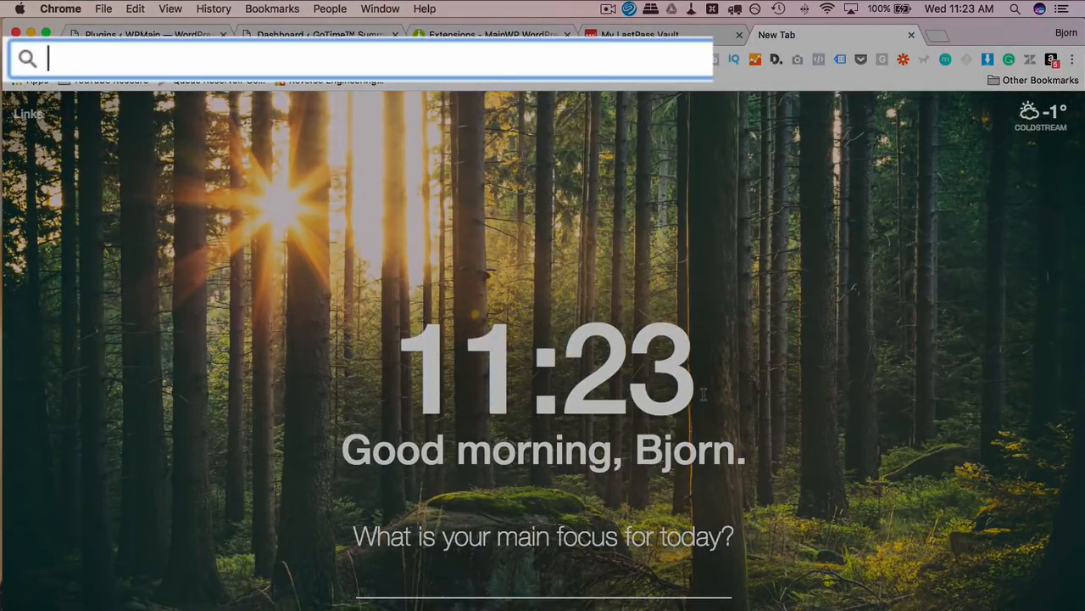
pyautogui.write('clone plugin ')
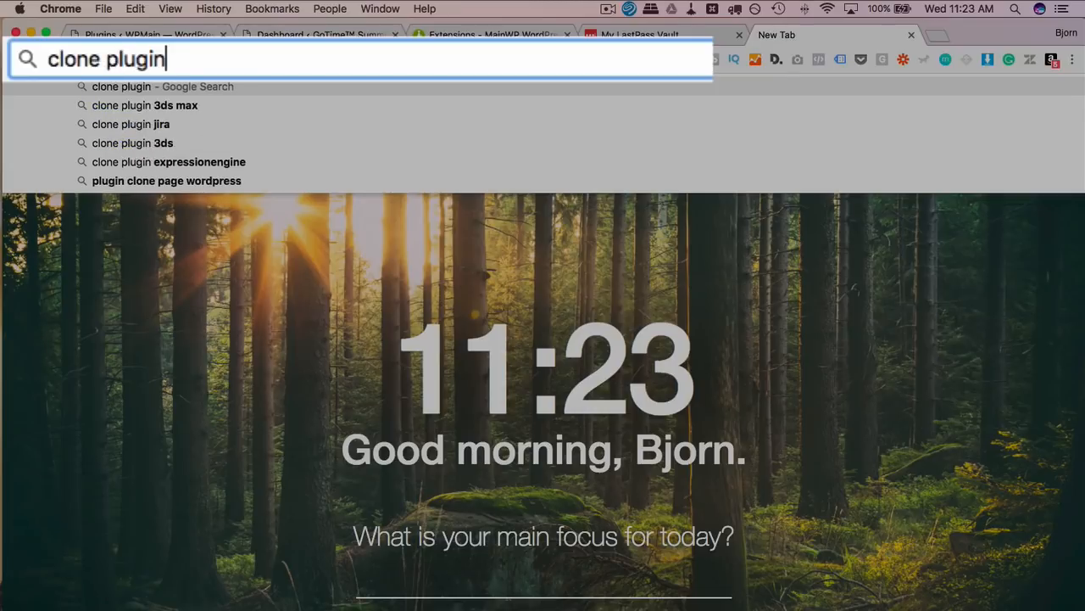
pyautogui.write('seo ha')
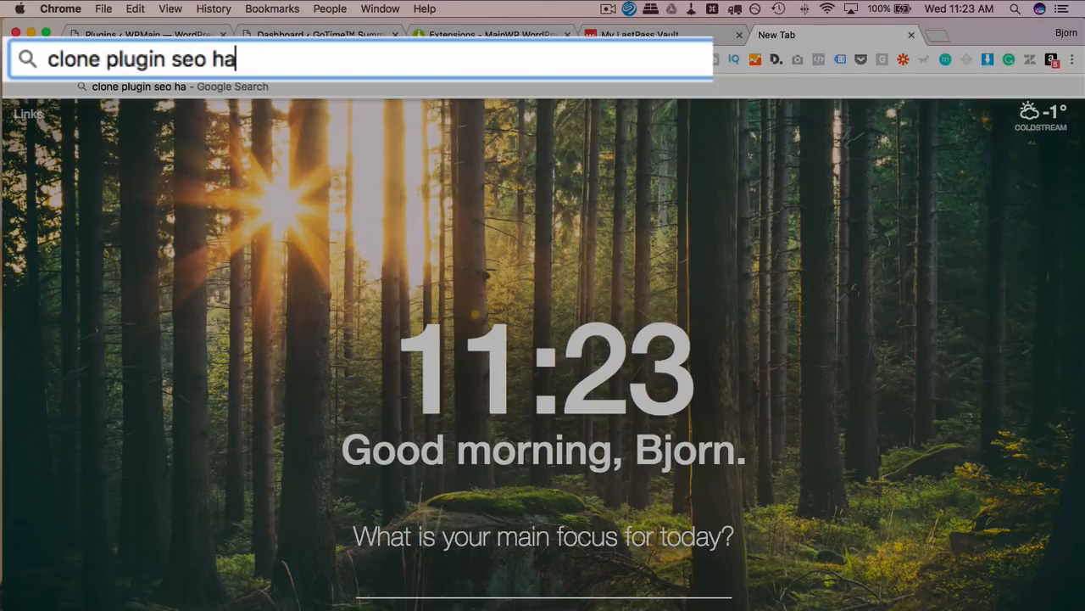
pyautogui.write('ck wordfence')
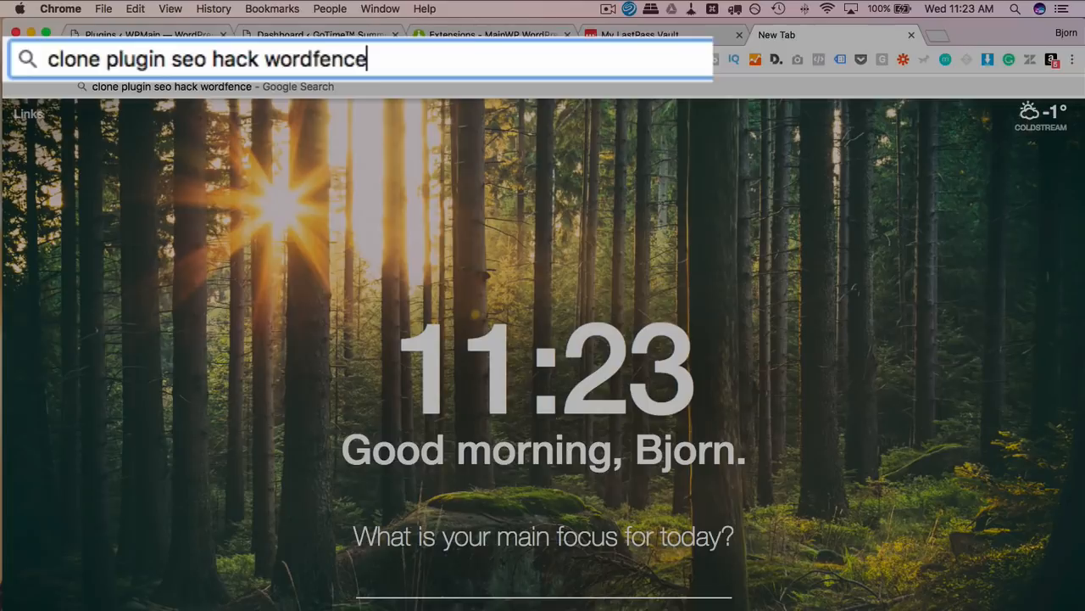
pyautogui.press('Return')
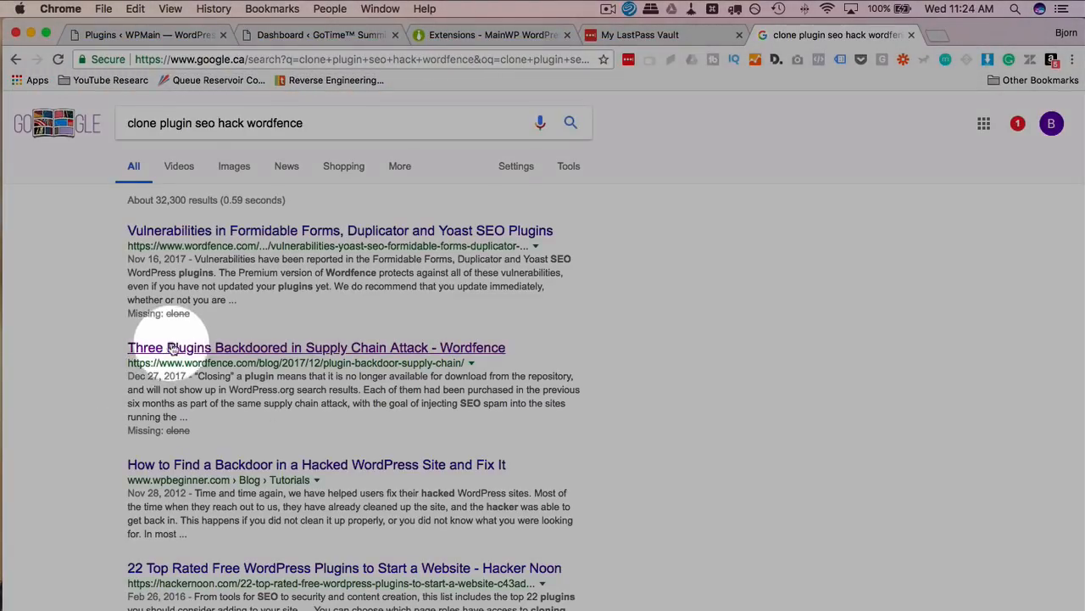
# Open the Wordfence article on vulnerabilities in Formidable Forms, Duplicator and Yoast SEO plugins from the search results.
pyautogui.scroll(-2, 187, 349)
pyautogui.scroll(2, 145, 359)
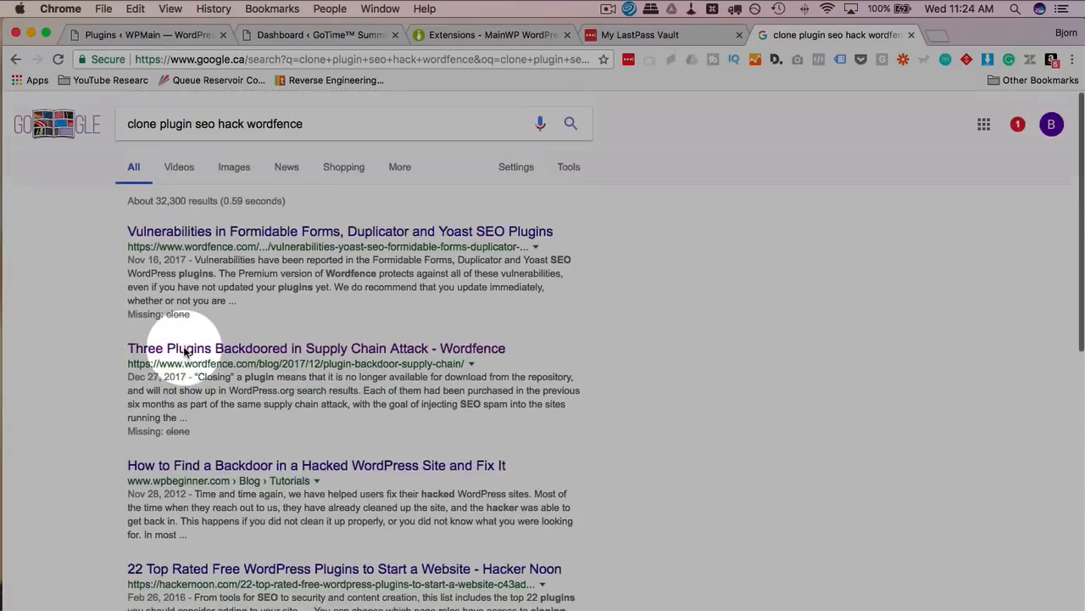
pyautogui.click(221, 238)
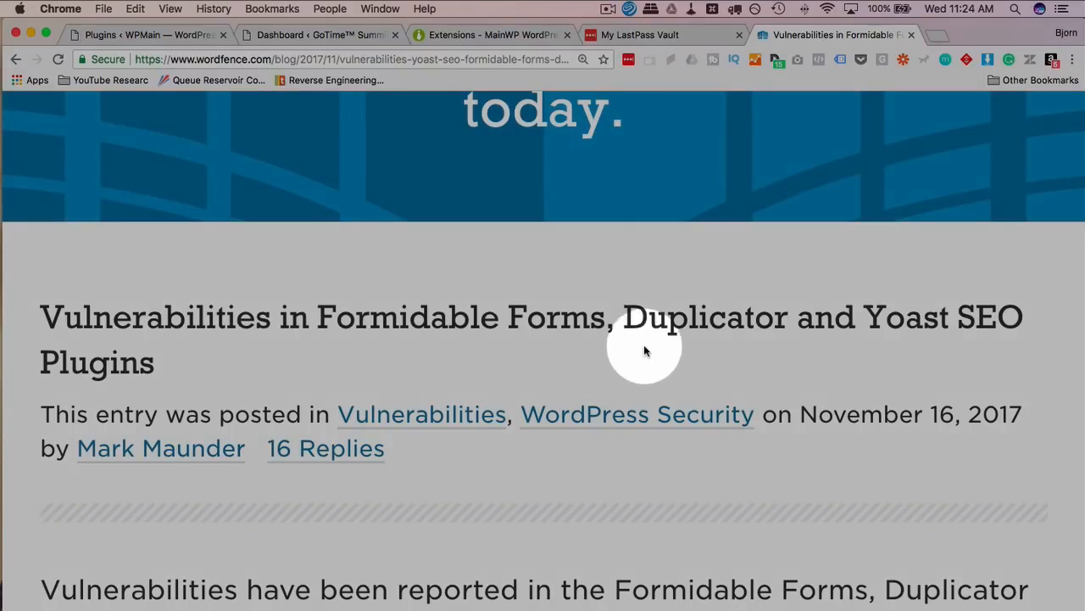
# Read the Wordfence article's headline, highlighting the affected plugin names such as Duplicator and Yoast SEO.
pyautogui.doubleClick(681, 318)
pyautogui.doubleClick(886, 316)
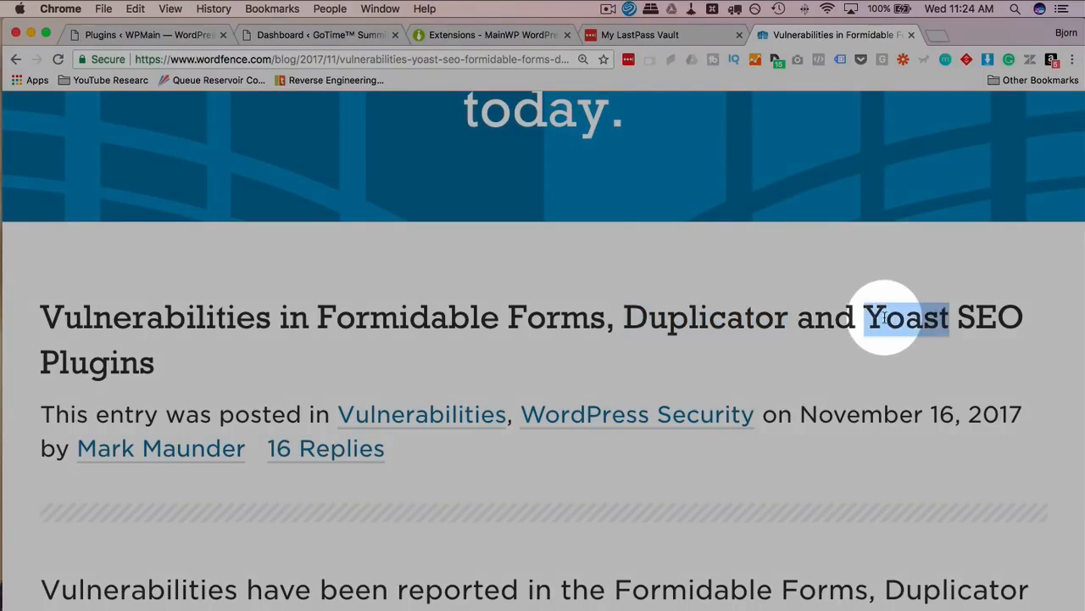
pyautogui.click(968, 316)
pyautogui.doubleClick(984, 317)
pyautogui.doubleClick(95, 361)
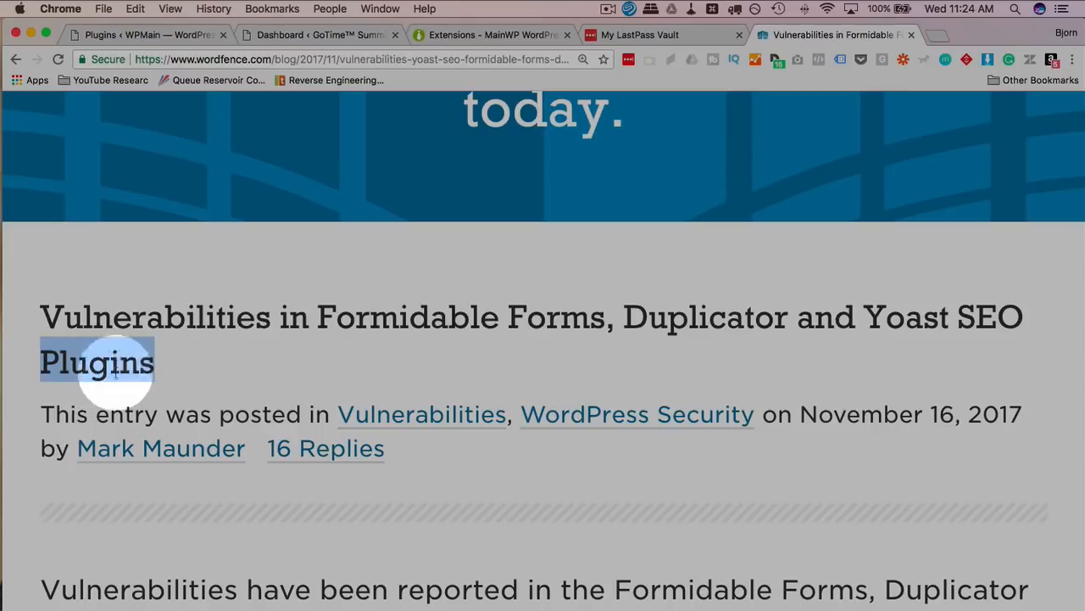
pyautogui.click(881, 329)
pyautogui.doubleClick(929, 315)
pyautogui.click(925, 316)
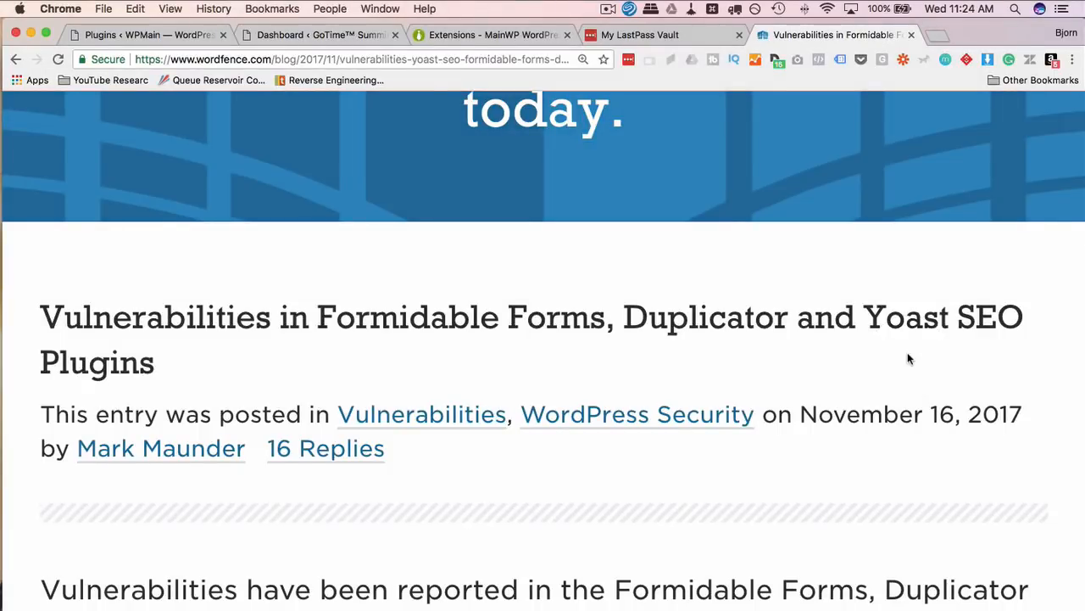
# Search the active plugins on GoTimeSummits.com for the keyword "duplicate" in MainWP's Manage Plugins page.
pyautogui.doubleClick(709, 322)
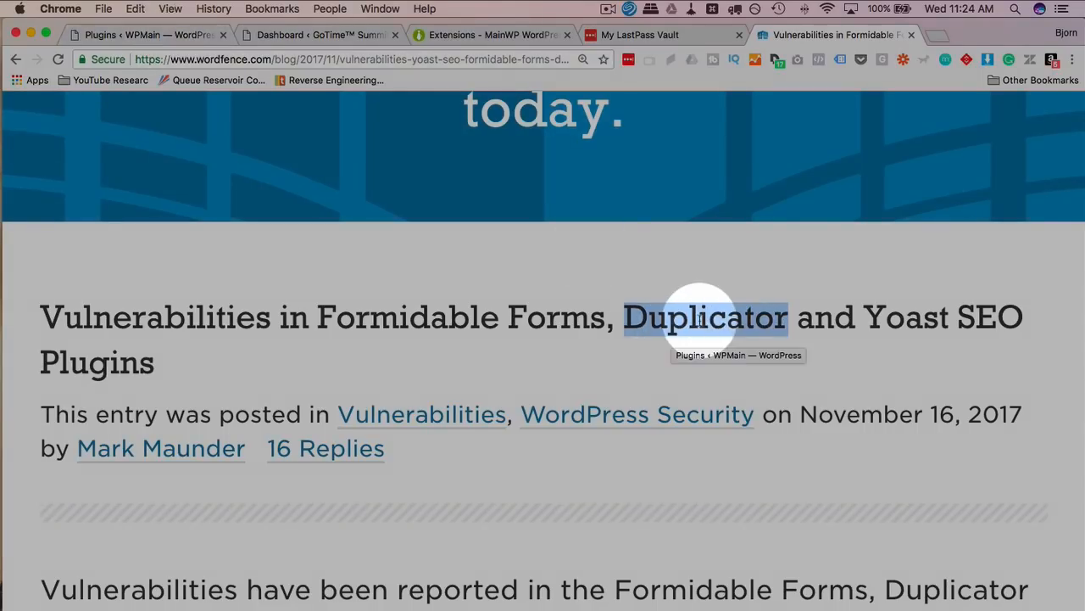
pyautogui.click(172, 40)
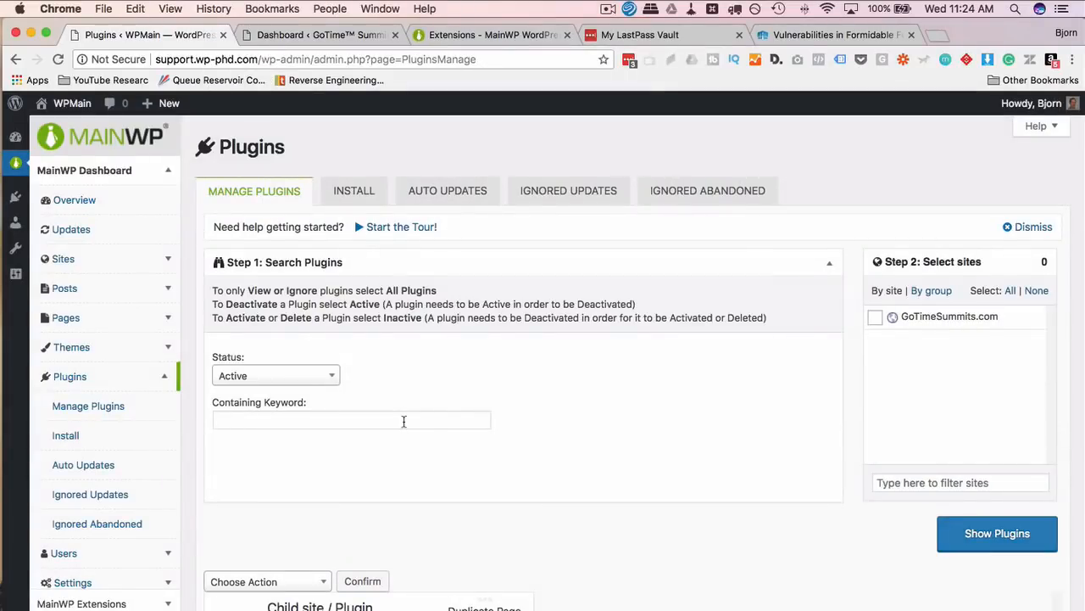
pyautogui.click(403, 421)
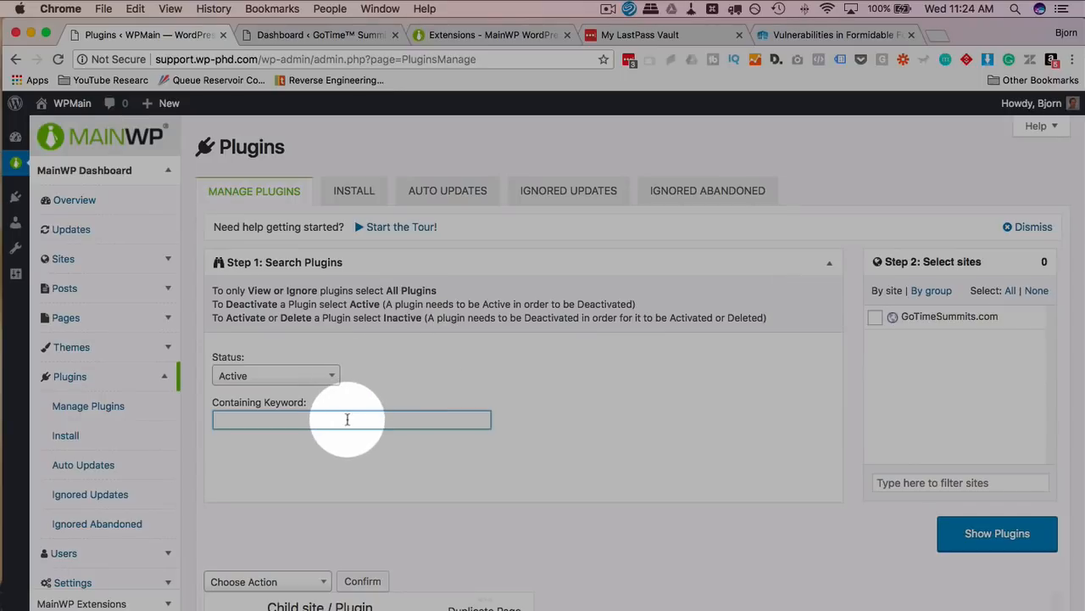
pyautogui.write('duplicate')
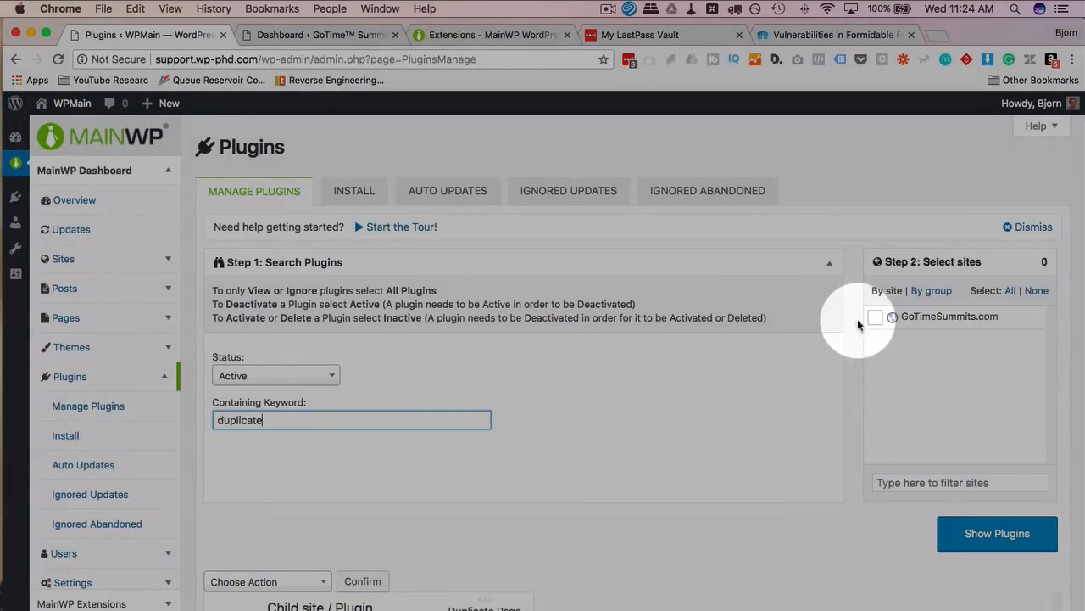
pyautogui.click(875, 317)
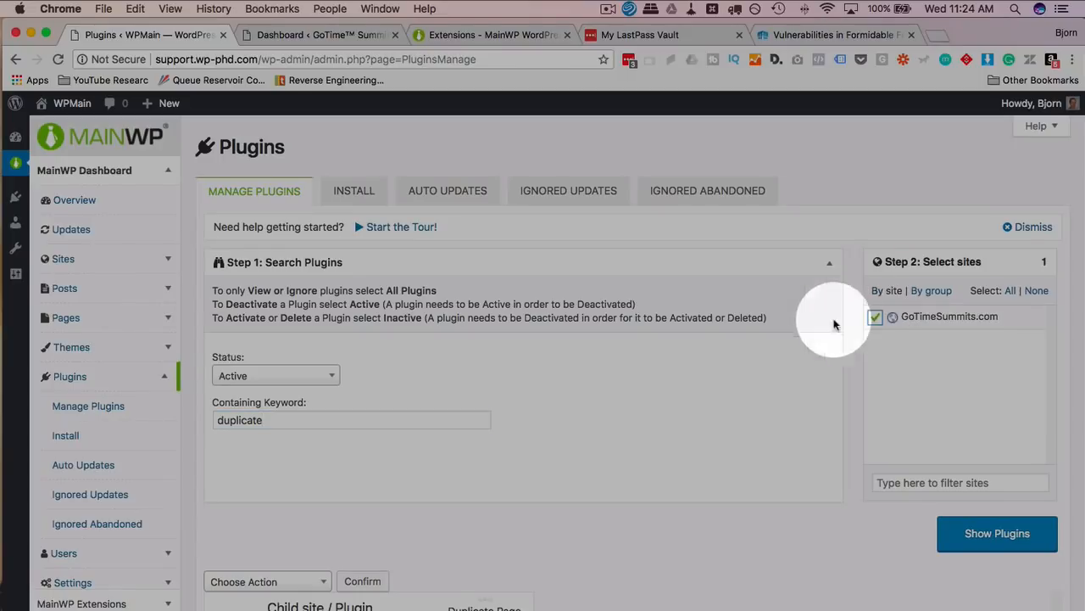
pyautogui.doubleClick(235, 417)
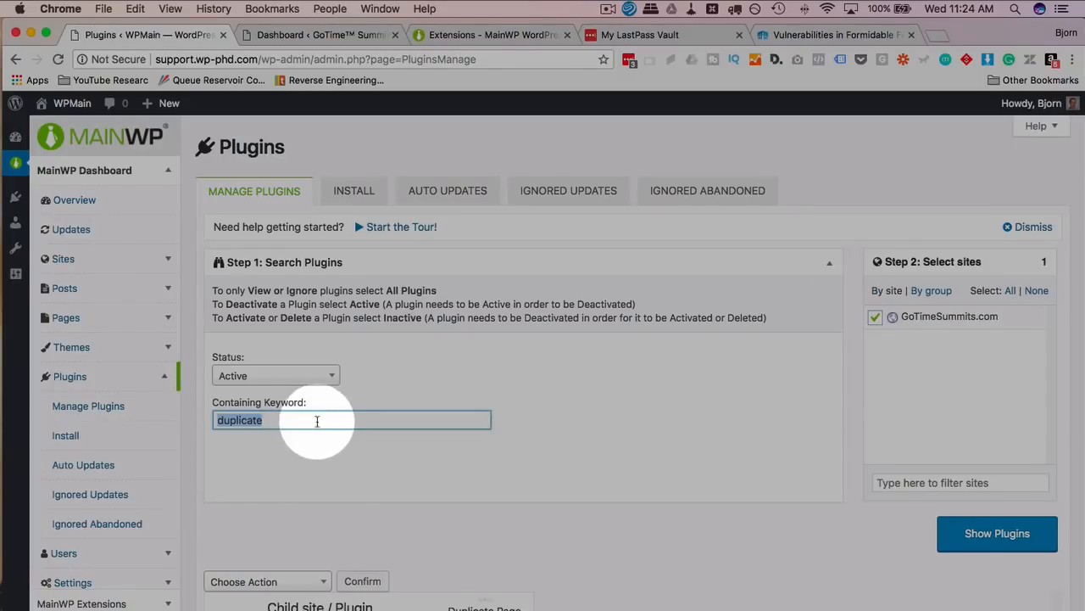
pyautogui.click(958, 536)
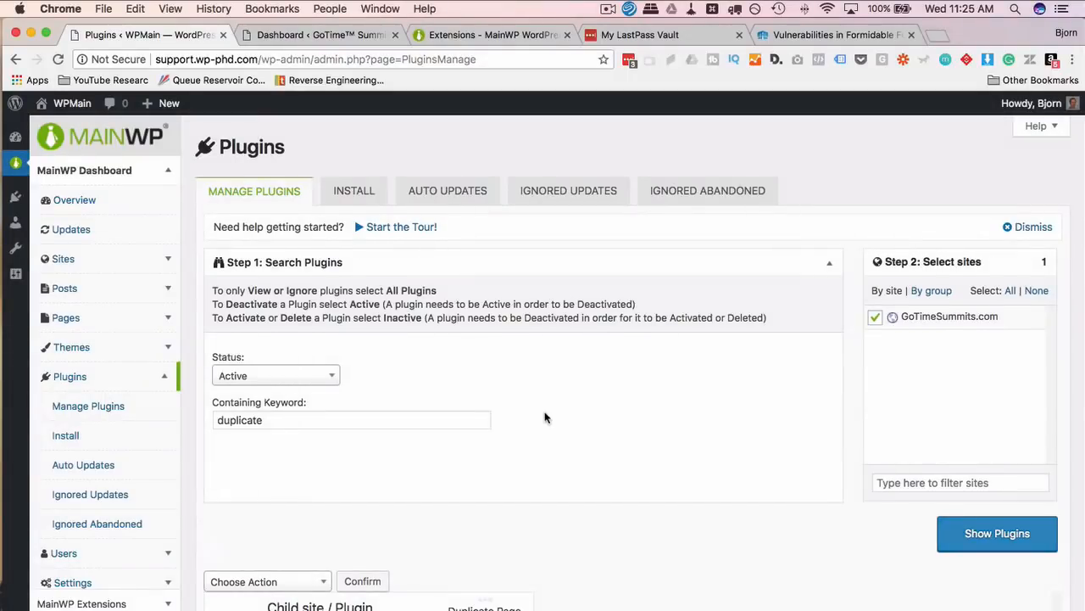
# Select the Duplicate Page plugin on gotimesummits.com and choose Deactivate as the action for it.
pyautogui.scroll(-5, 551, 418)
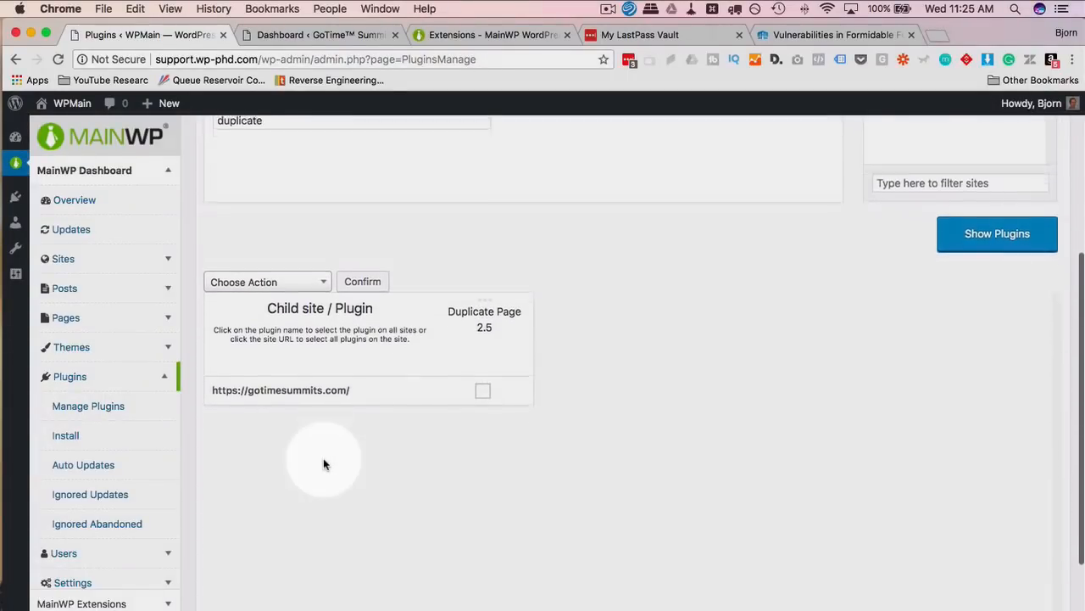
pyautogui.scroll(2, 324, 458)
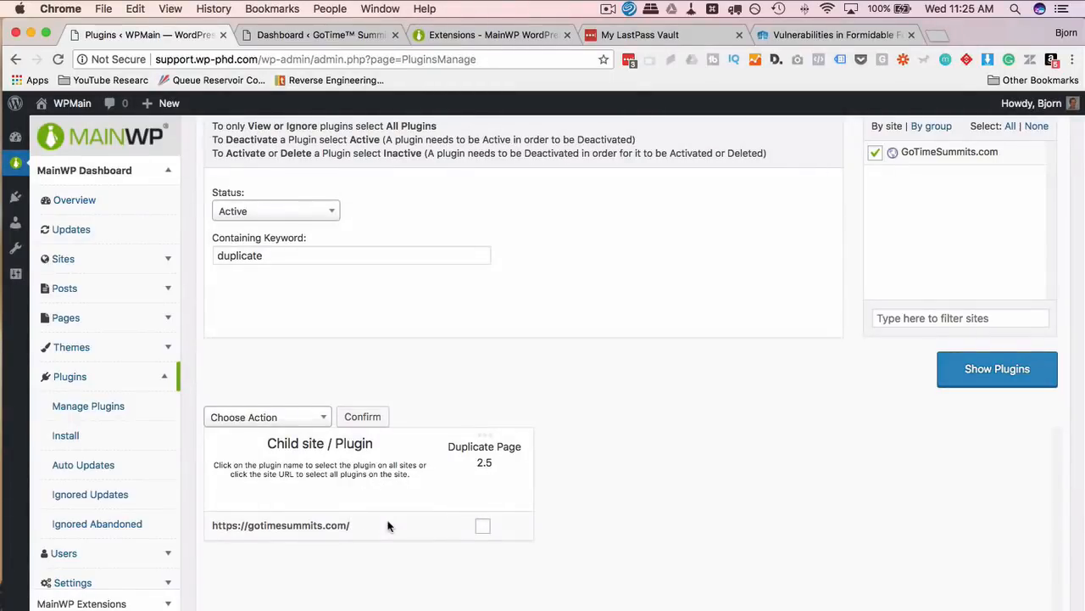
pyautogui.click(279, 525)
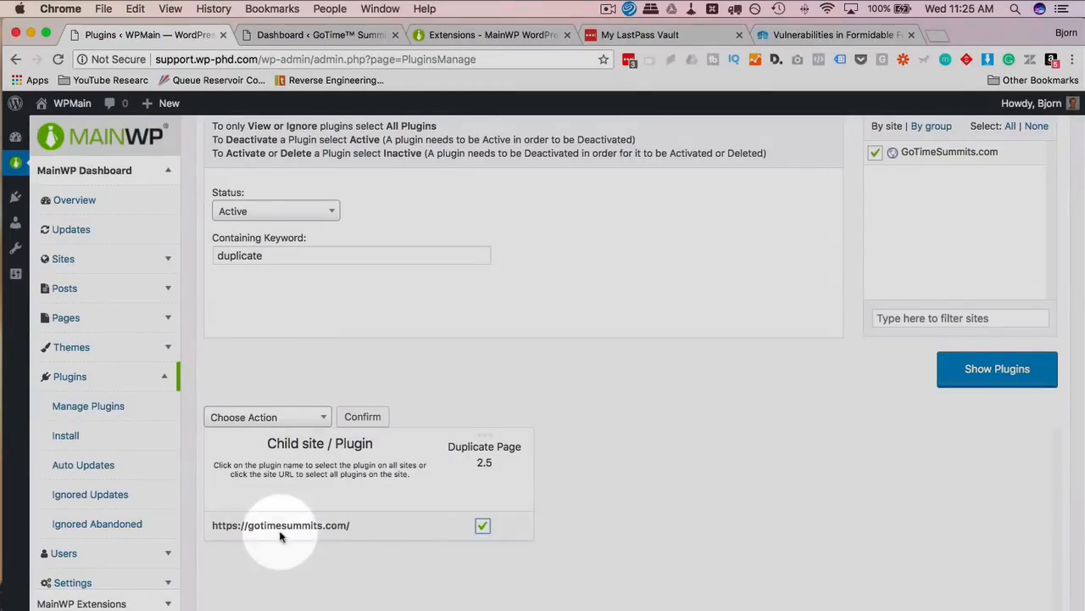
pyautogui.scroll(-1, 533, 549)
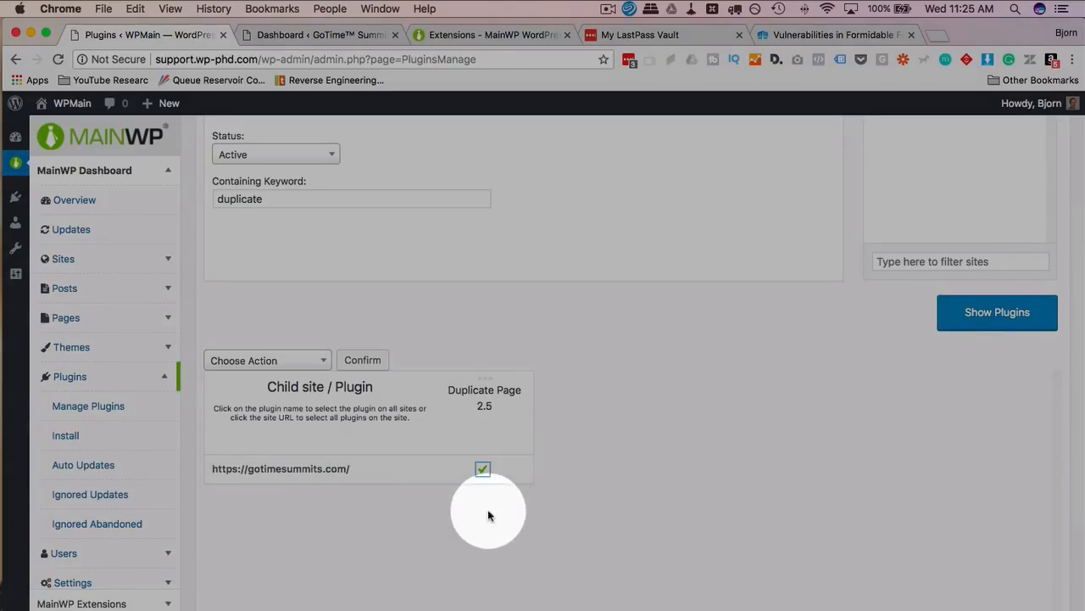
pyautogui.click(323, 365)
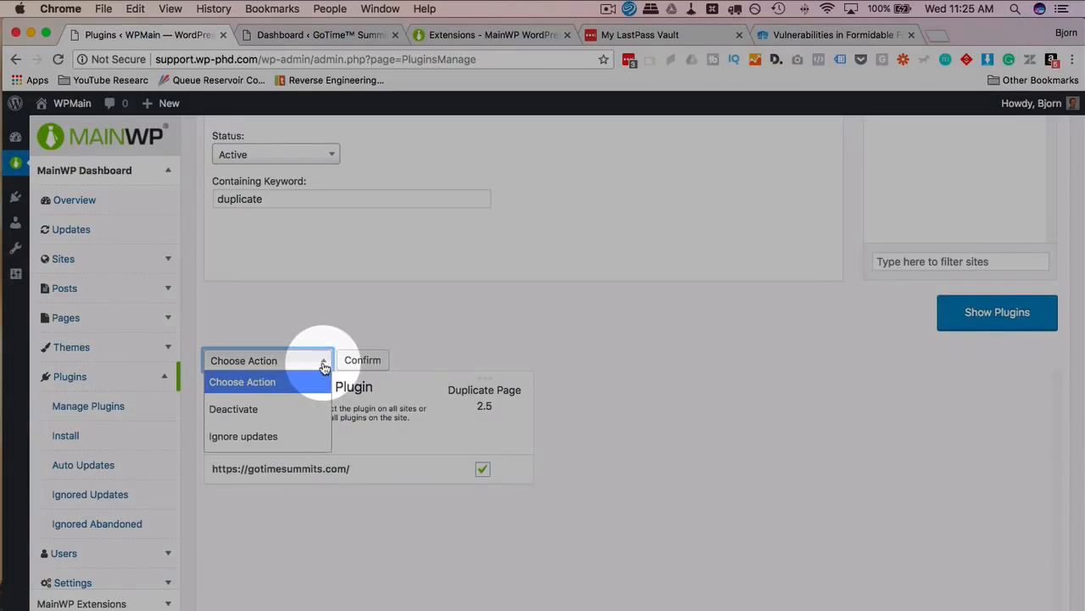
pyautogui.click(225, 409)
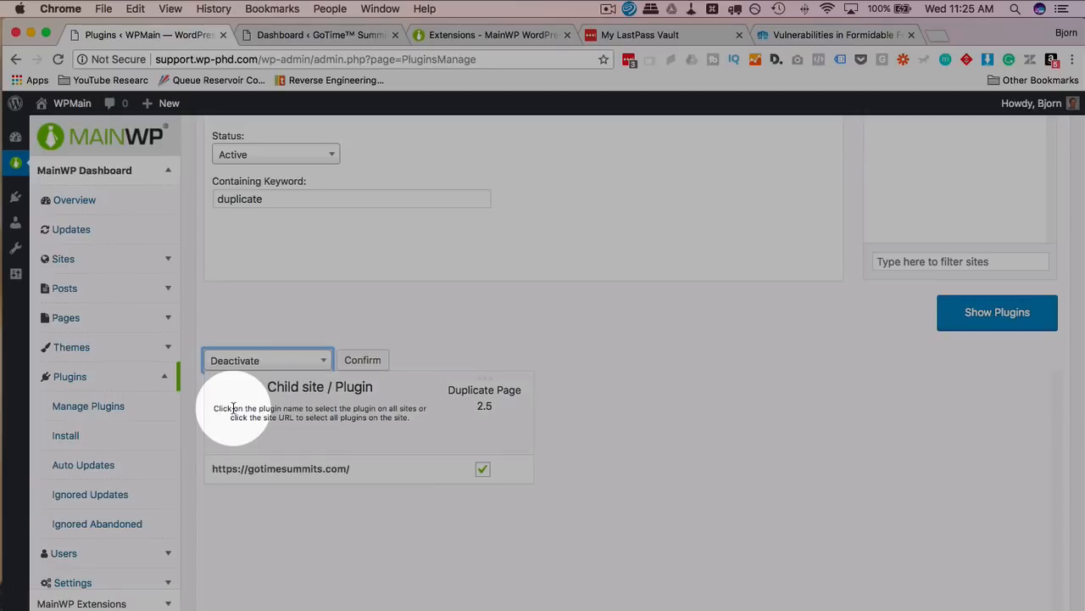
pyautogui.click(290, 328)
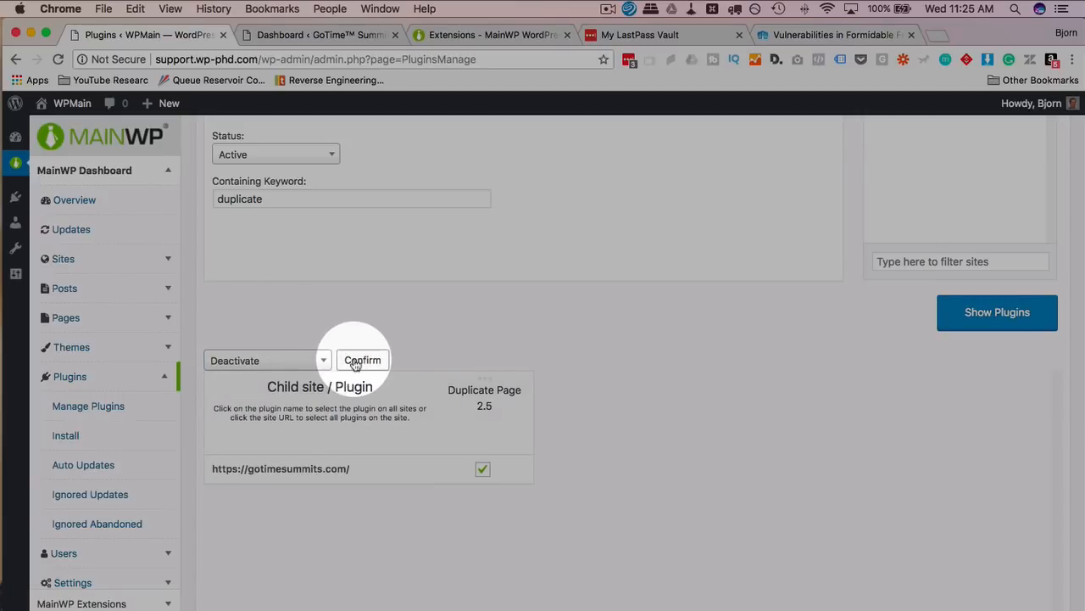
# Check Duplicate Page in the GoTime Summits site's own installed plugins list and return to the MainWP plugin results.
pyautogui.click(307, 35)
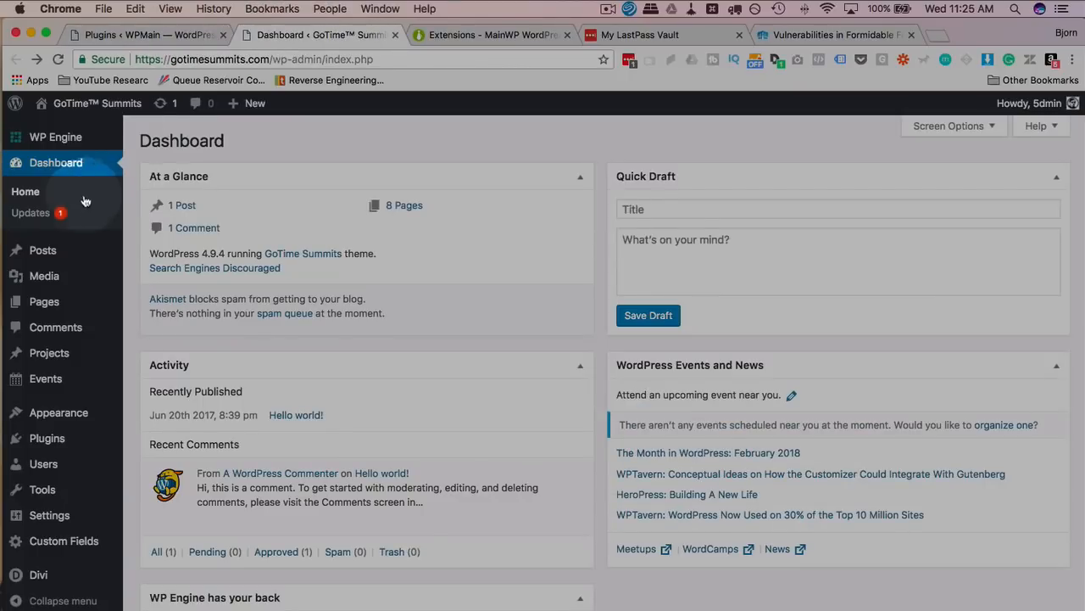
pyautogui.click(47, 445)
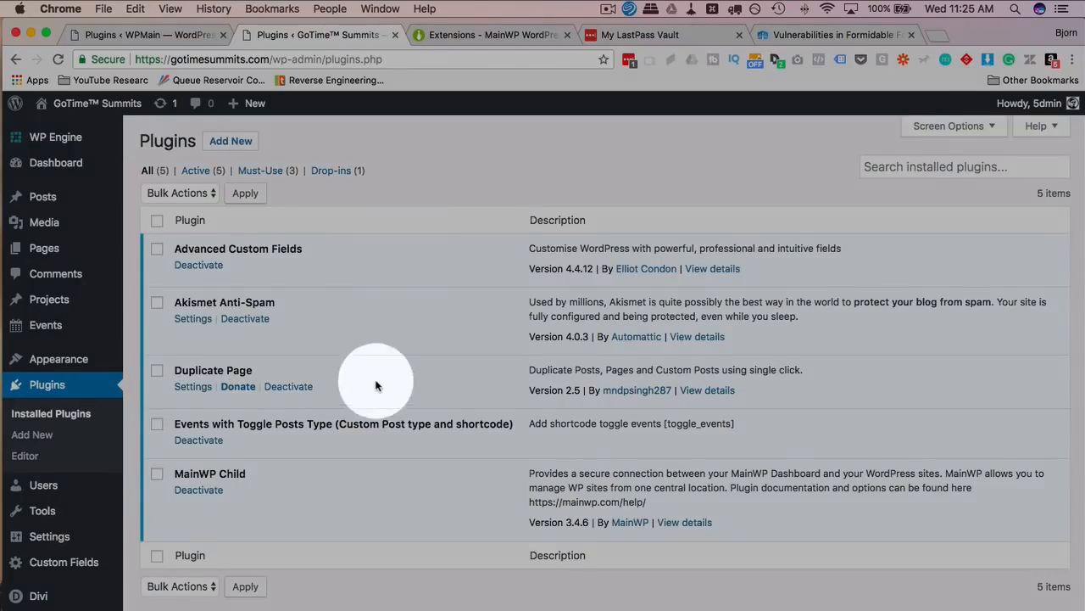
pyautogui.click(161, 35)
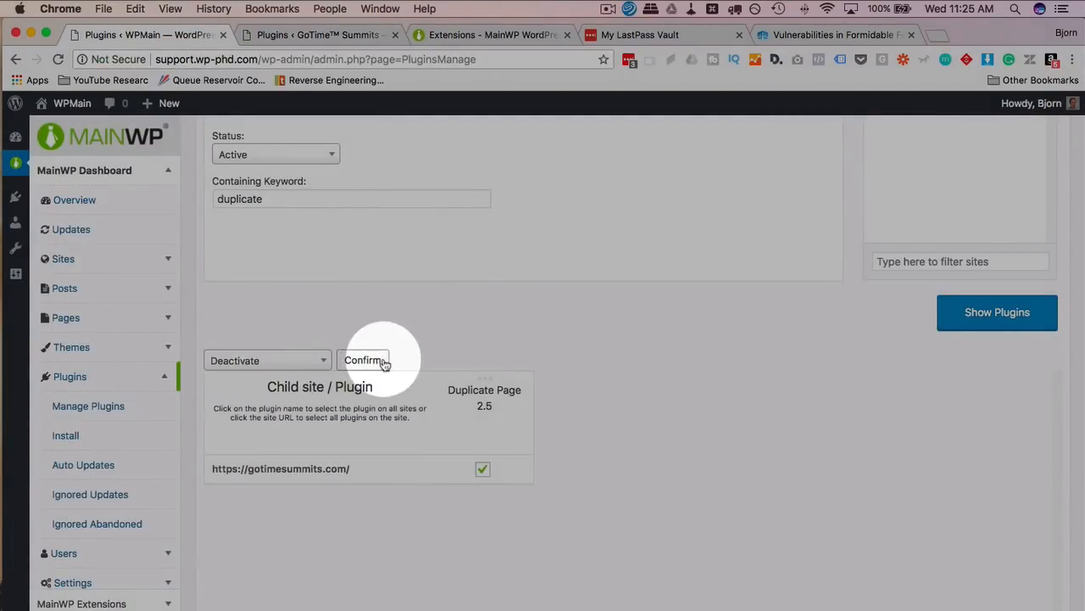
# Apply the Duplicate Page deactivation from MainWP and reload the GoTime Summits plugins list to check it.
pyautogui.click(357, 362)
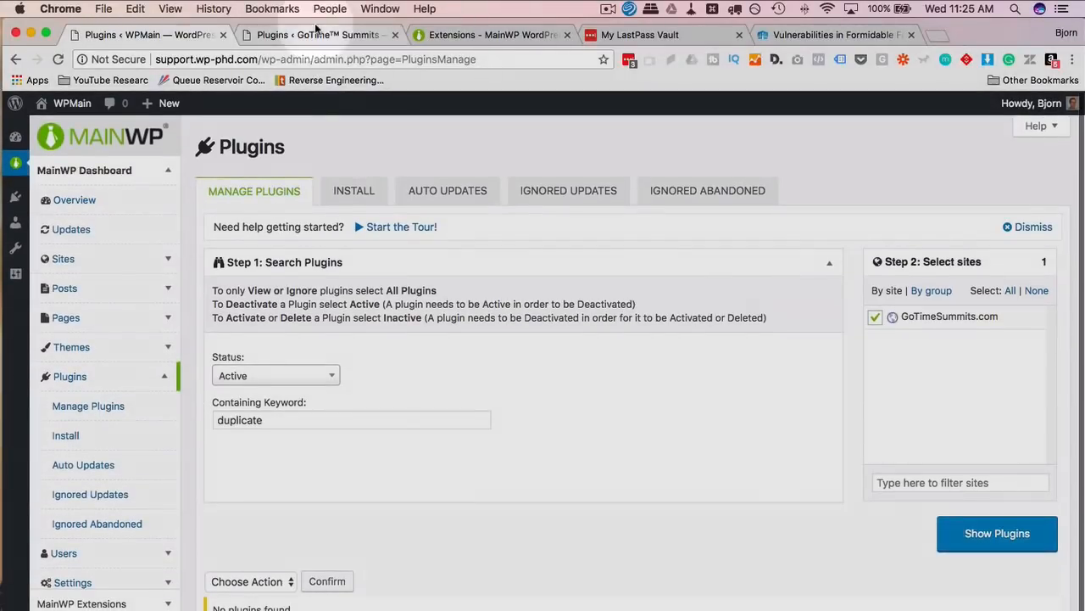
pyautogui.click(316, 32)
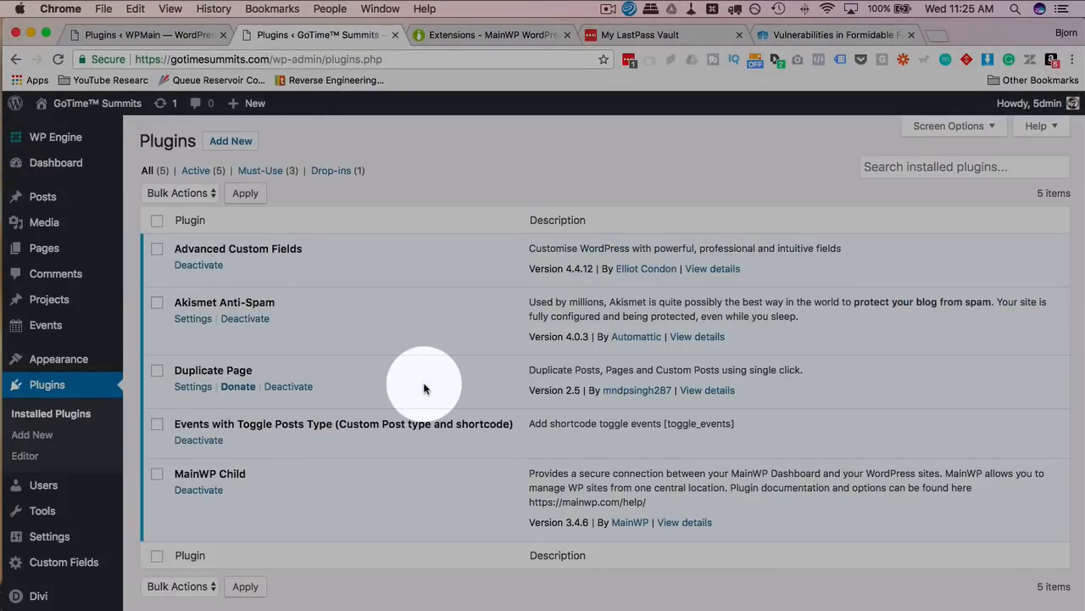
pyautogui.click(56, 59)
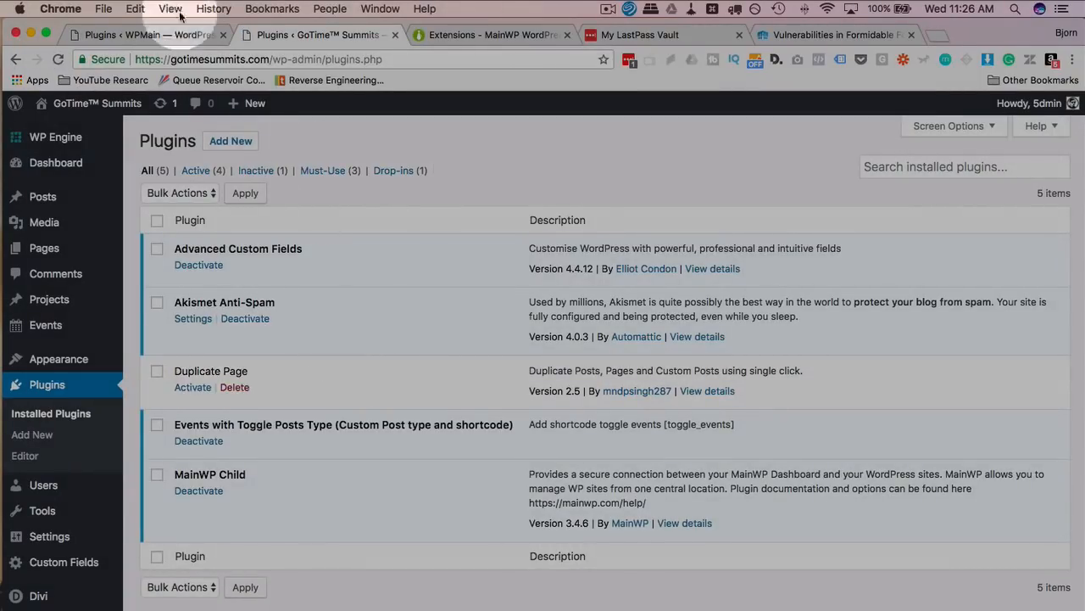
# Revisit the Wordfence vulnerability article and review the remaining "duplicate" plugin results in MainWP.
pyautogui.click(160, 34)
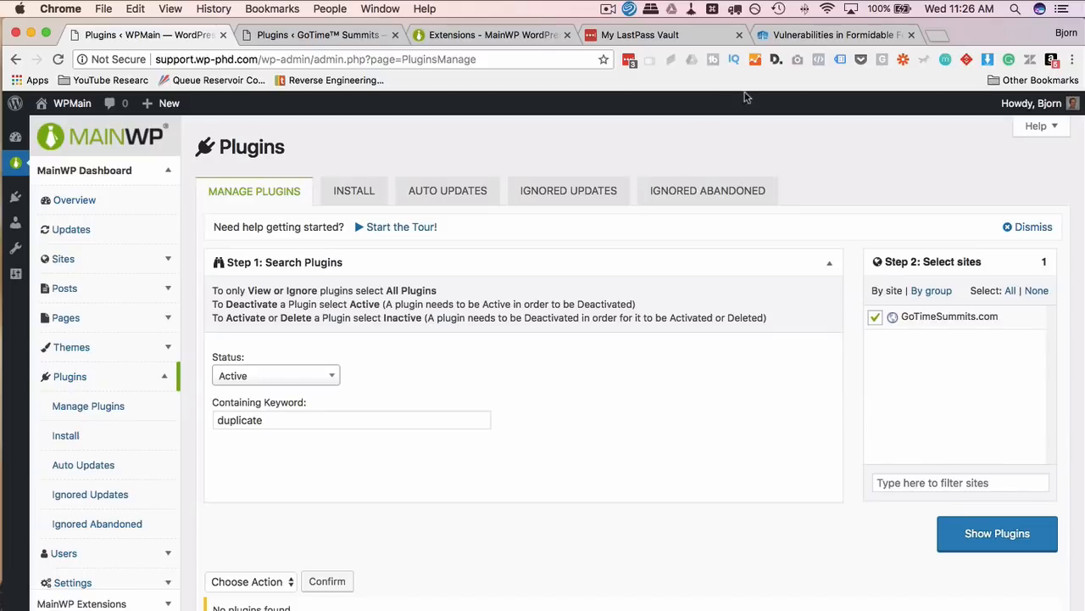
pyautogui.click(807, 36)
pyautogui.click(603, 373)
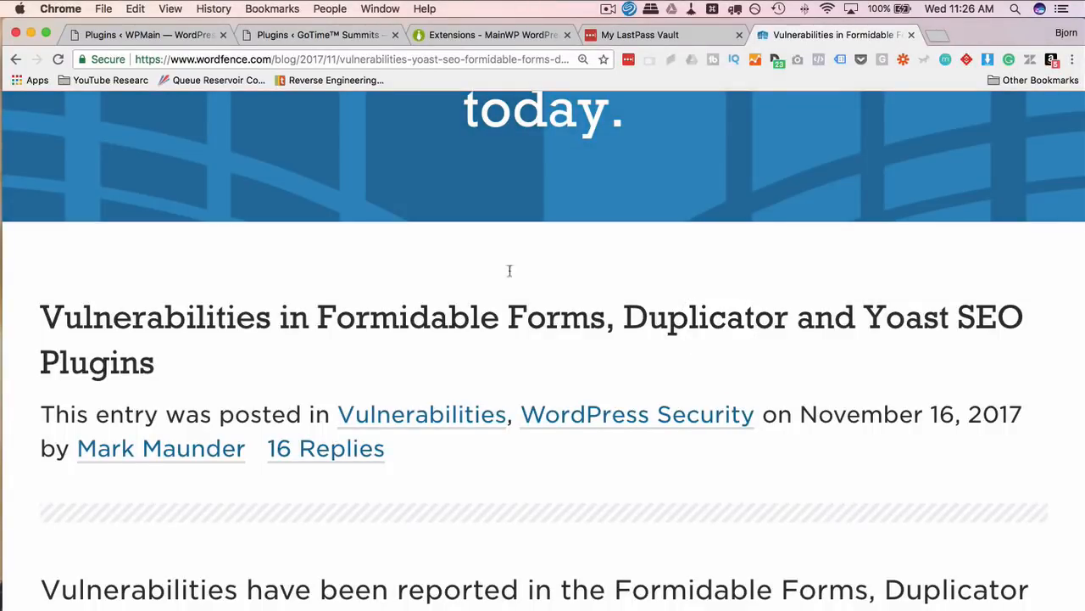
pyautogui.click(178, 35)
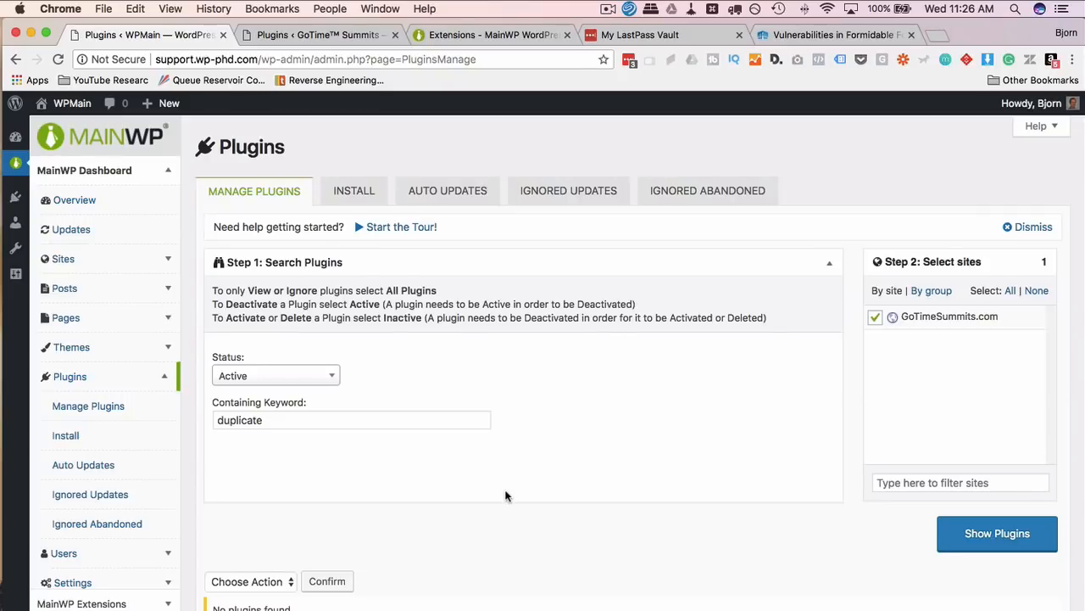
pyautogui.scroll(-2, 507, 494)
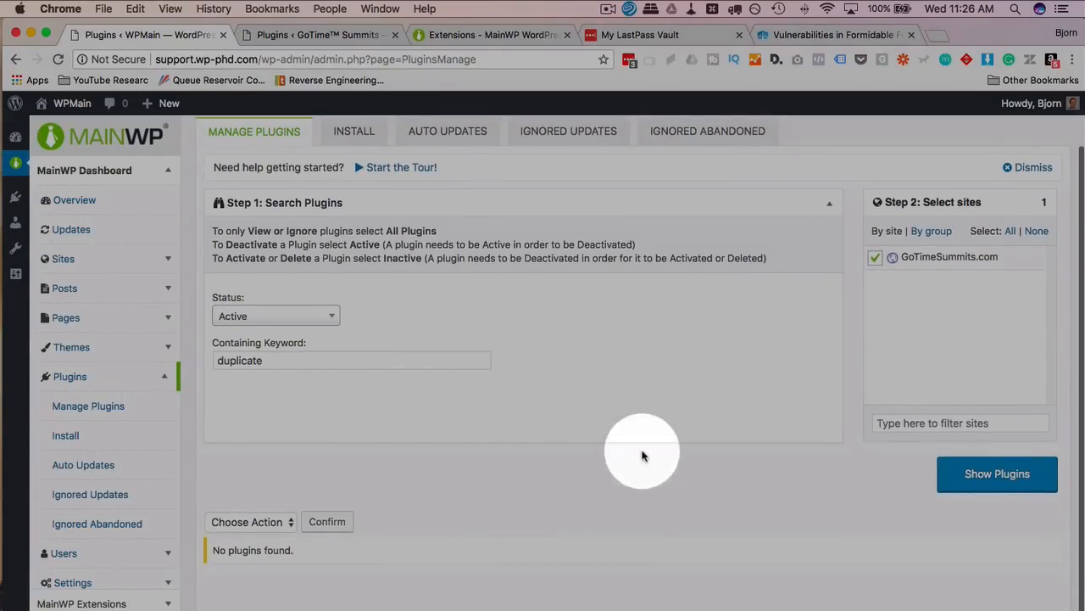
pyautogui.scroll(2, 652, 455)
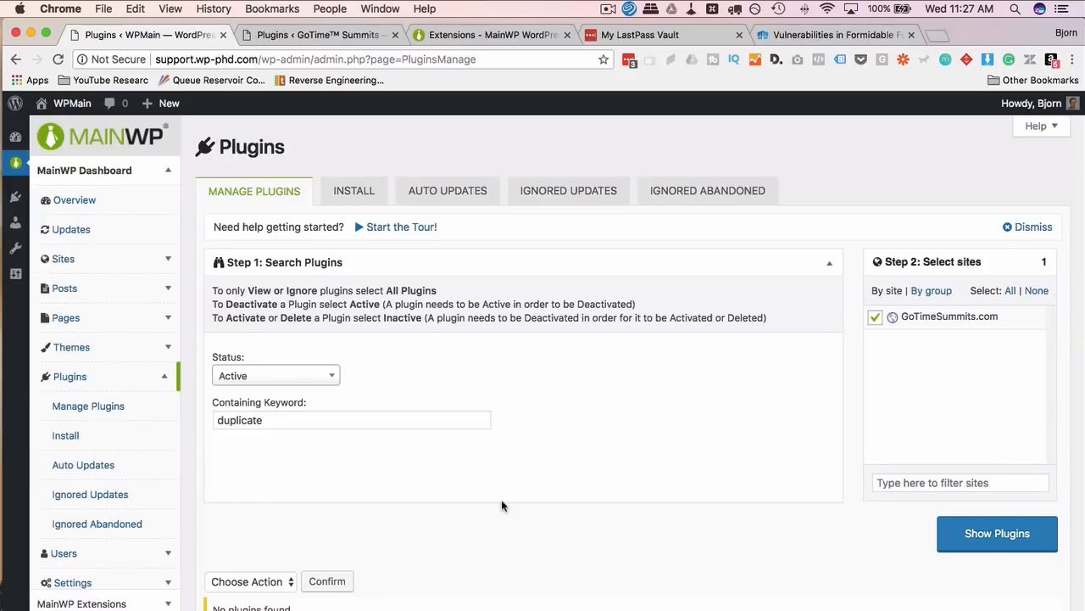
# Open MainWP's theme management and theme installation pages and browse the featured themes.
pyautogui.click(133, 347)
pyautogui.click(81, 380)
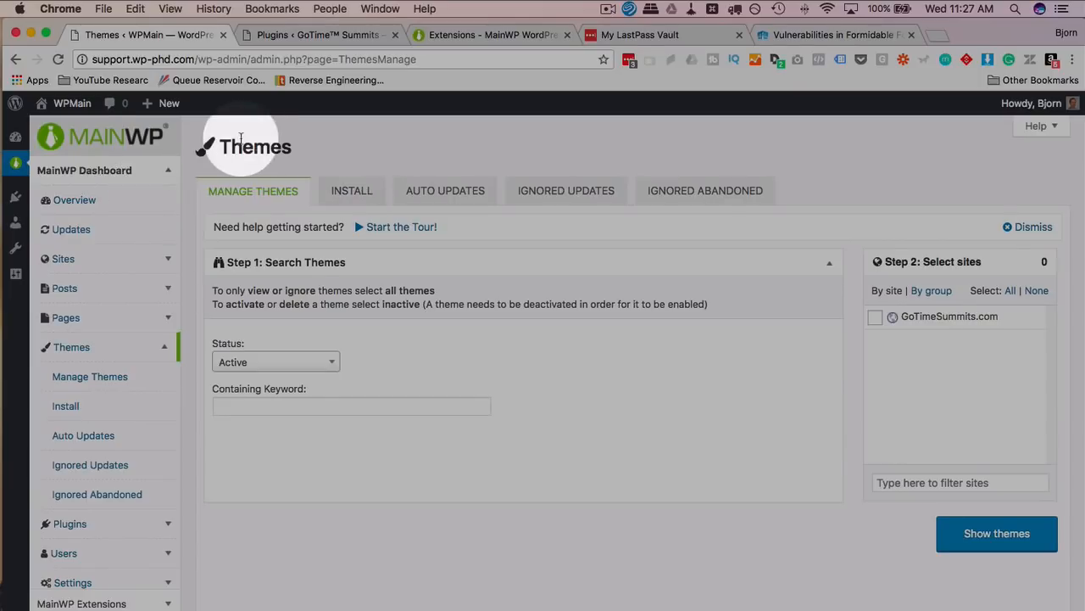
pyautogui.click(363, 194)
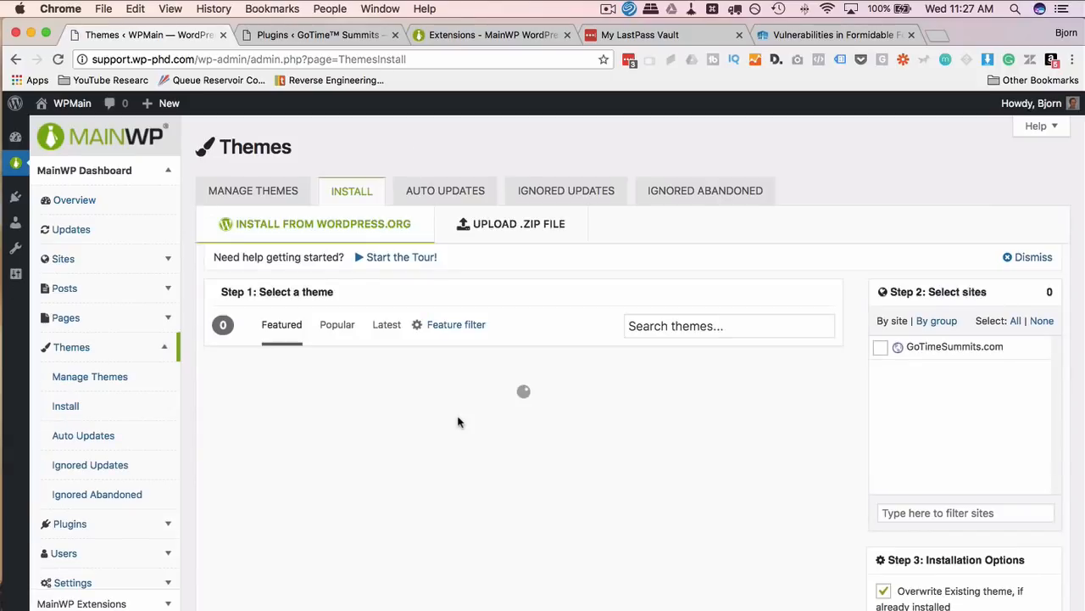
pyautogui.scroll(-5, 730, 424)
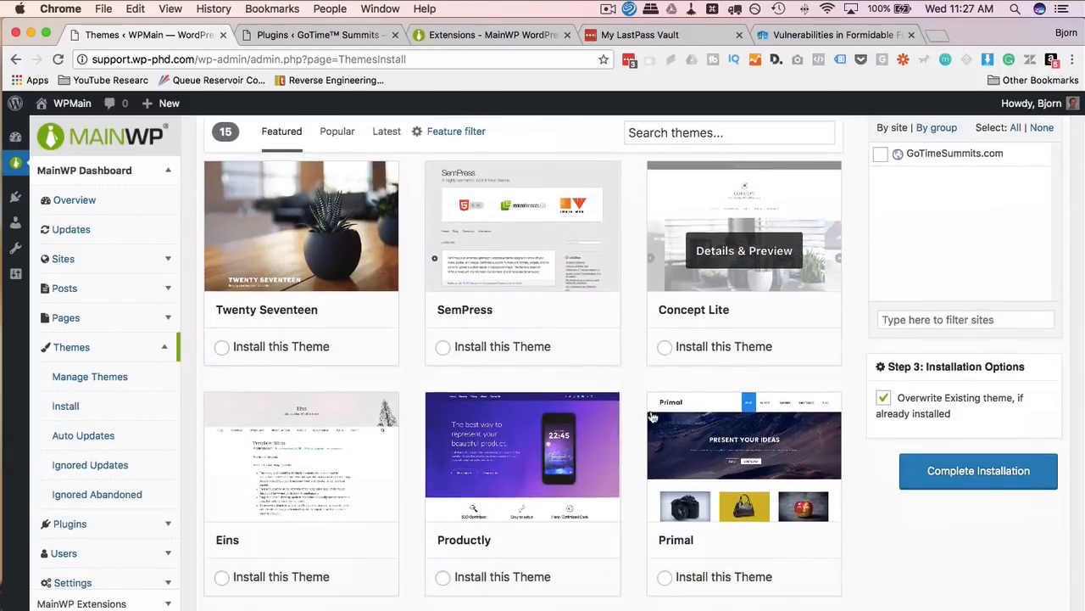
pyautogui.scroll(5, 643, 504)
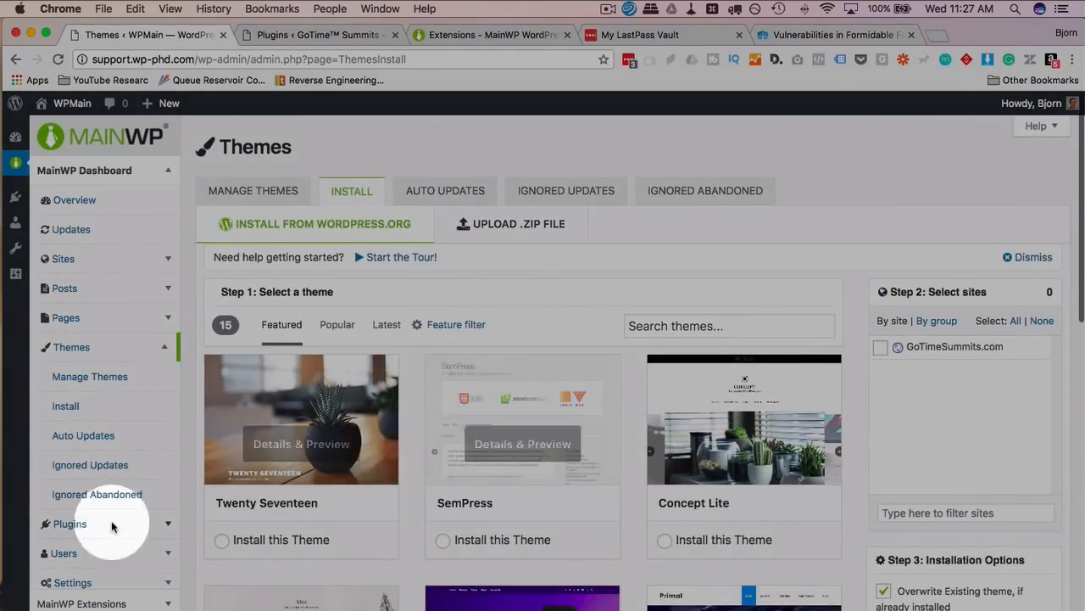
# Open MainWP's plugin installation page and select WP Super Cache with GoTimeSummits.com as the target site.
pyautogui.click(170, 524)
pyautogui.click(61, 432)
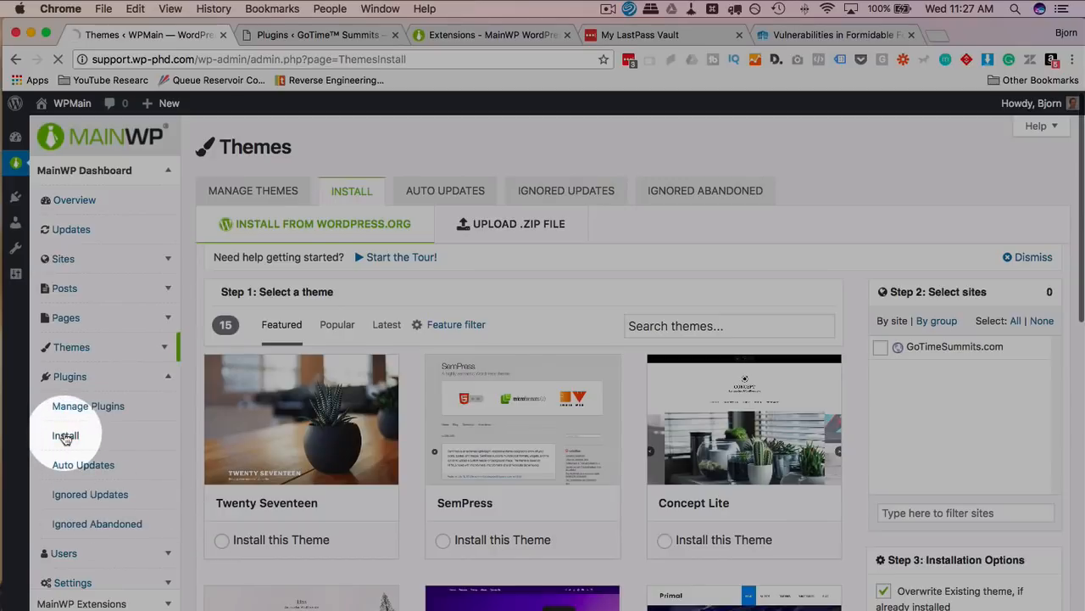
pyautogui.scroll(-3, 669, 373)
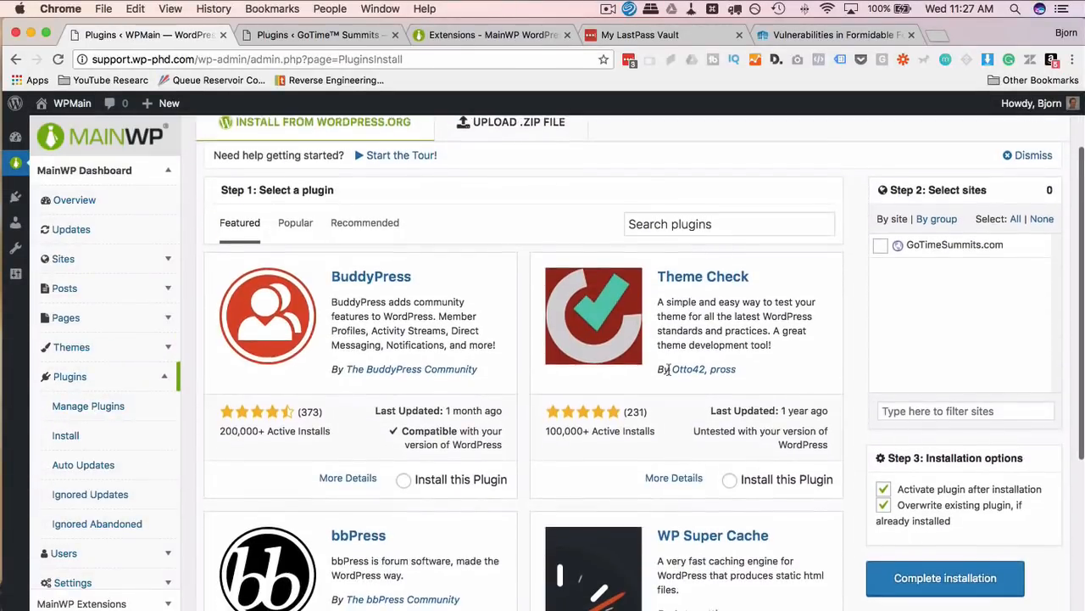
pyautogui.scroll(-2, 668, 374)
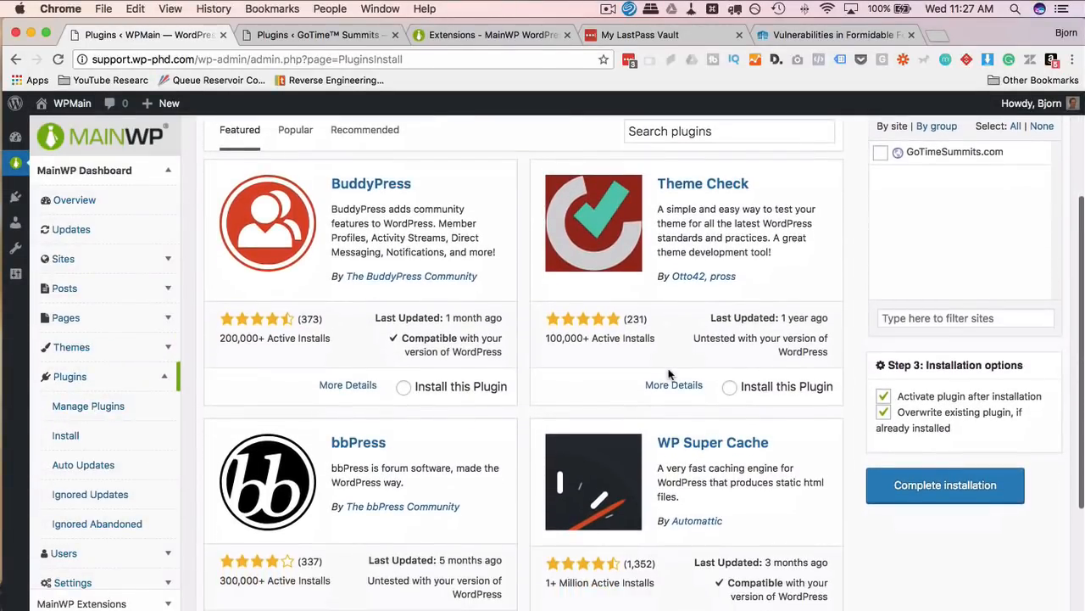
pyautogui.scroll(-3, 668, 374)
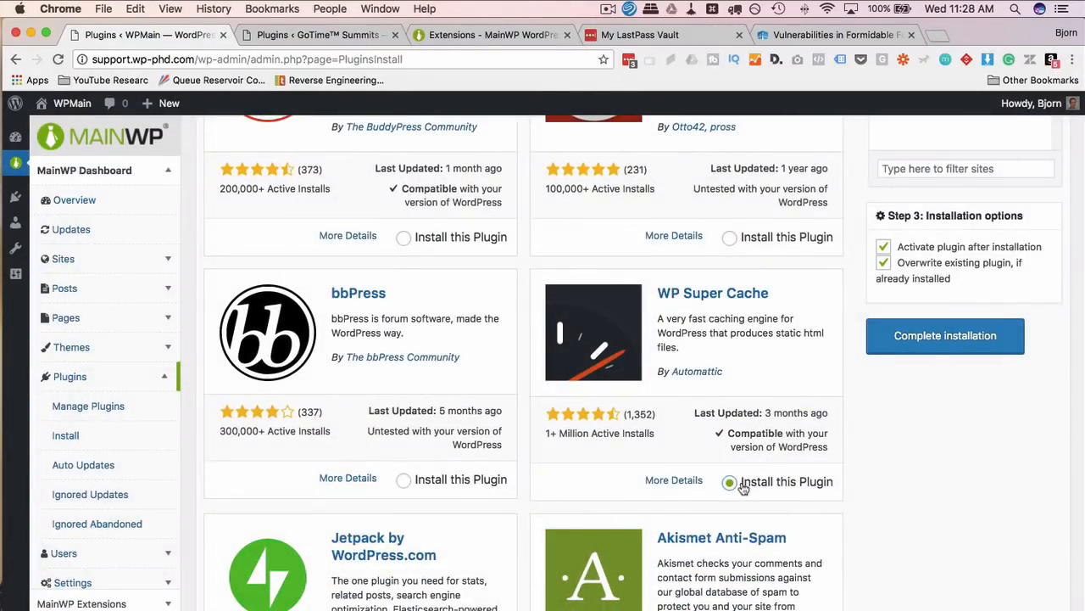
pyautogui.click(729, 482)
pyautogui.scroll(5, 733, 495)
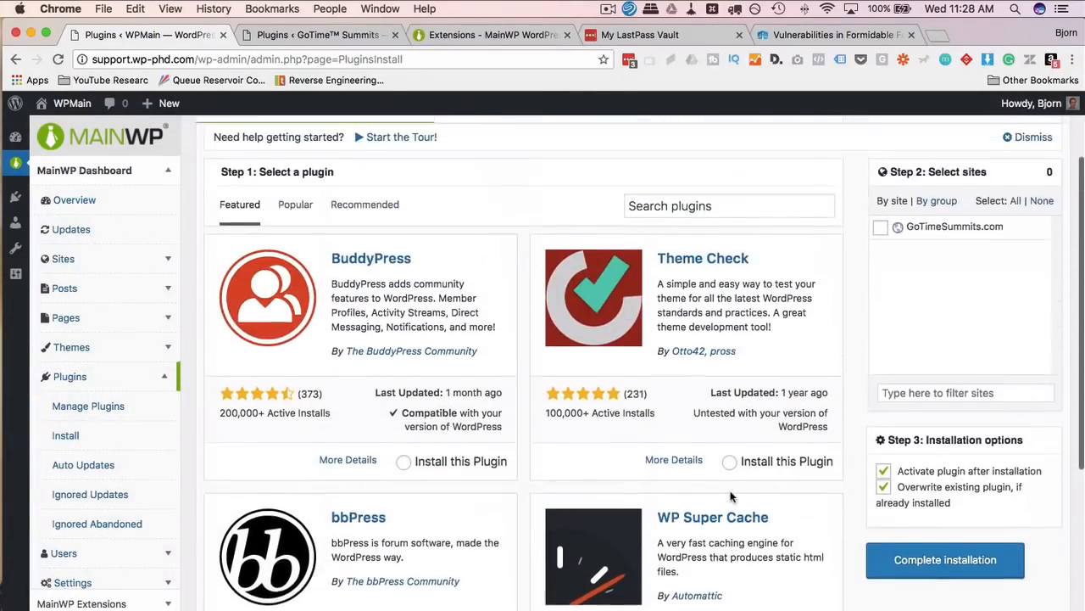
pyautogui.scroll(-1, 848, 356)
pyautogui.click(880, 283)
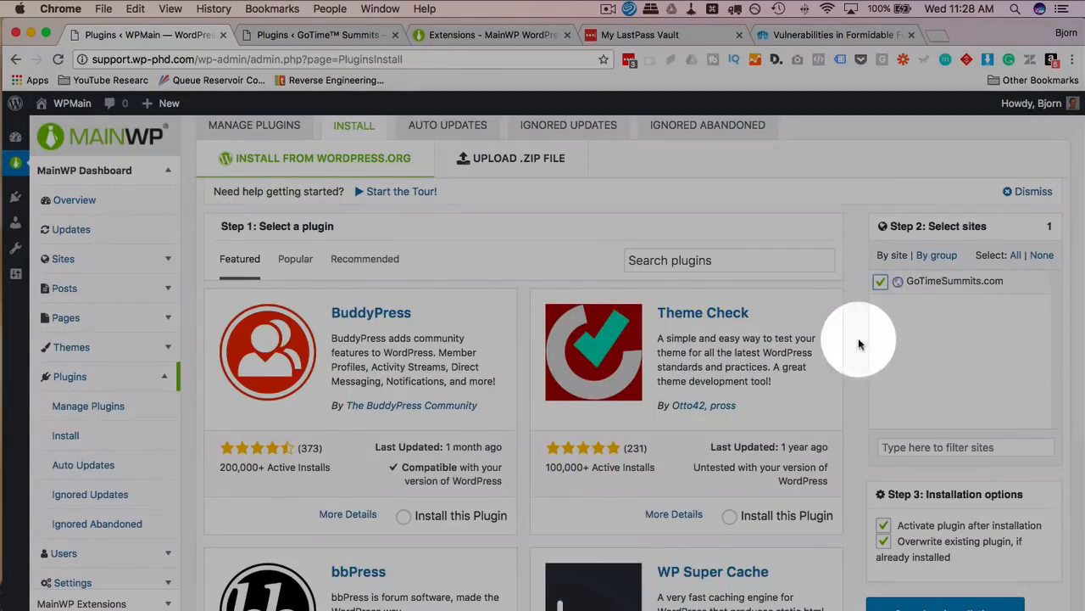
# Complete the WP Super Cache installation on GoTimeSummits.com with activation and overwriting enabled, and reload that site's plugins list to check it.
pyautogui.scroll(-3, 933, 335)
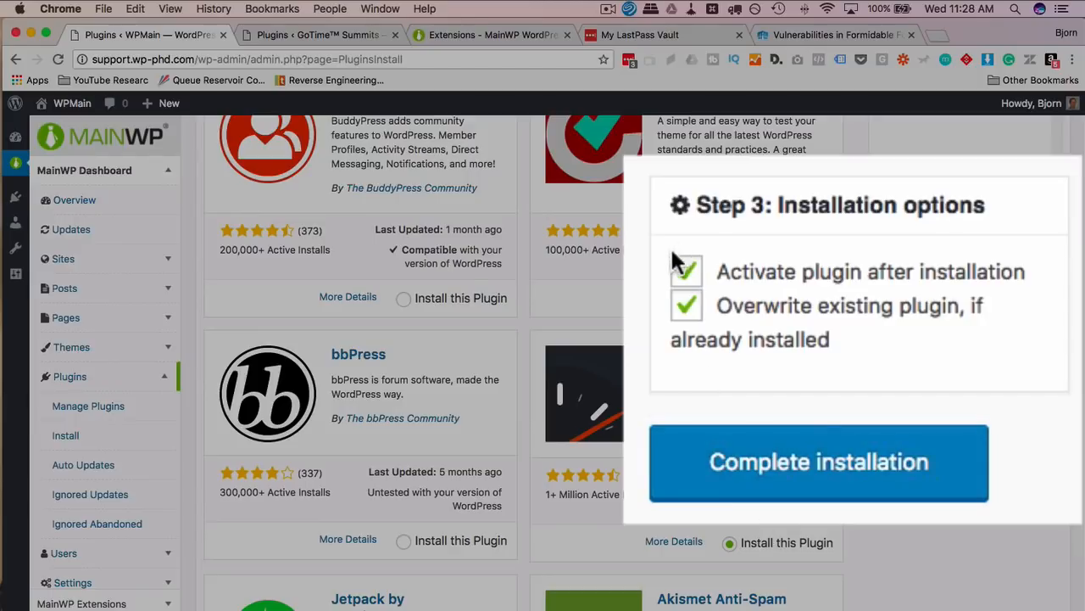
pyautogui.click(865, 488)
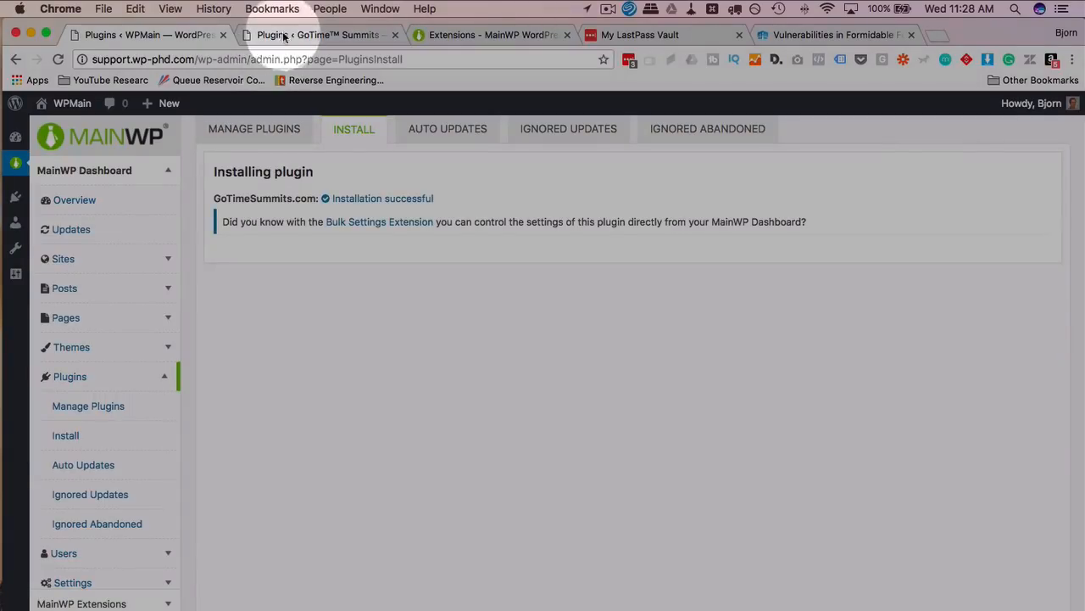
pyautogui.click(284, 36)
pyautogui.click(57, 59)
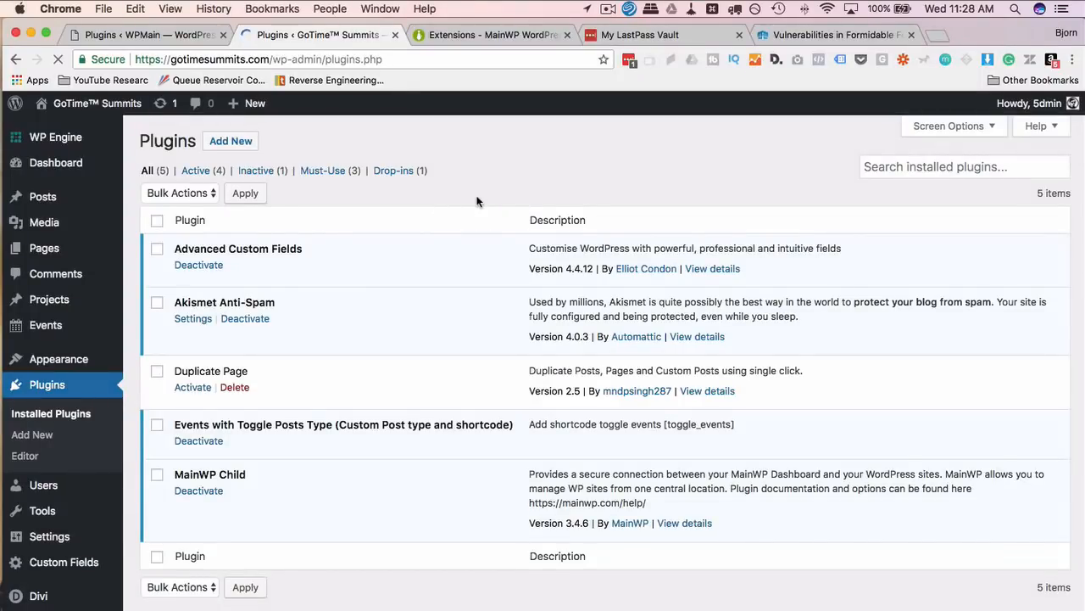
pyautogui.scroll(-3, 337, 390)
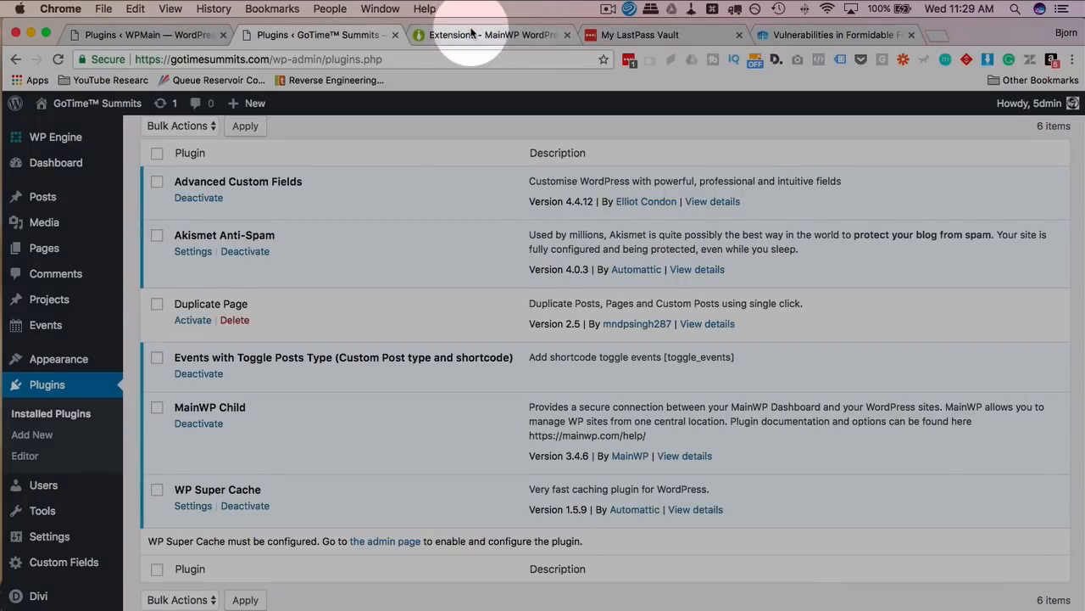
# Browse back through the MainWP extensions catalogue and open the Bulk Settings Manager extension's page.
pyautogui.click(484, 35)
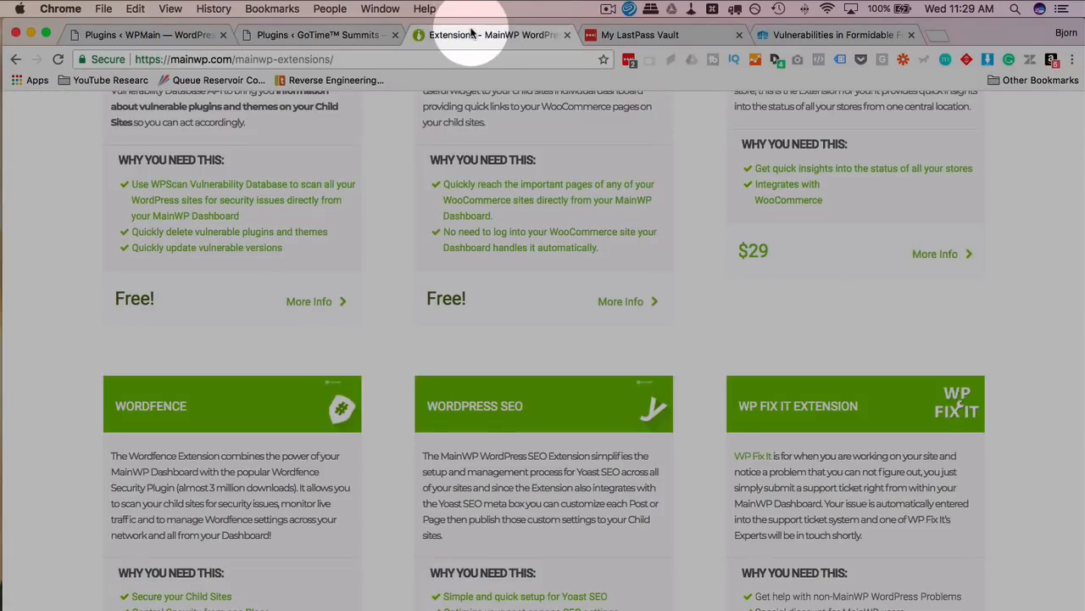
pyautogui.scroll(10, 703, 533)
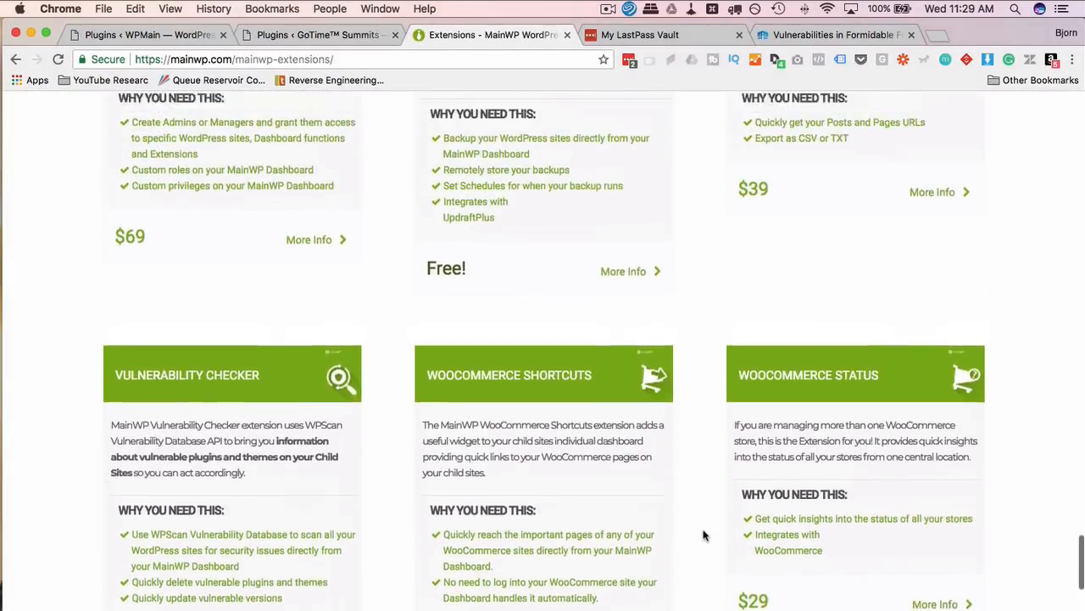
pyautogui.scroll(15, 702, 535)
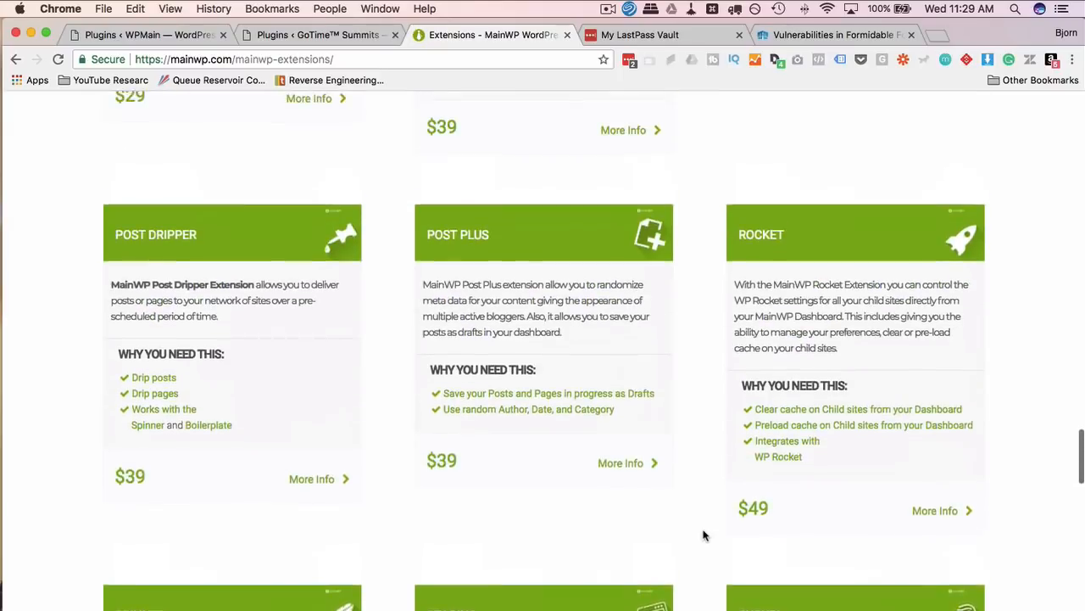
pyautogui.scroll(15, 703, 535)
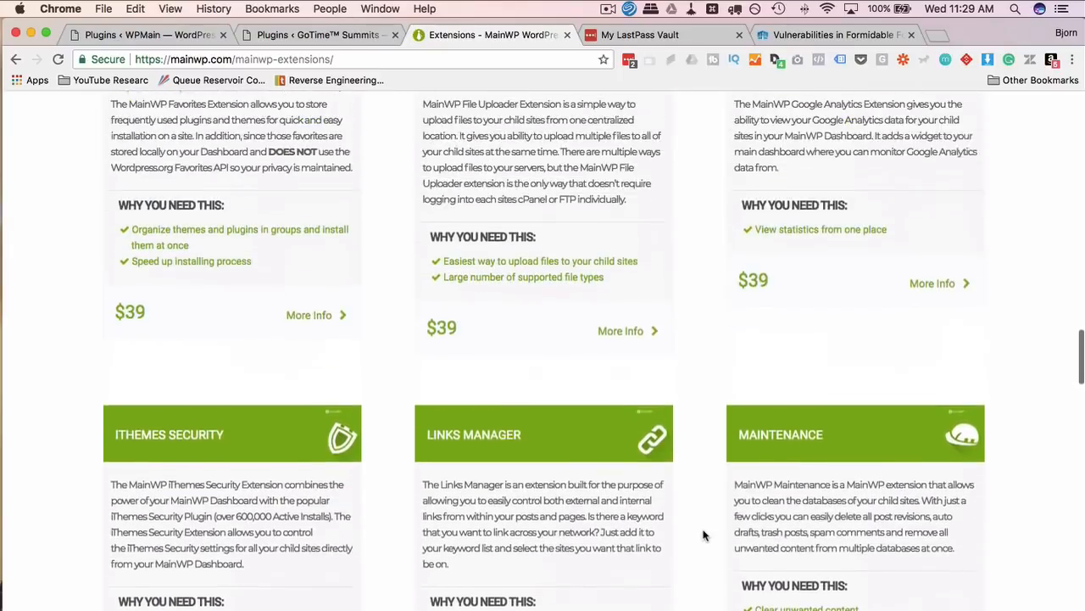
pyautogui.scroll(15, 703, 535)
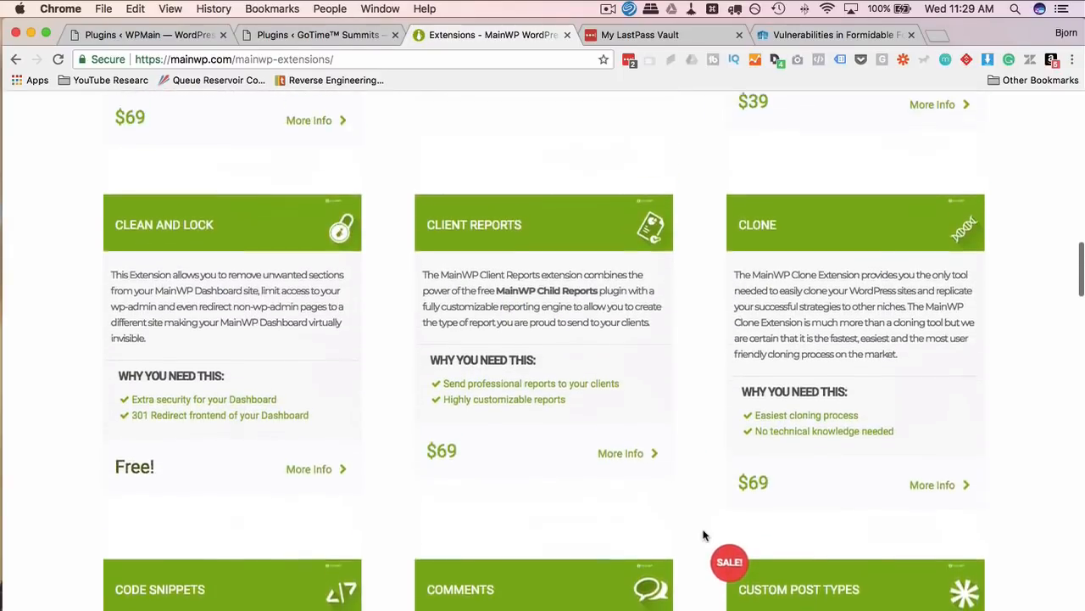
pyautogui.scroll(5, 703, 535)
pyautogui.scroll(-2, 703, 598)
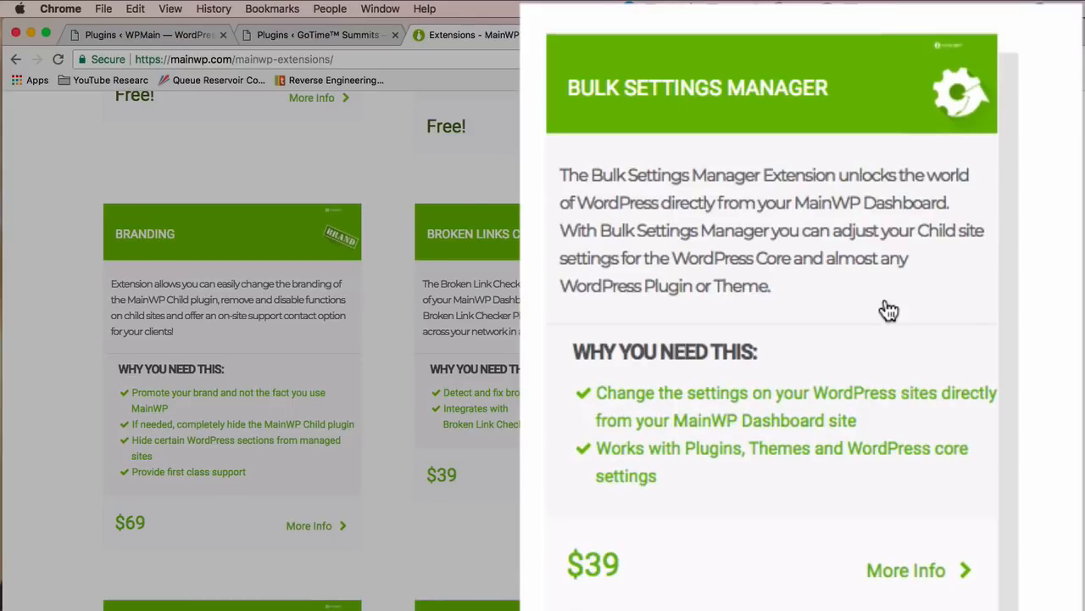
pyautogui.click(850, 262)
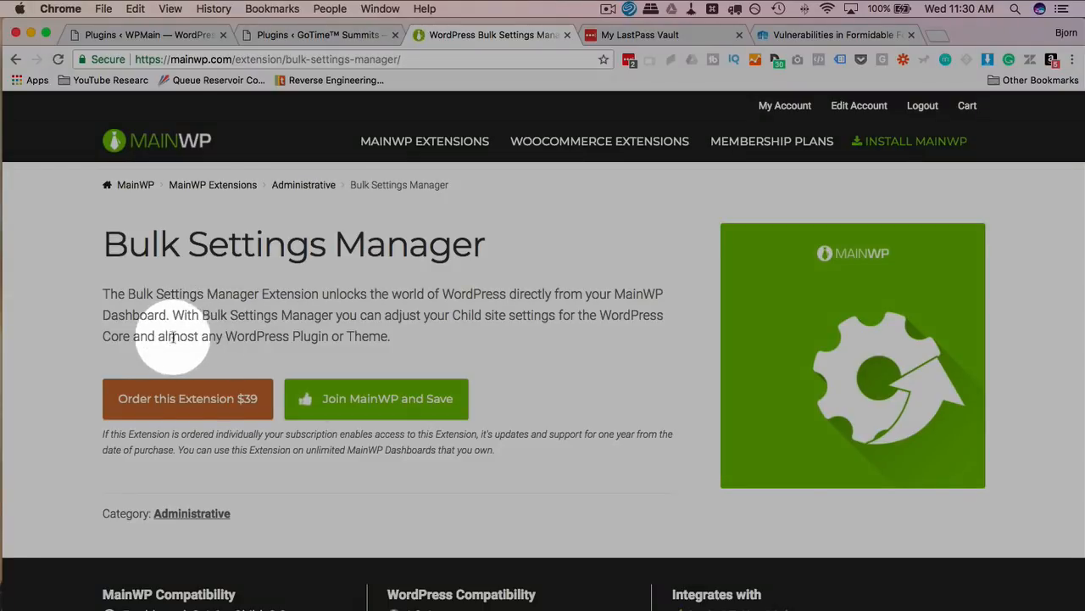
# Highlight "almost any WordPress Plugin or Theme" in the Bulk Settings Manager description and revisit MainWP's plugin installation page.
pyautogui.moveTo(158, 336); pyautogui.dragTo(366, 334)
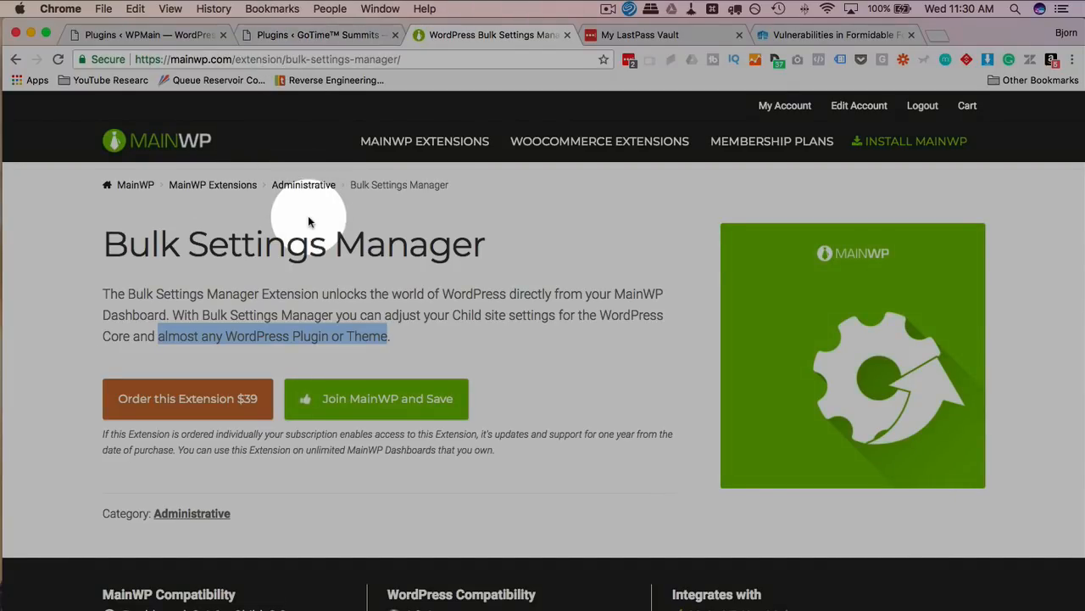
pyautogui.click(177, 34)
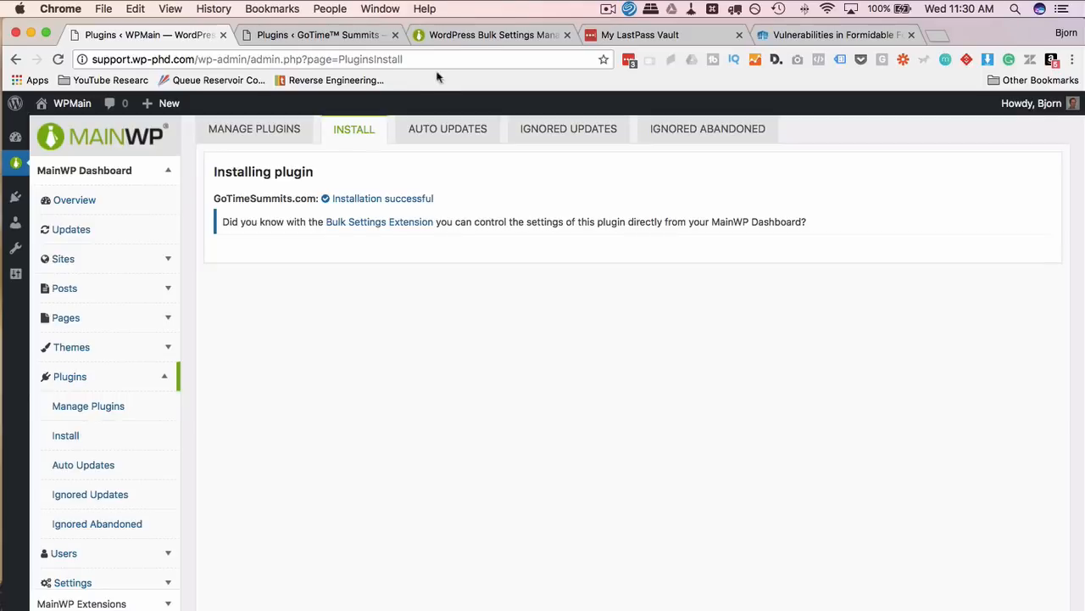
pyautogui.click(477, 37)
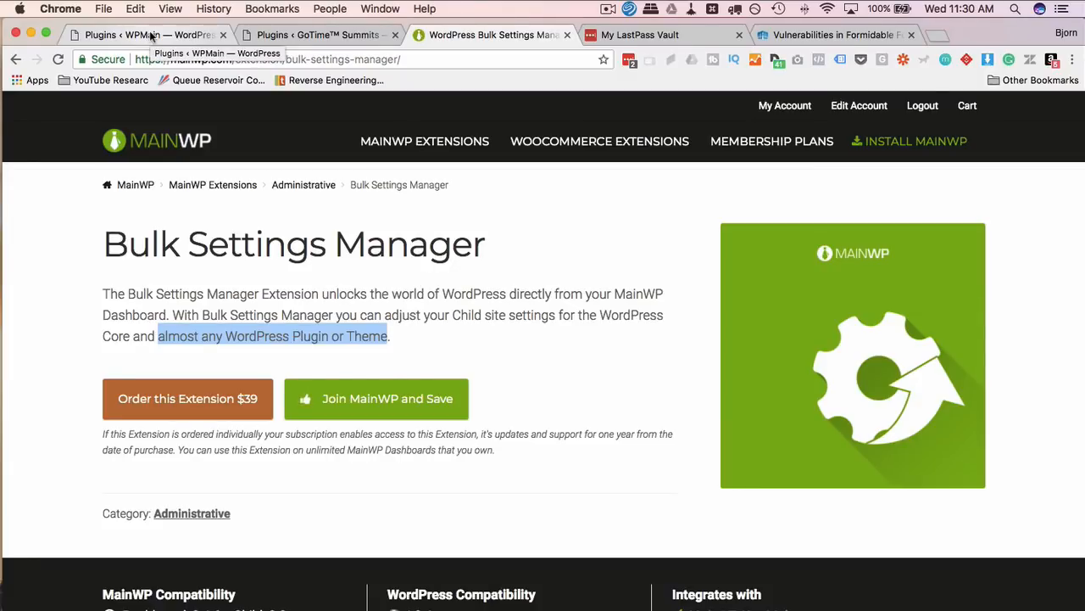
pyautogui.click(150, 35)
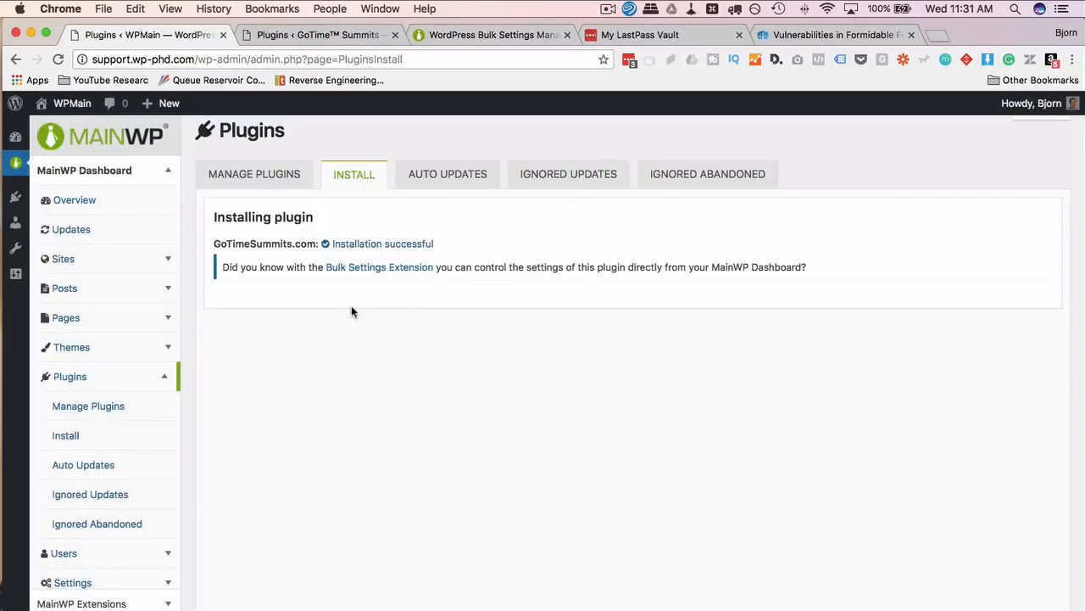